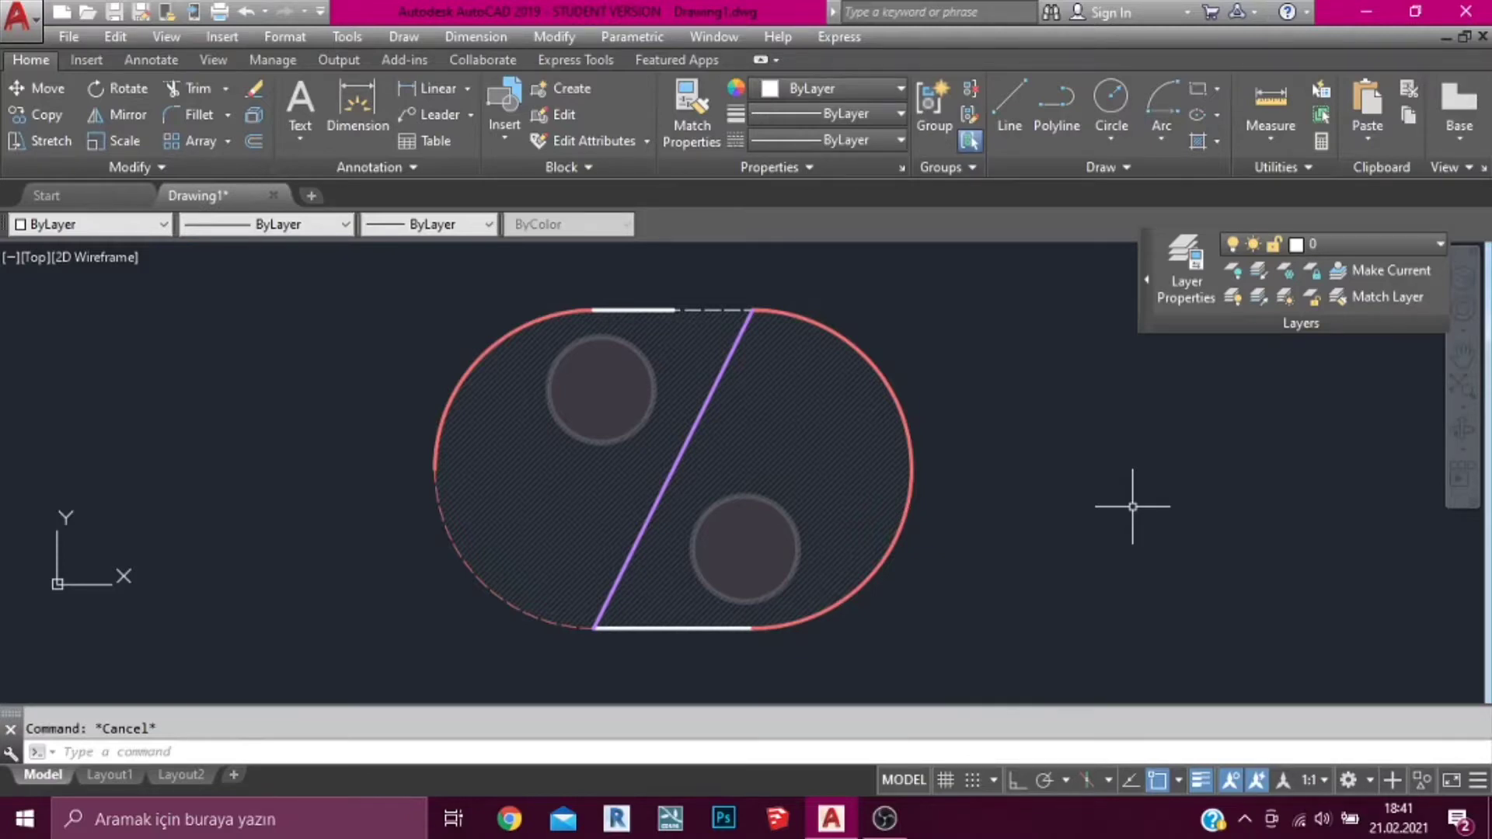
Open the Dimension menu in the menu bar to view the dimensioning commands
left_click(478, 37)
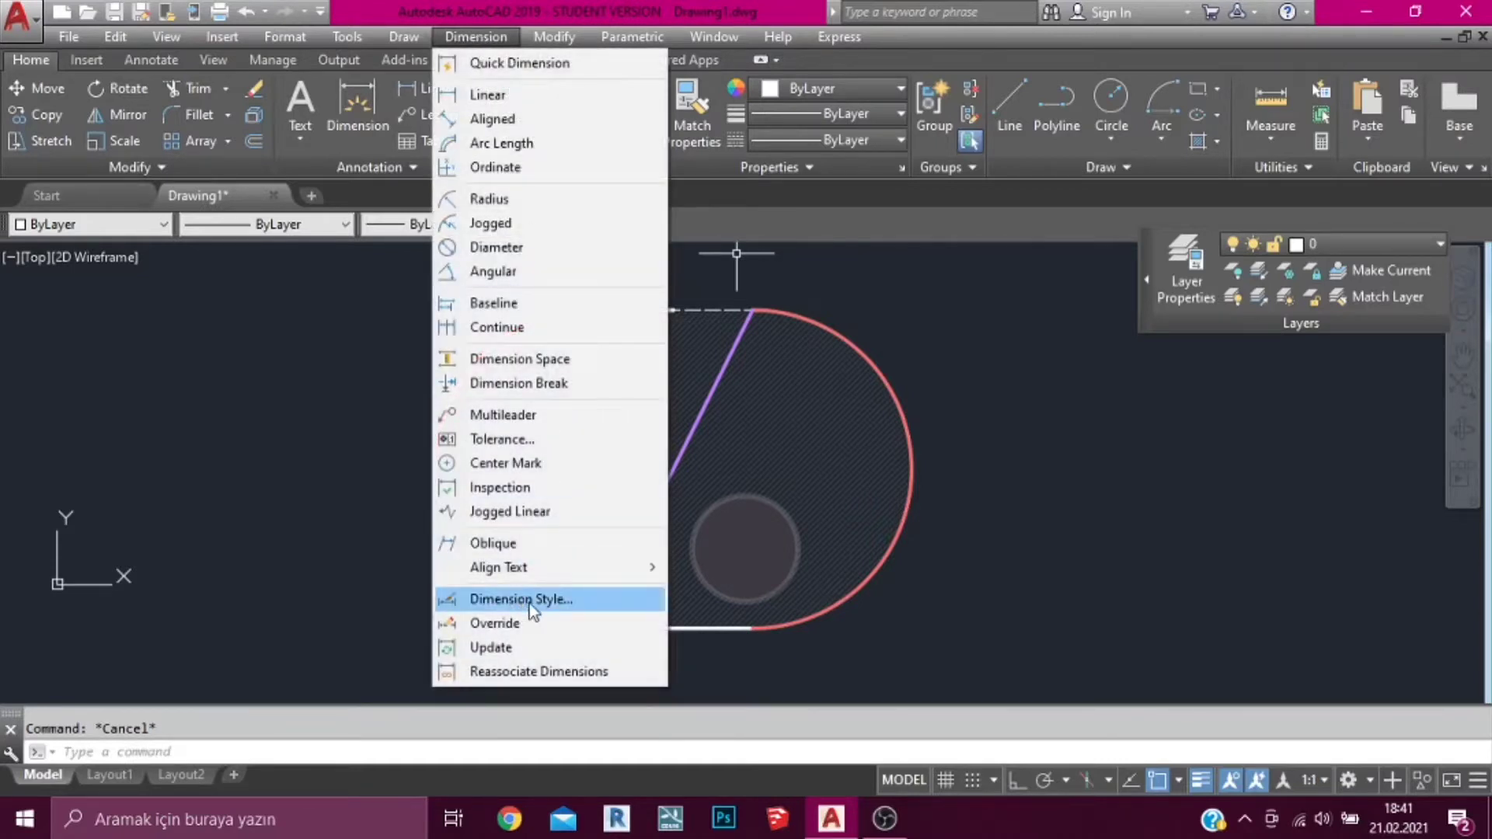
Open the Dimension Style Manager with D and start modifying the Ölçülendirme style
left_click(415, 748)
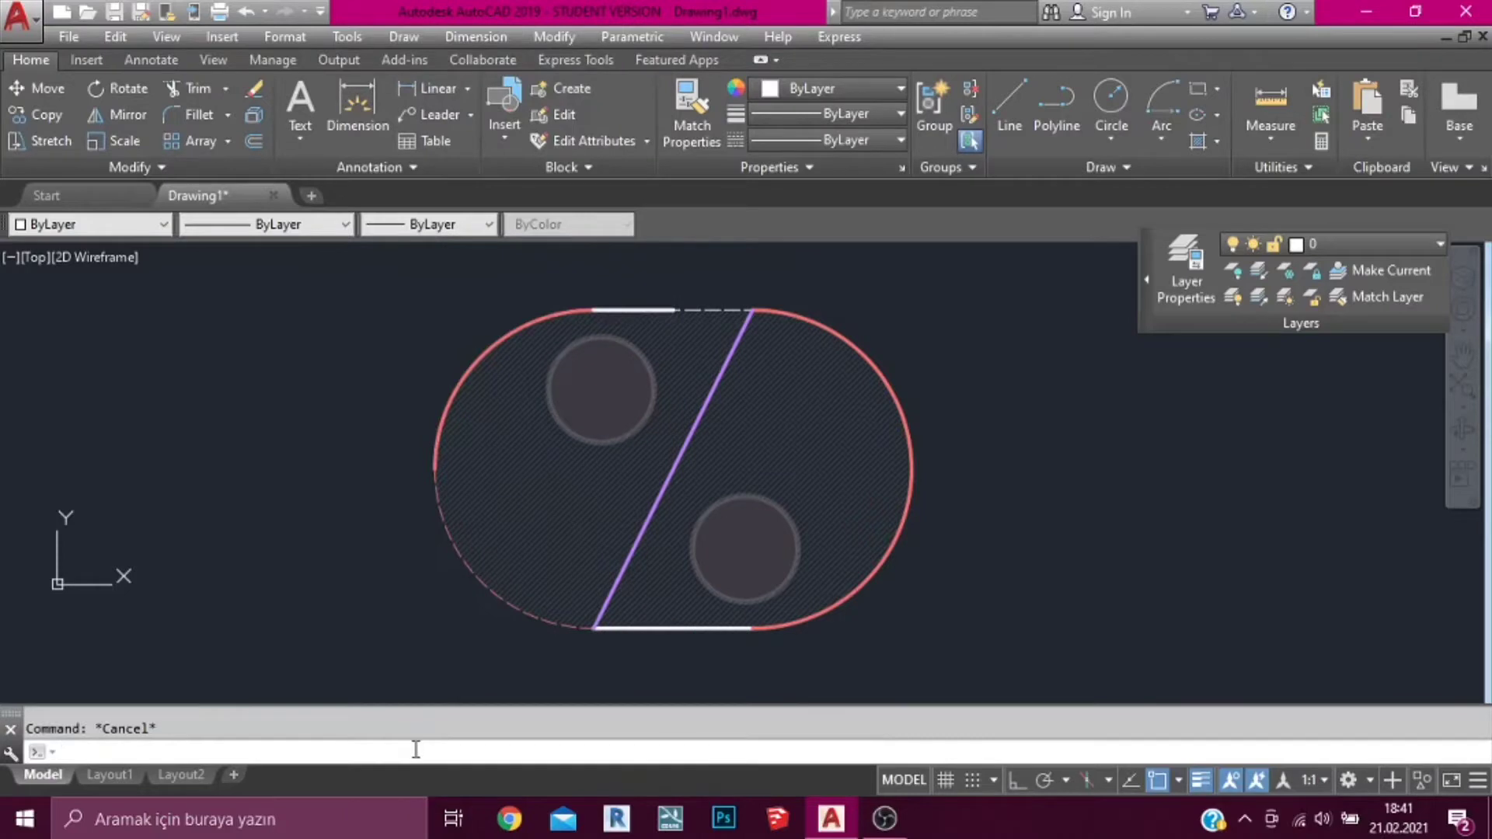
type("d")
key("Return")
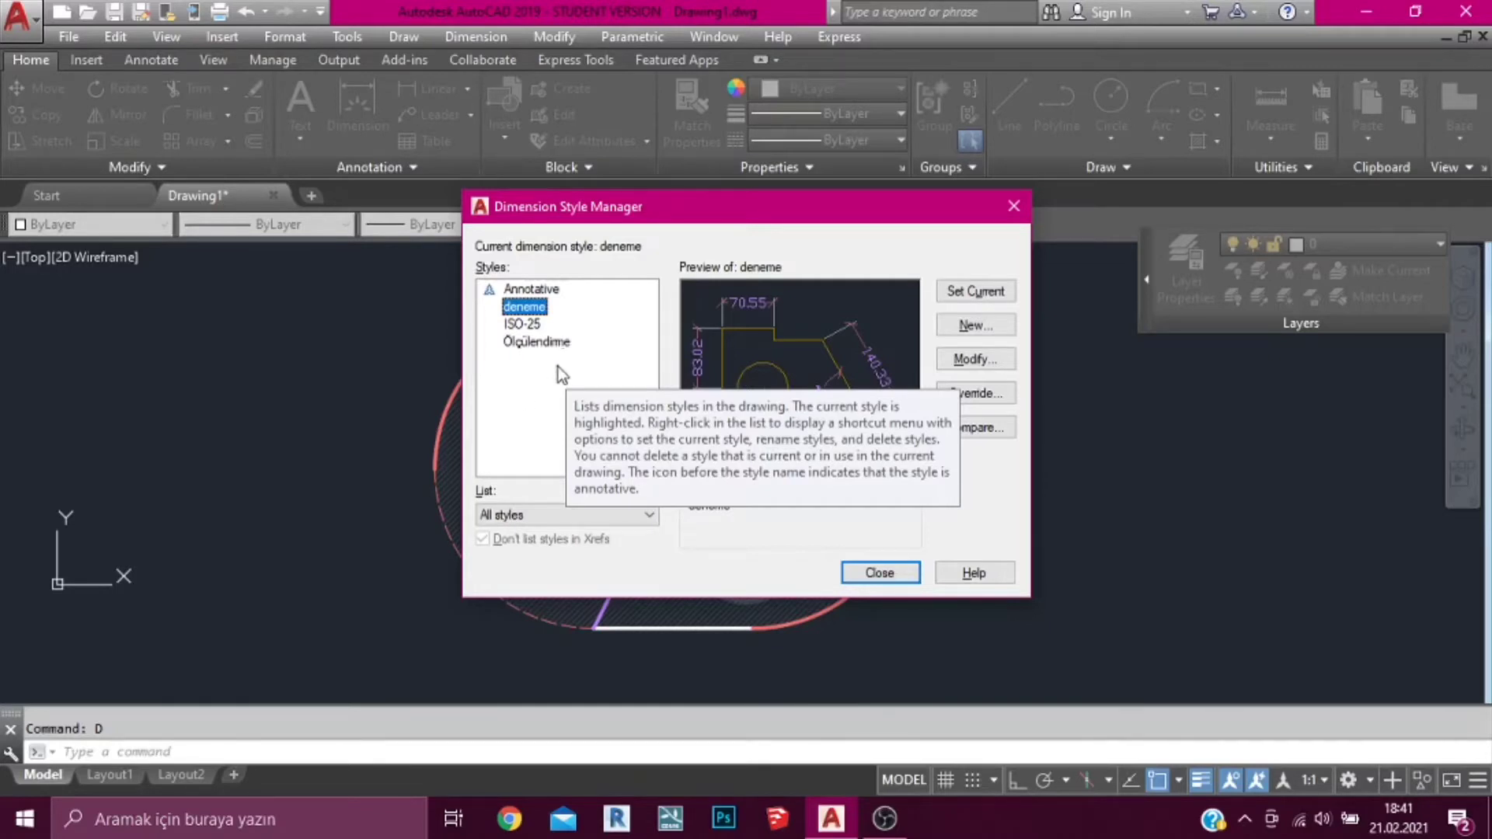
left_click(976, 327)
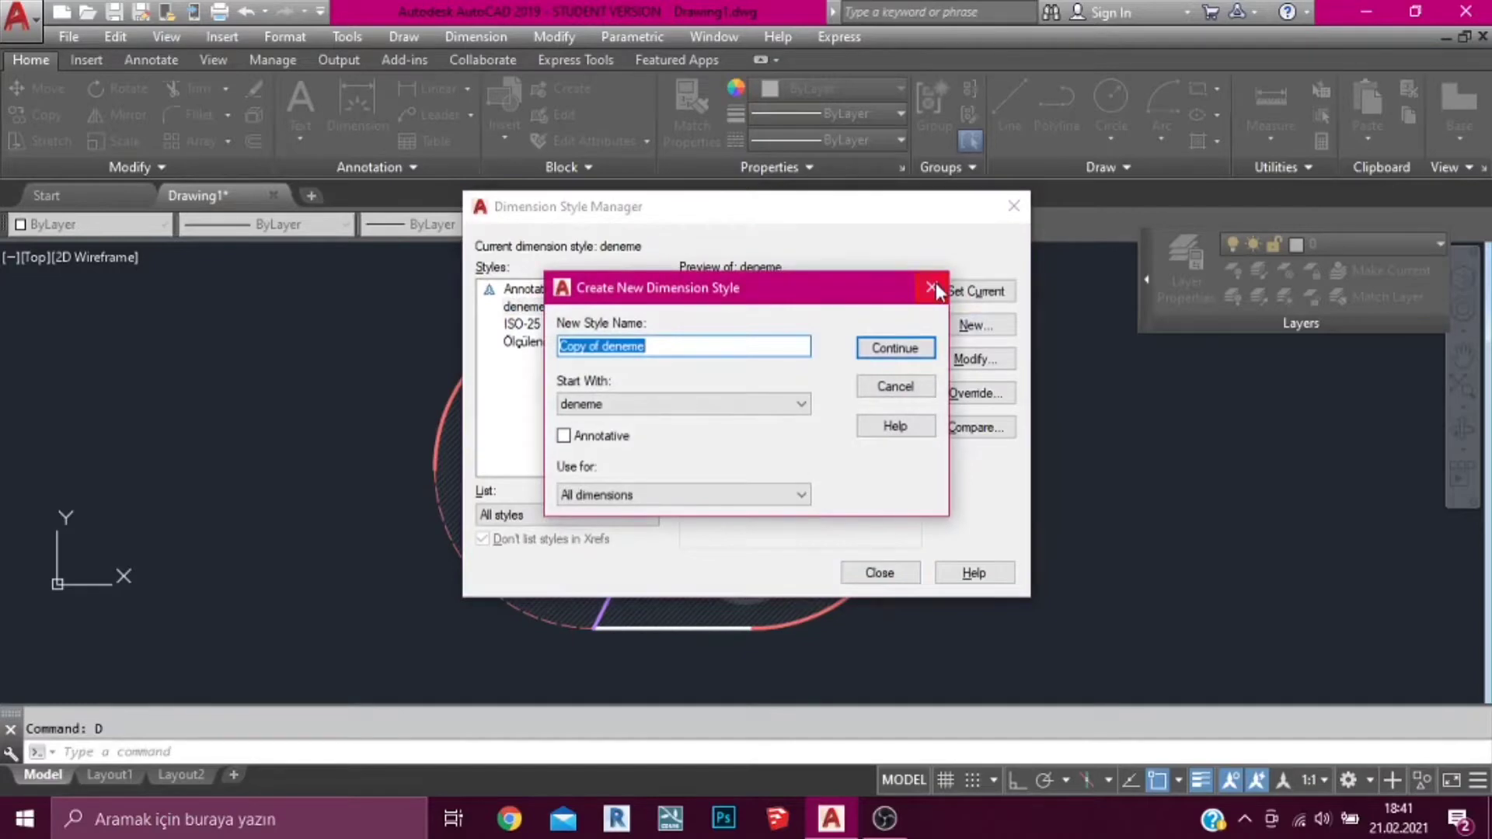
left_click(931, 289)
left_click(536, 342)
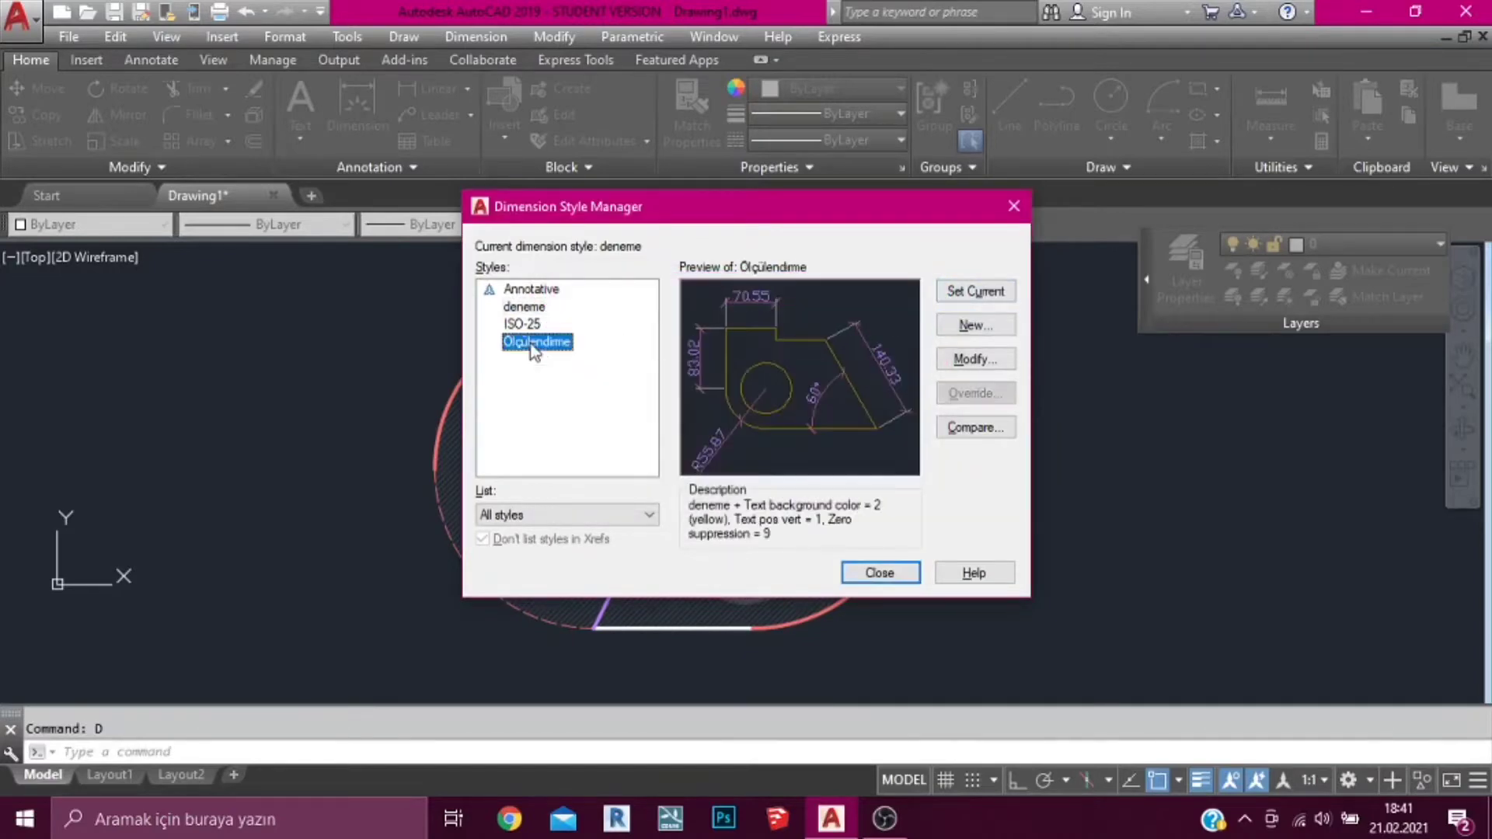
left_click(970, 361)
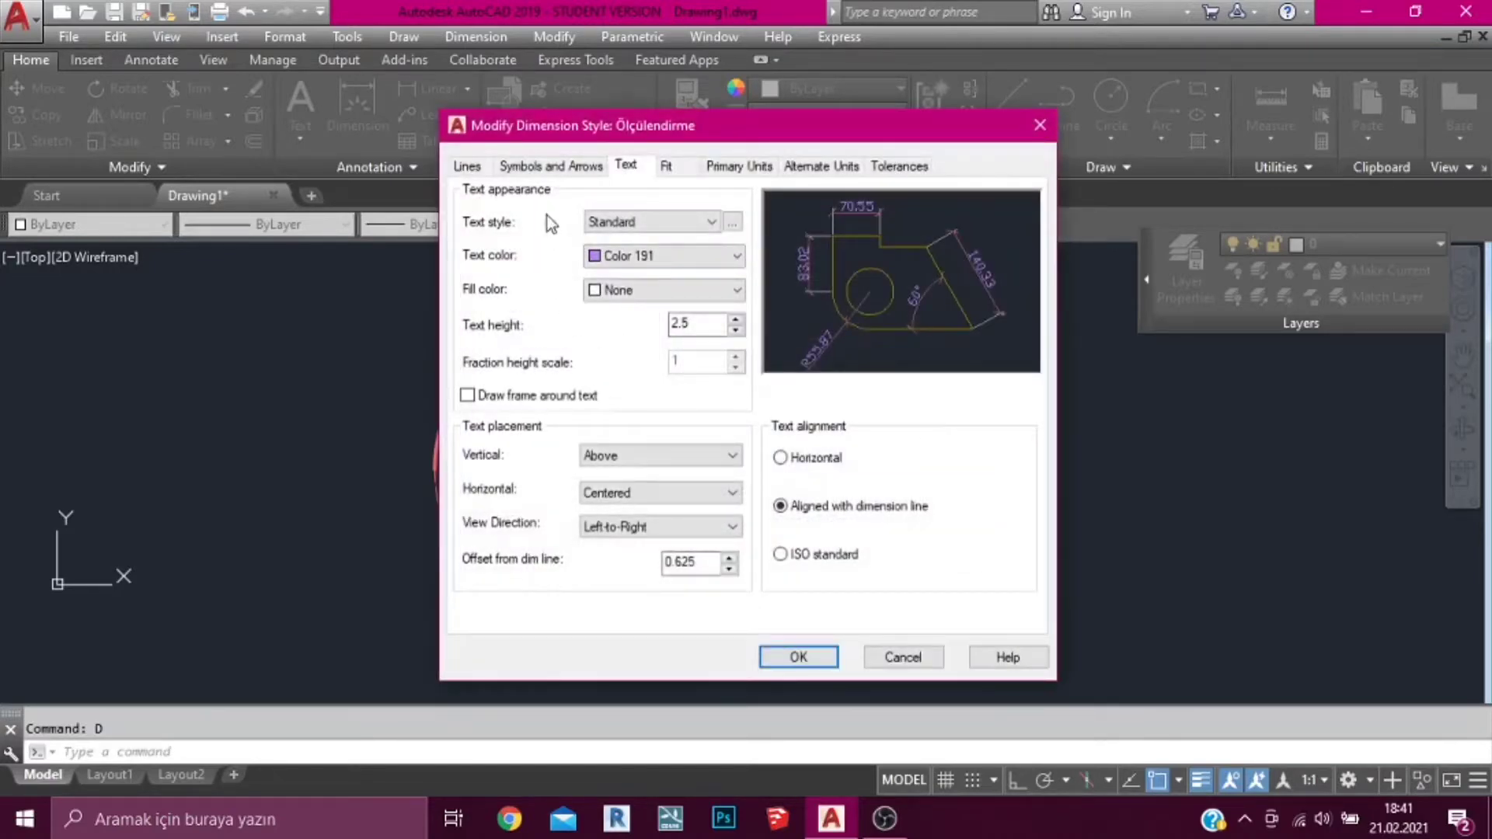
Show the Ölçülendirme Lines settings: dimension lines Color 233, extension lines Color 253
left_click(466, 168)
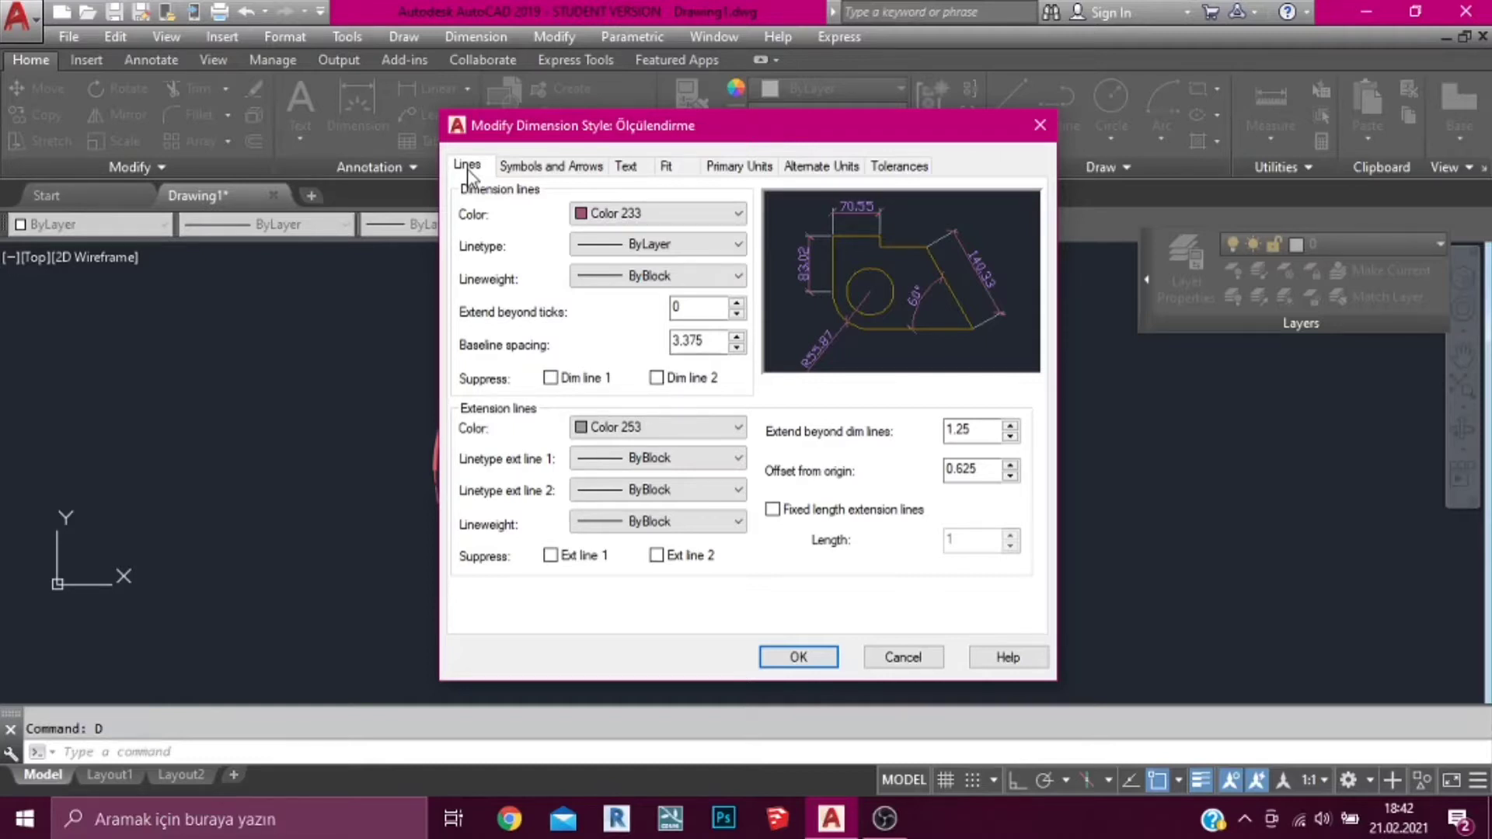
Review line color and linetype, leave Suppress Dim line 2 off, and accept with OK
left_click(616, 213)
left_click(616, 244)
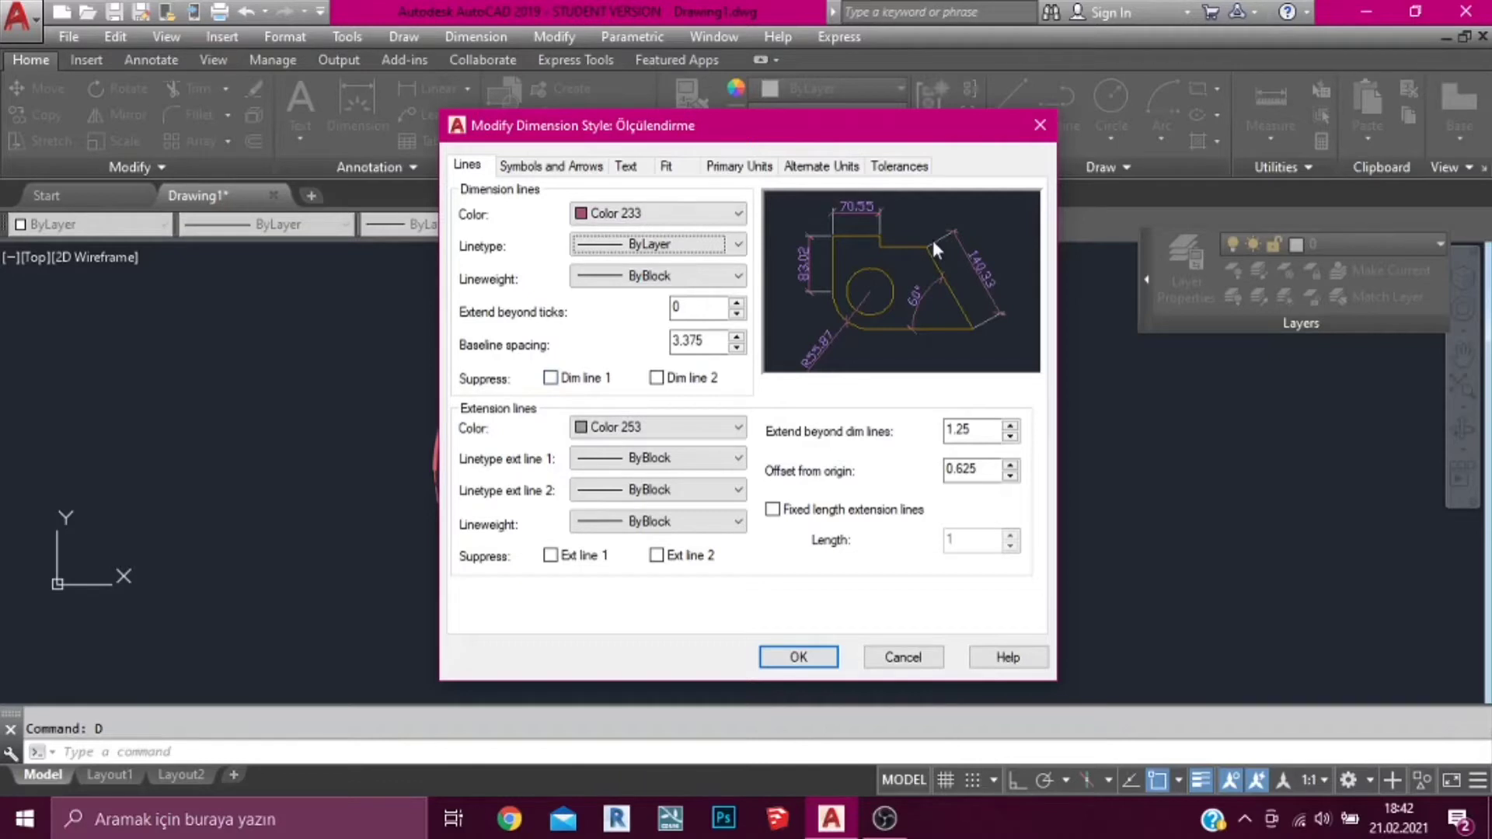
left_click(657, 378)
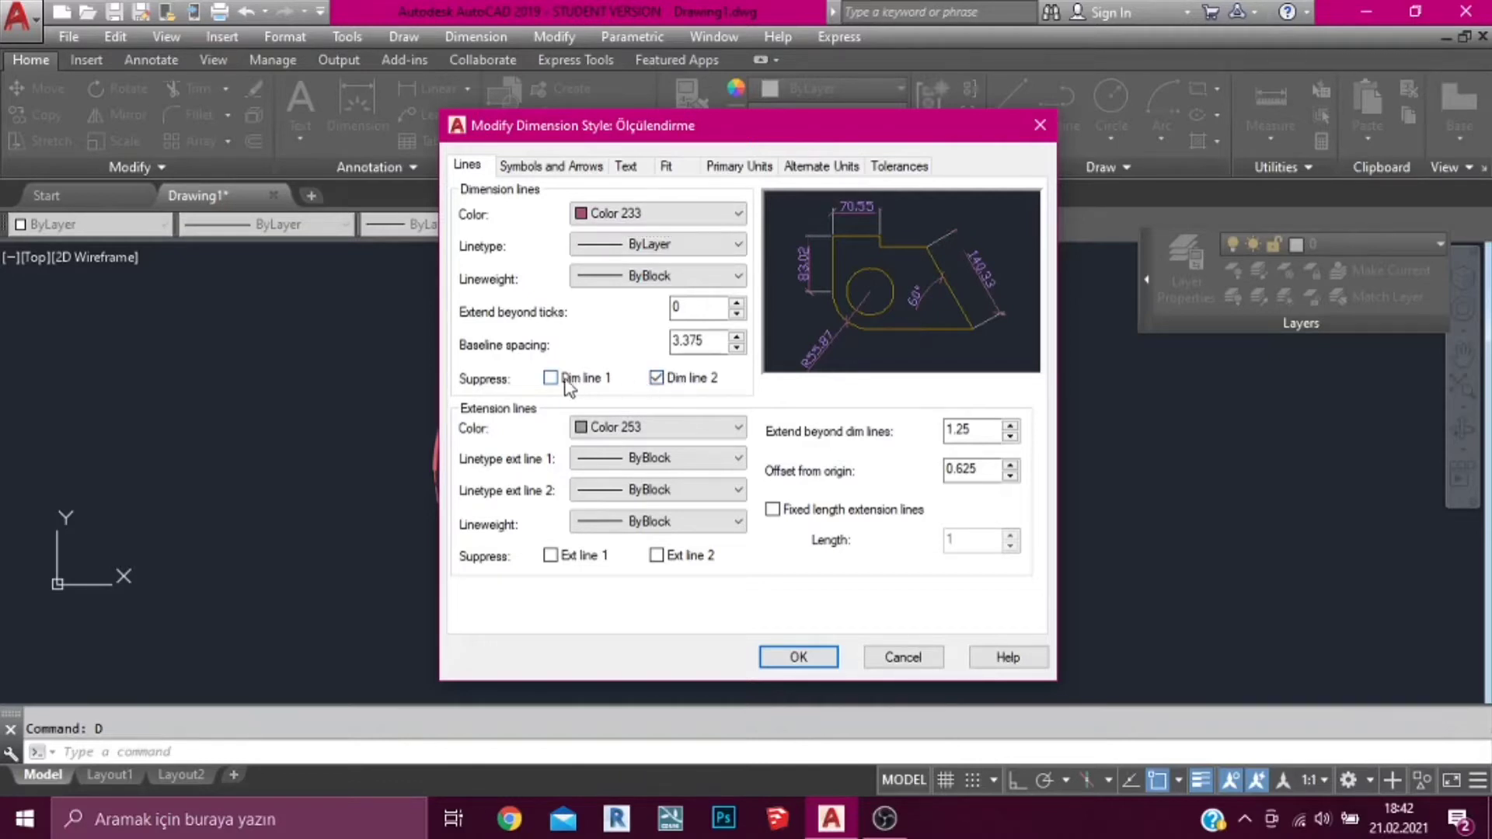
left_click(657, 378)
left_click(799, 657)
Add a 60 linear dimension above the part's straight top edge
left_click(874, 569)
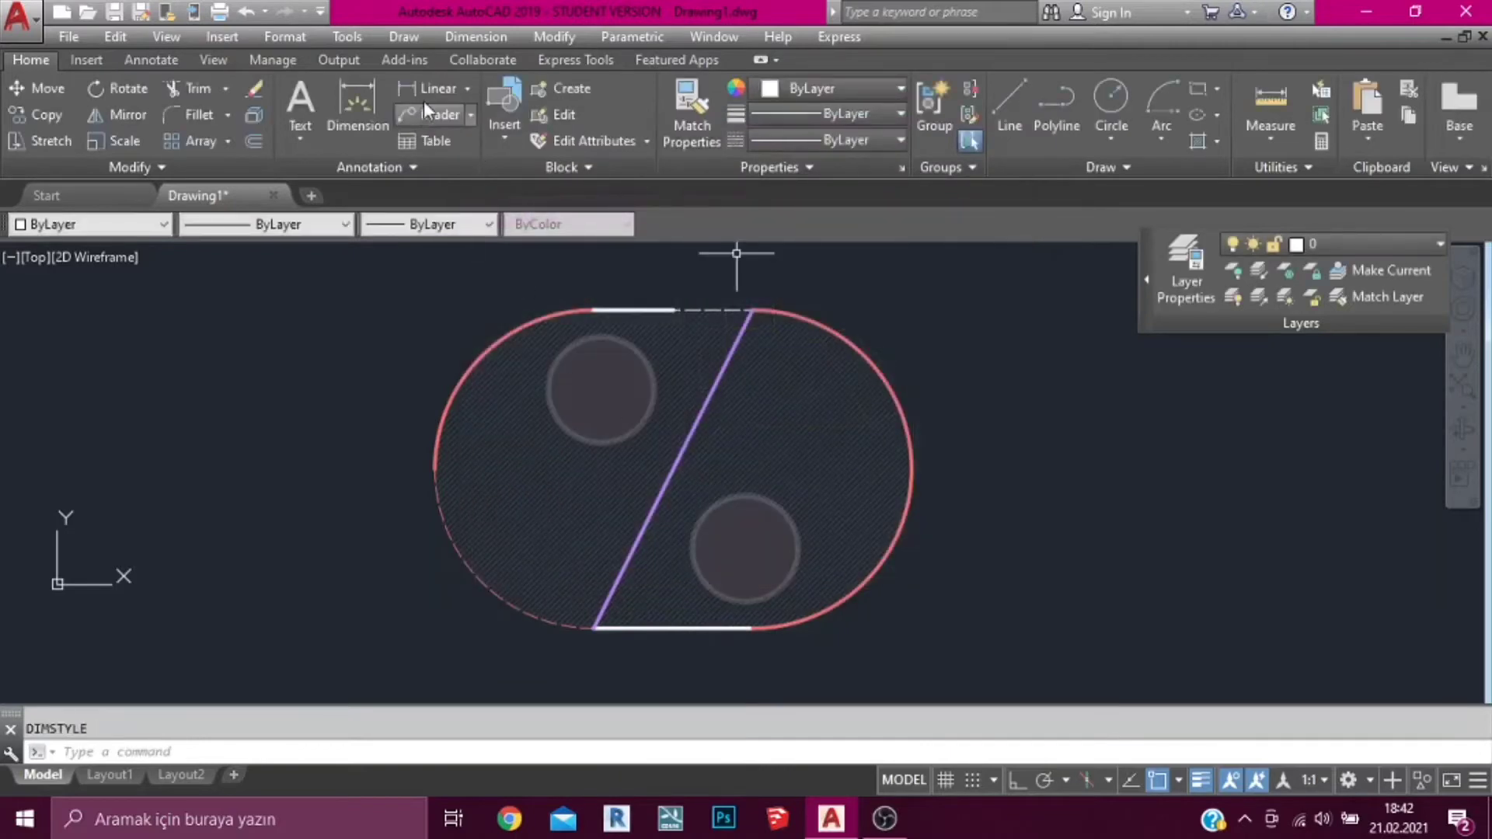
left_click(431, 88)
left_click(593, 311)
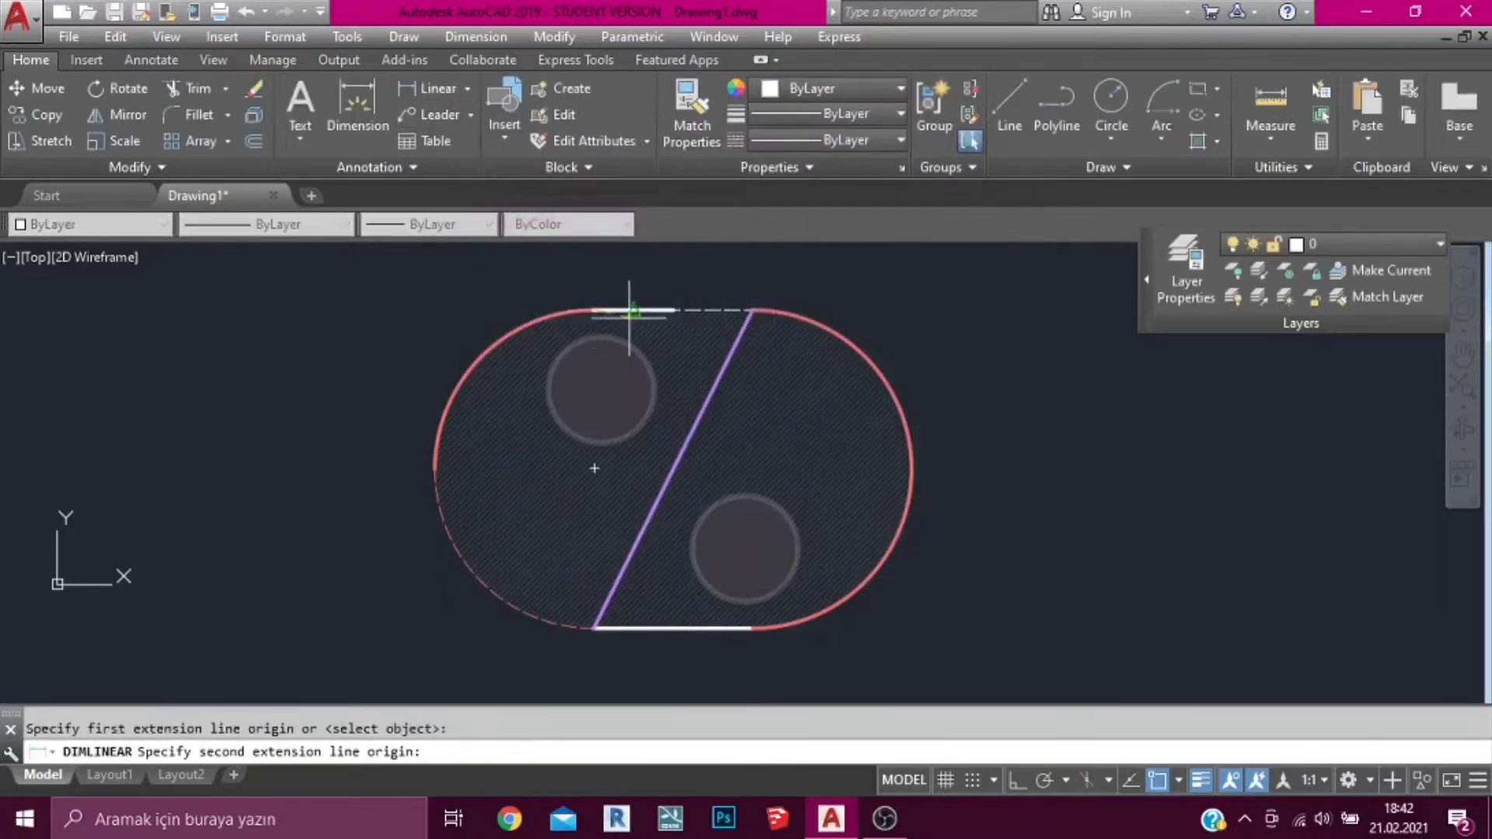
left_click(674, 311)
left_click(599, 282)
scroll(595, 288, "up", 2)
scroll(576, 299, "up", 2)
left_click(576, 298)
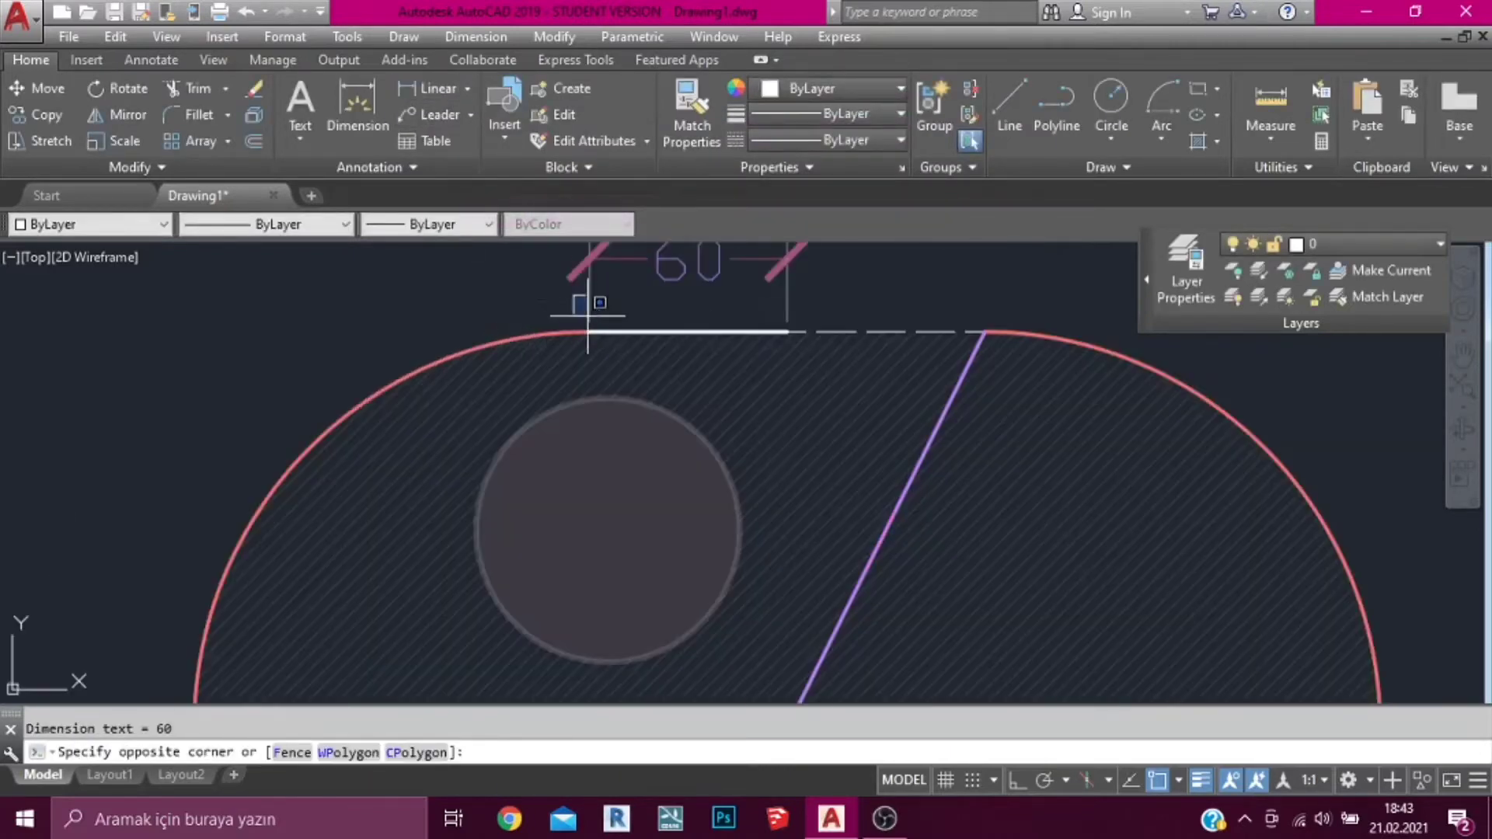
left_click(627, 345)
Pan to check the 60 dimension, then reopen the Dimension Style Manager with D
scroll(573, 305, "up", 2)
scroll(573, 305, "up", 2)
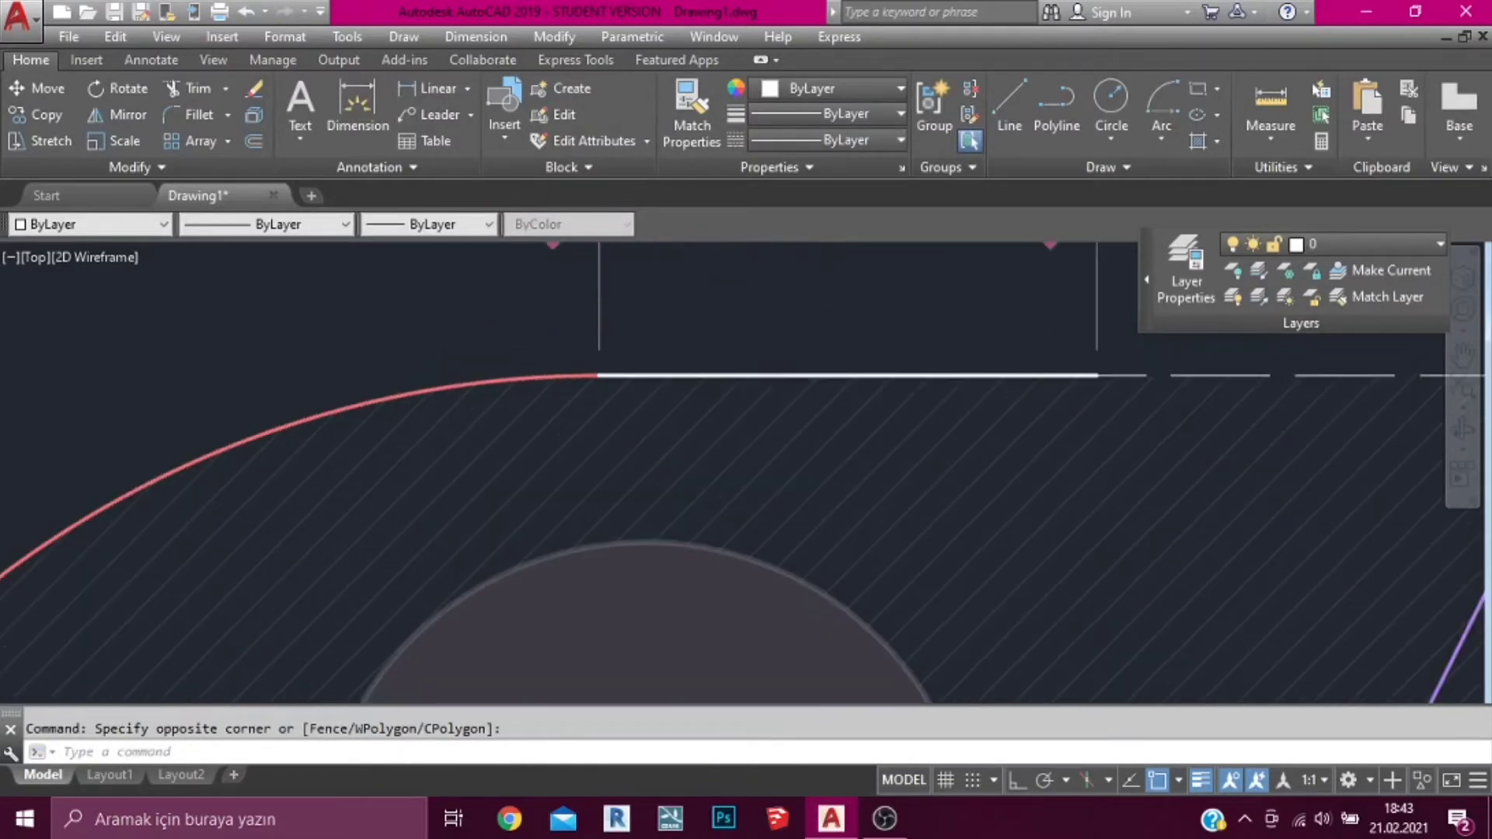
middle_click_drag(574, 305, 543, 394)
scroll(536, 451, "down", 1)
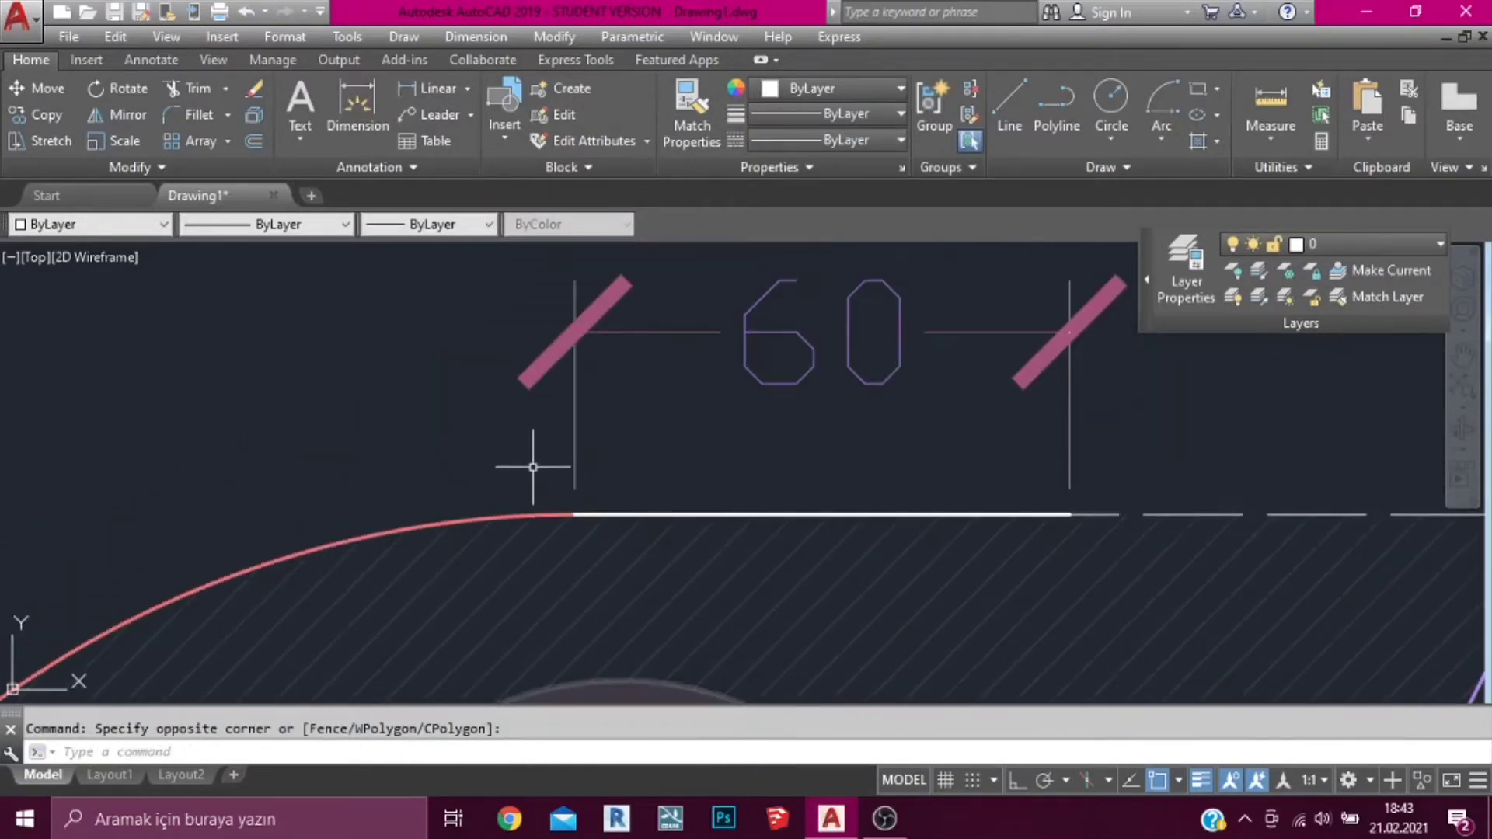
type("d")
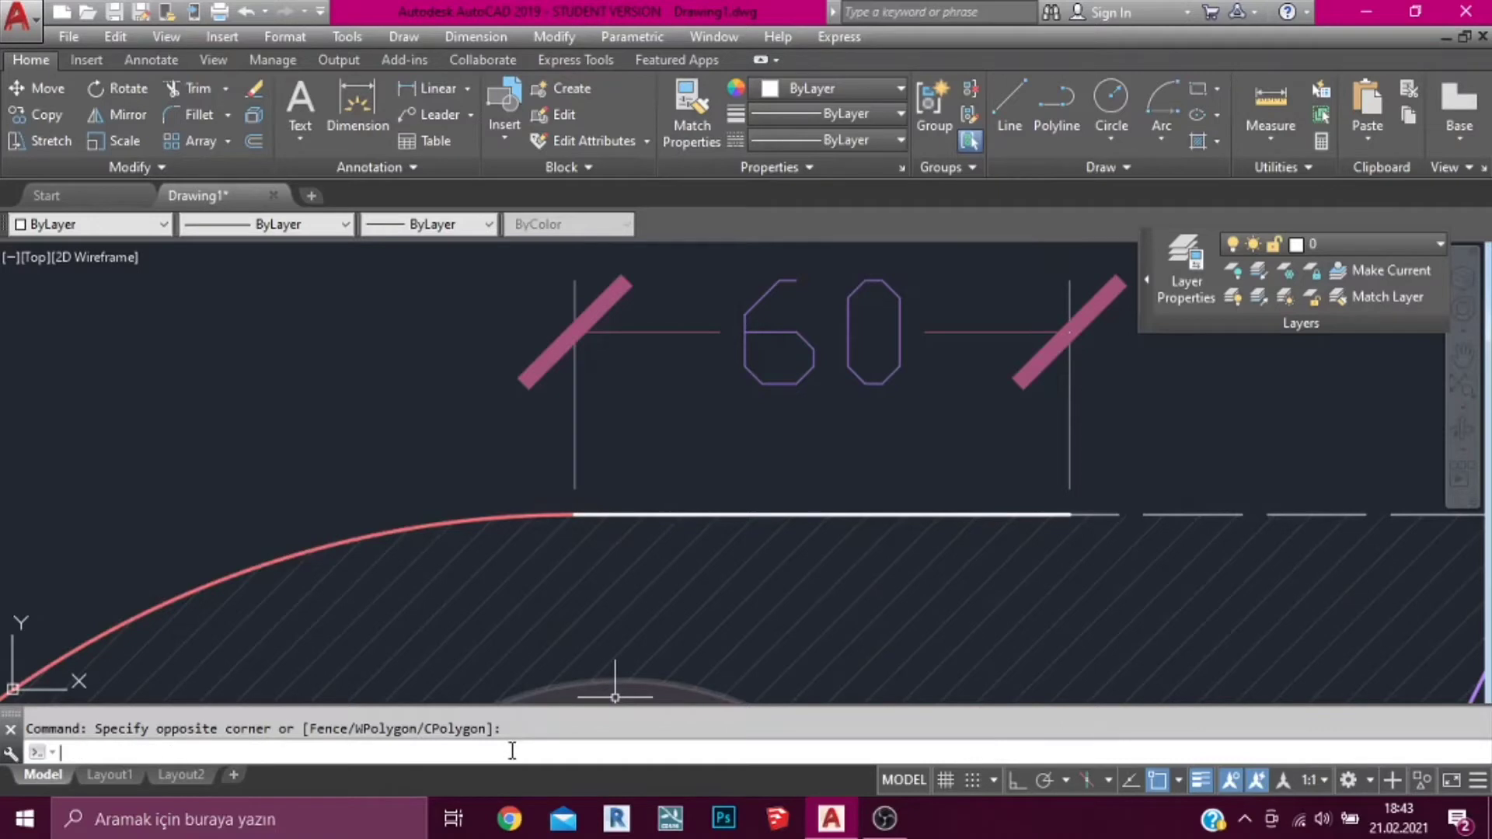
key("Return")
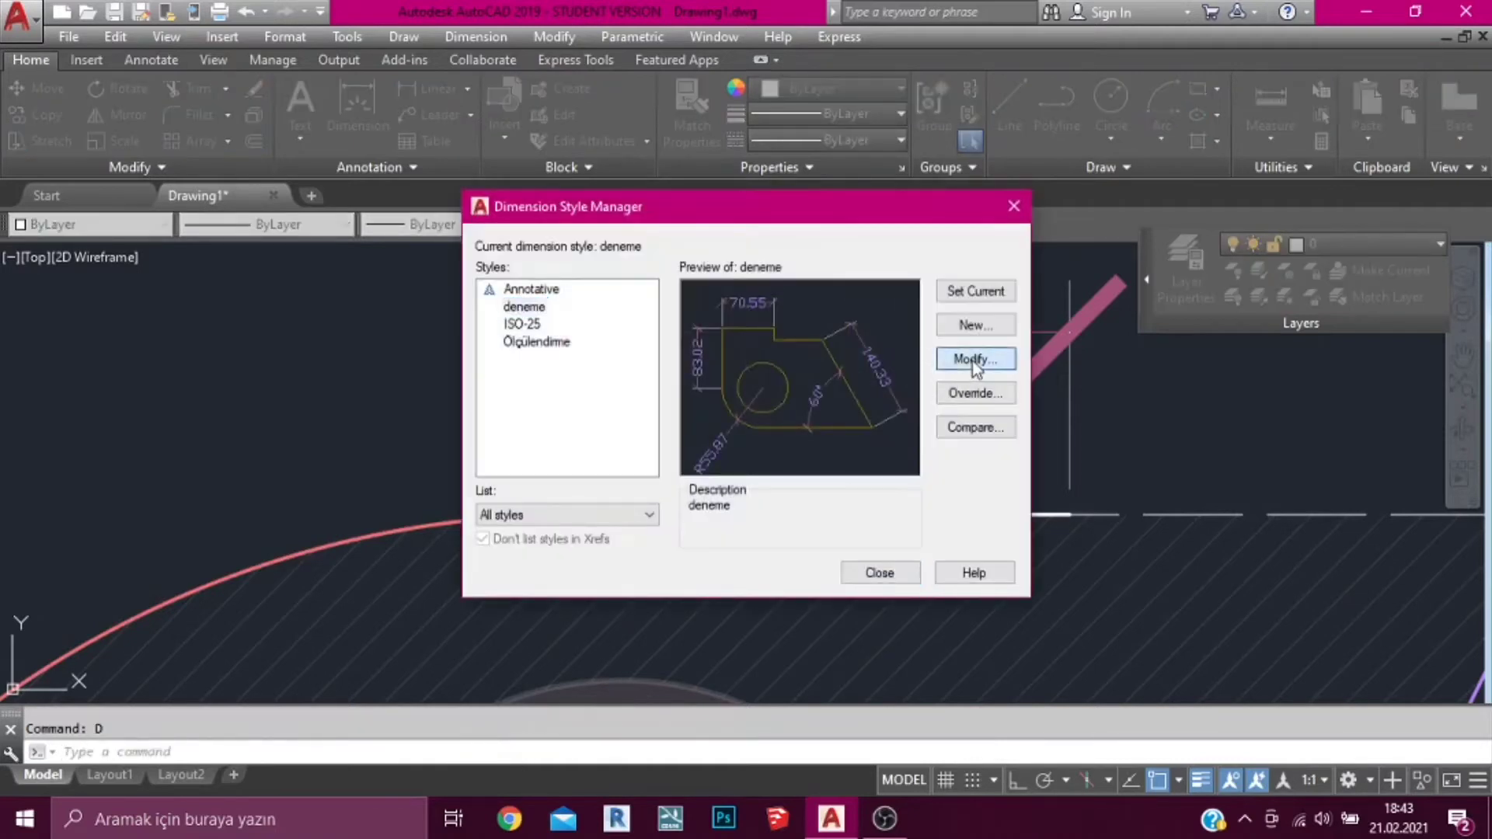
Edit deneme, keeping Architectural tick arrowheads and entering center mark size 2.5
left_click(972, 361)
left_click(550, 169)
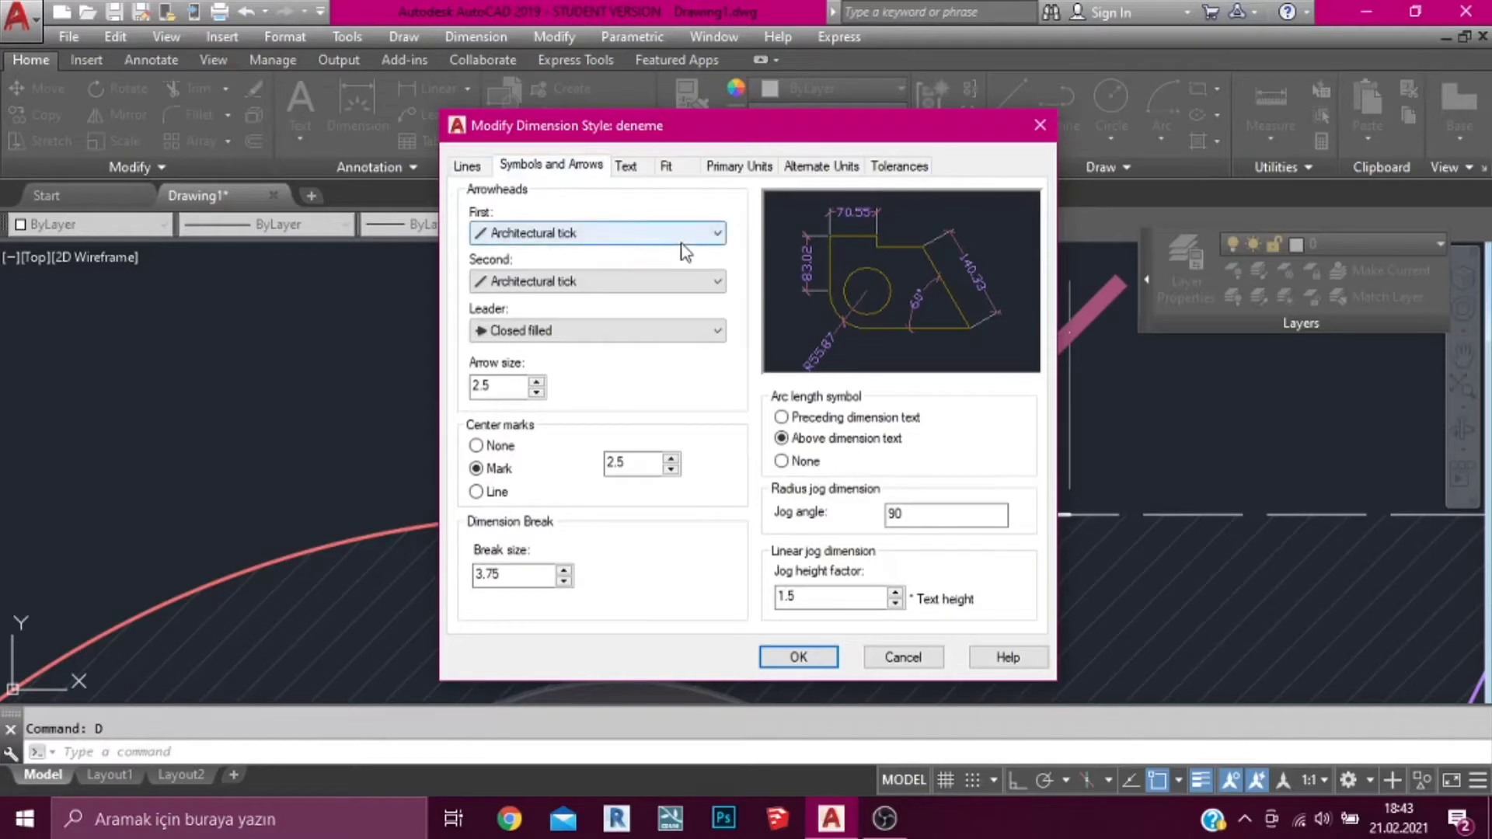
left_click(653, 234)
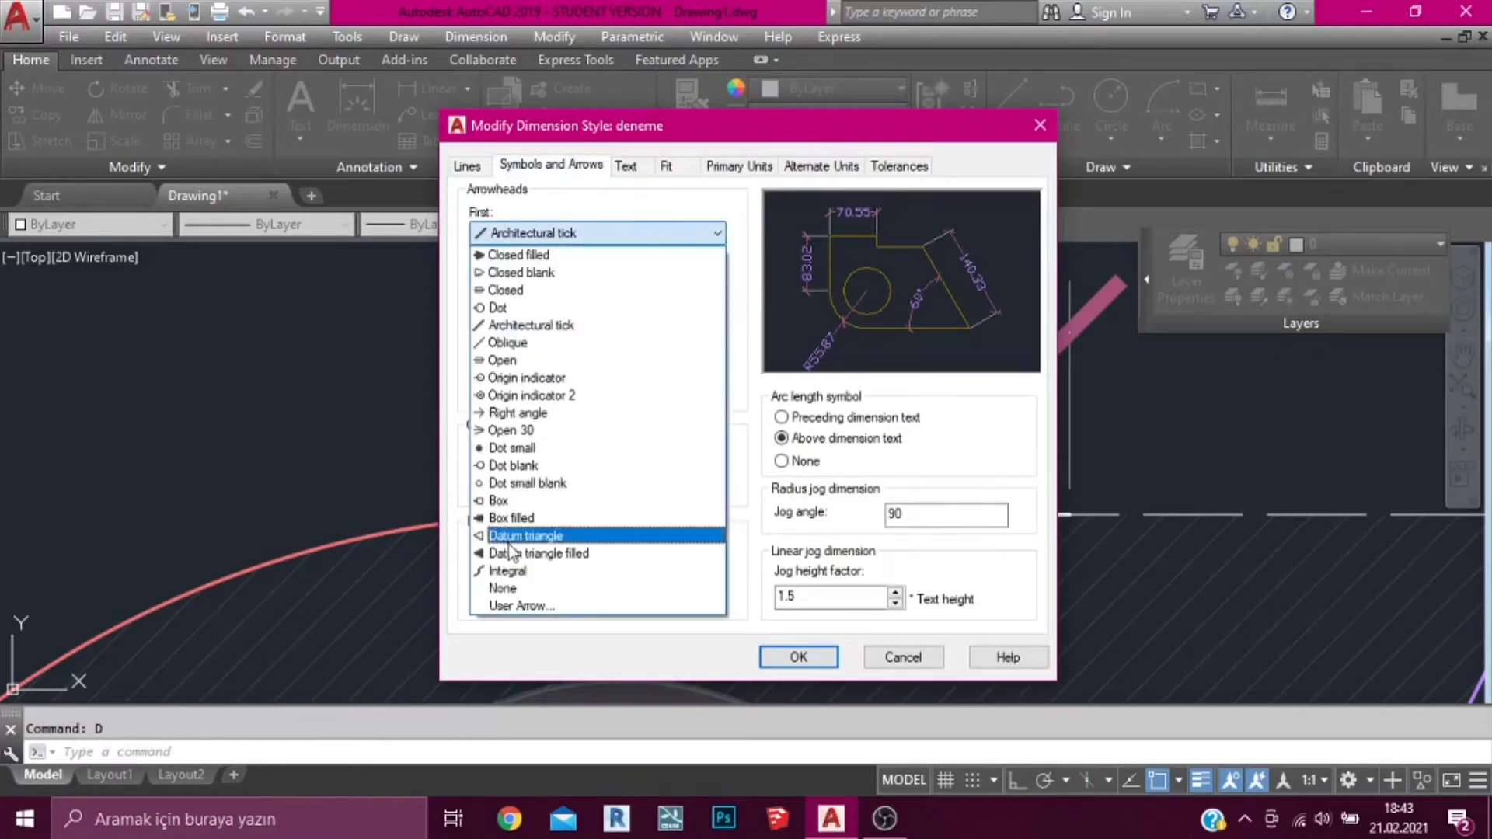
left_click(657, 234)
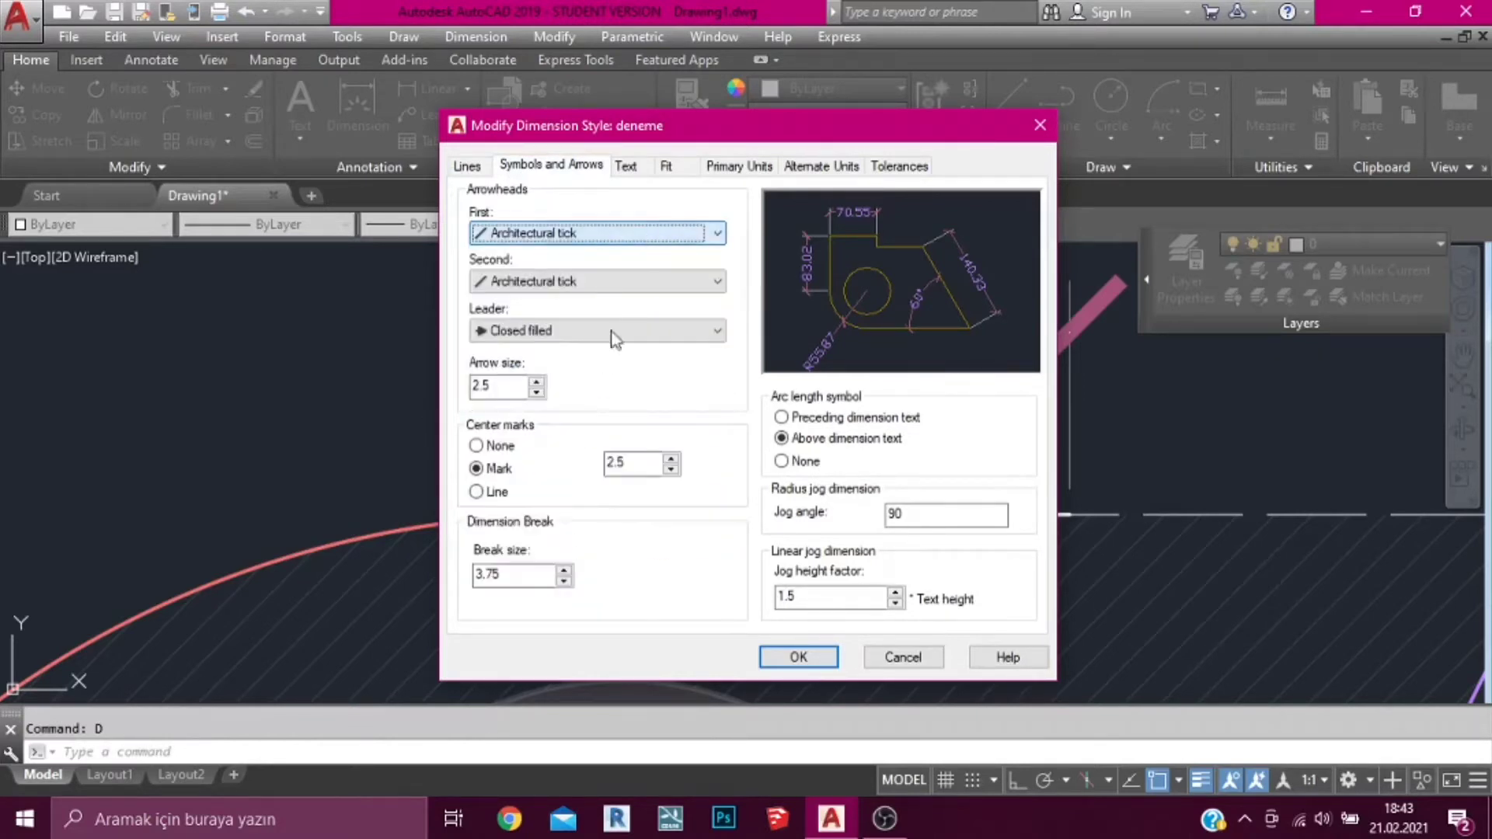
double_click(487, 389)
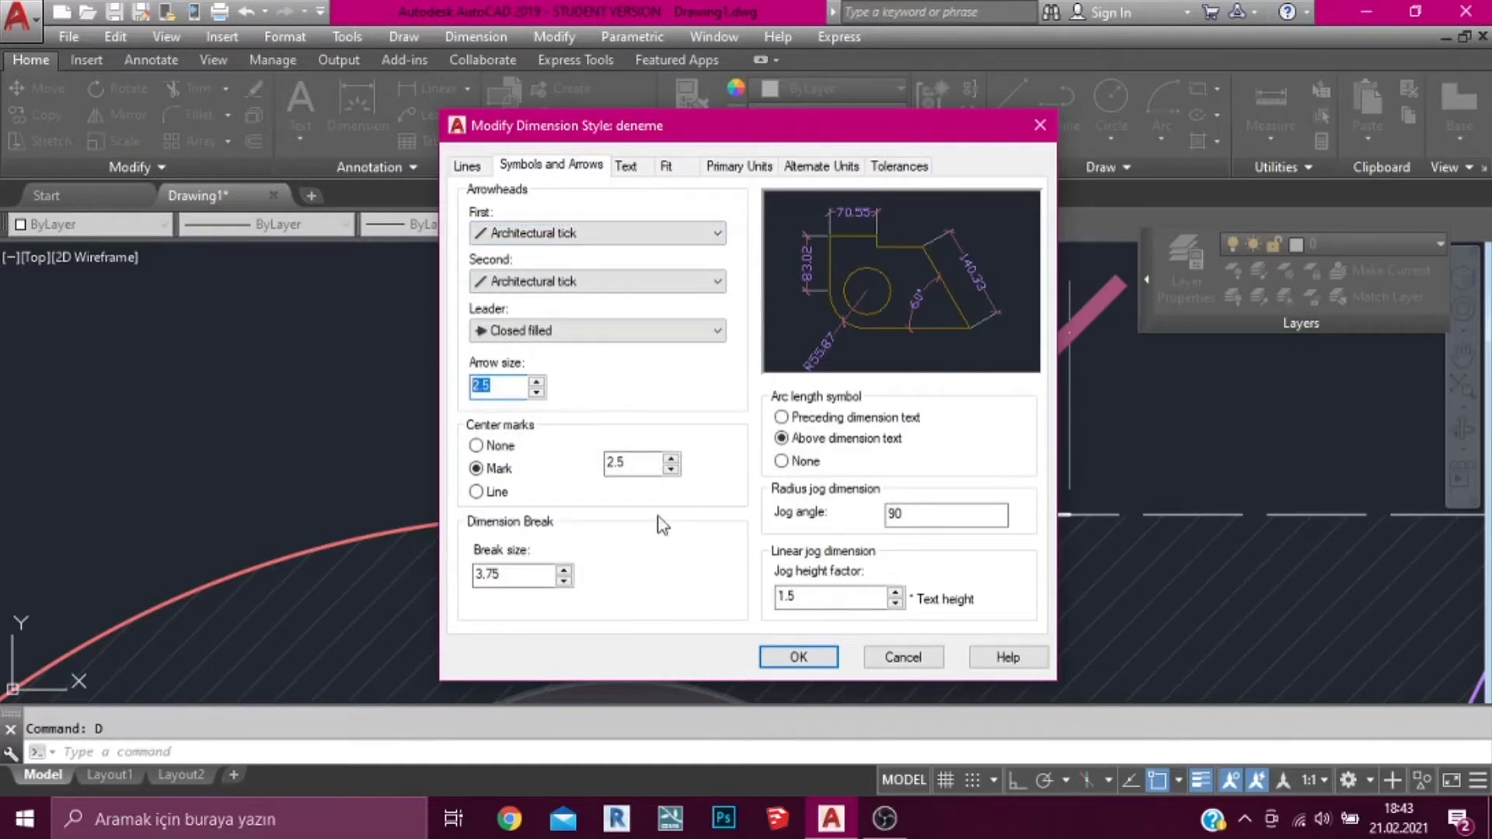
left_click(467, 167)
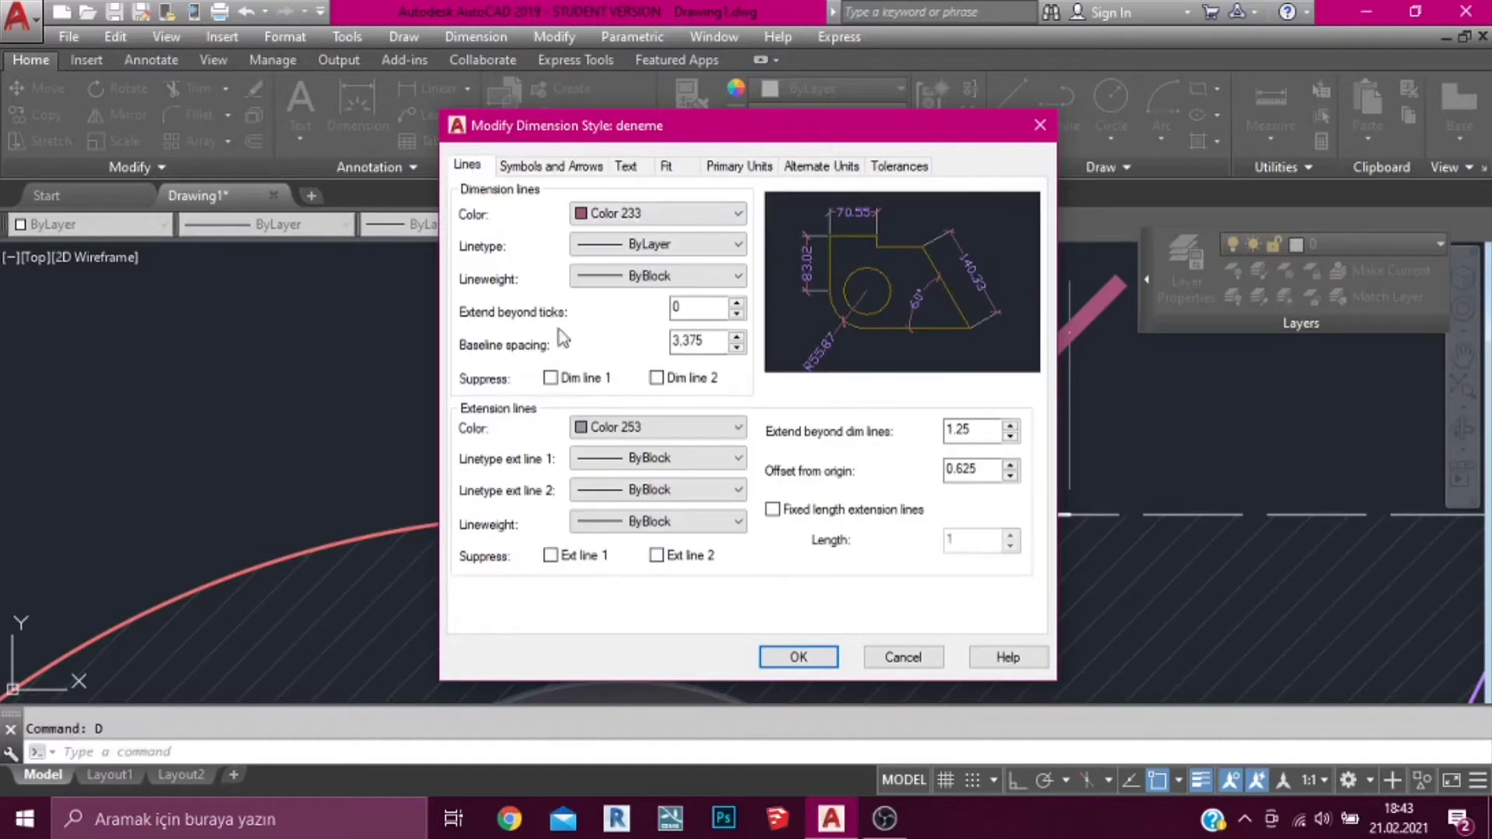
left_click(575, 166)
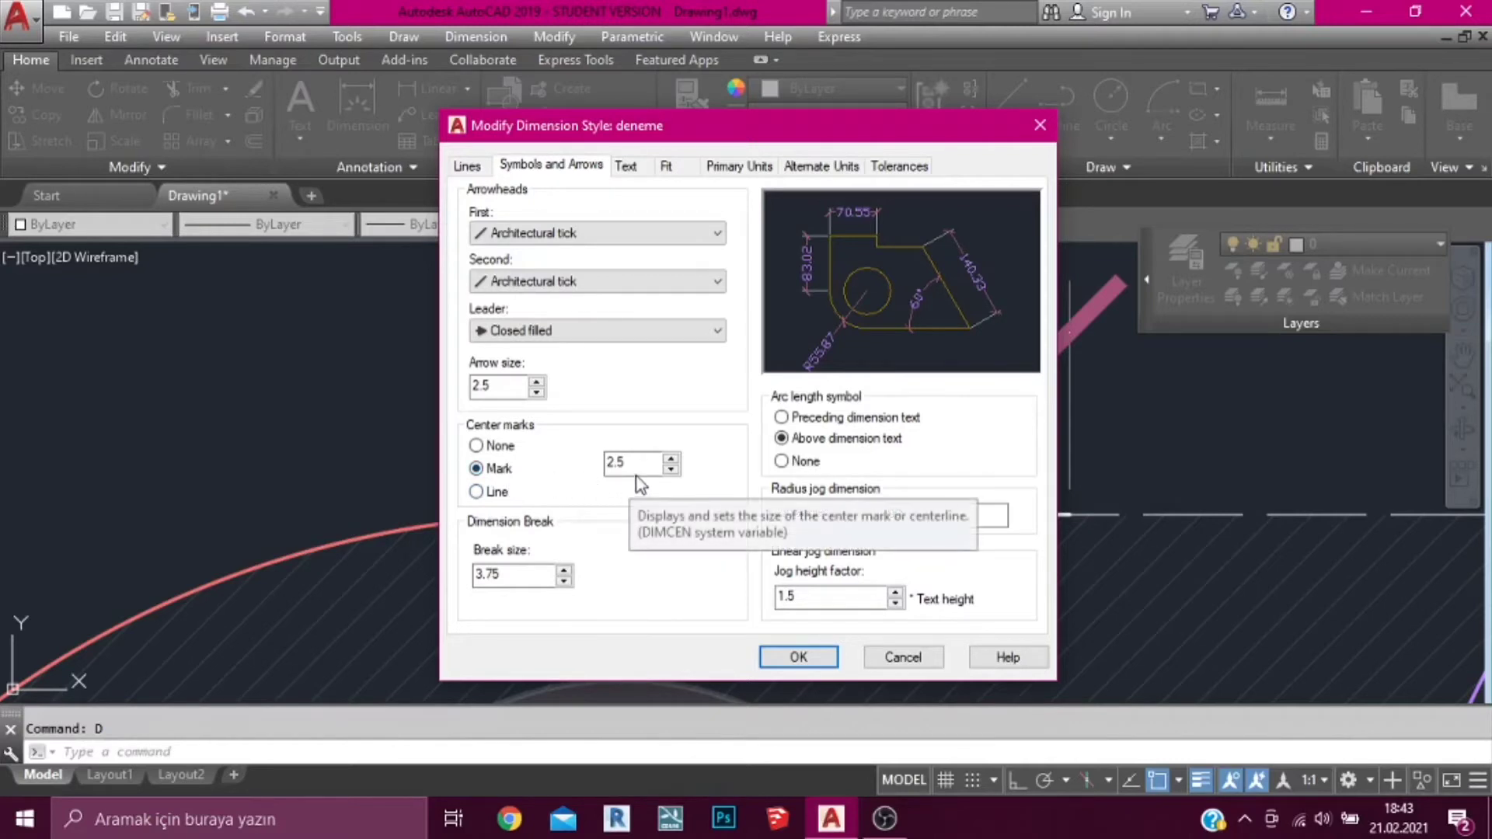
left_click_drag(643, 463, 607, 465)
type("2.5")
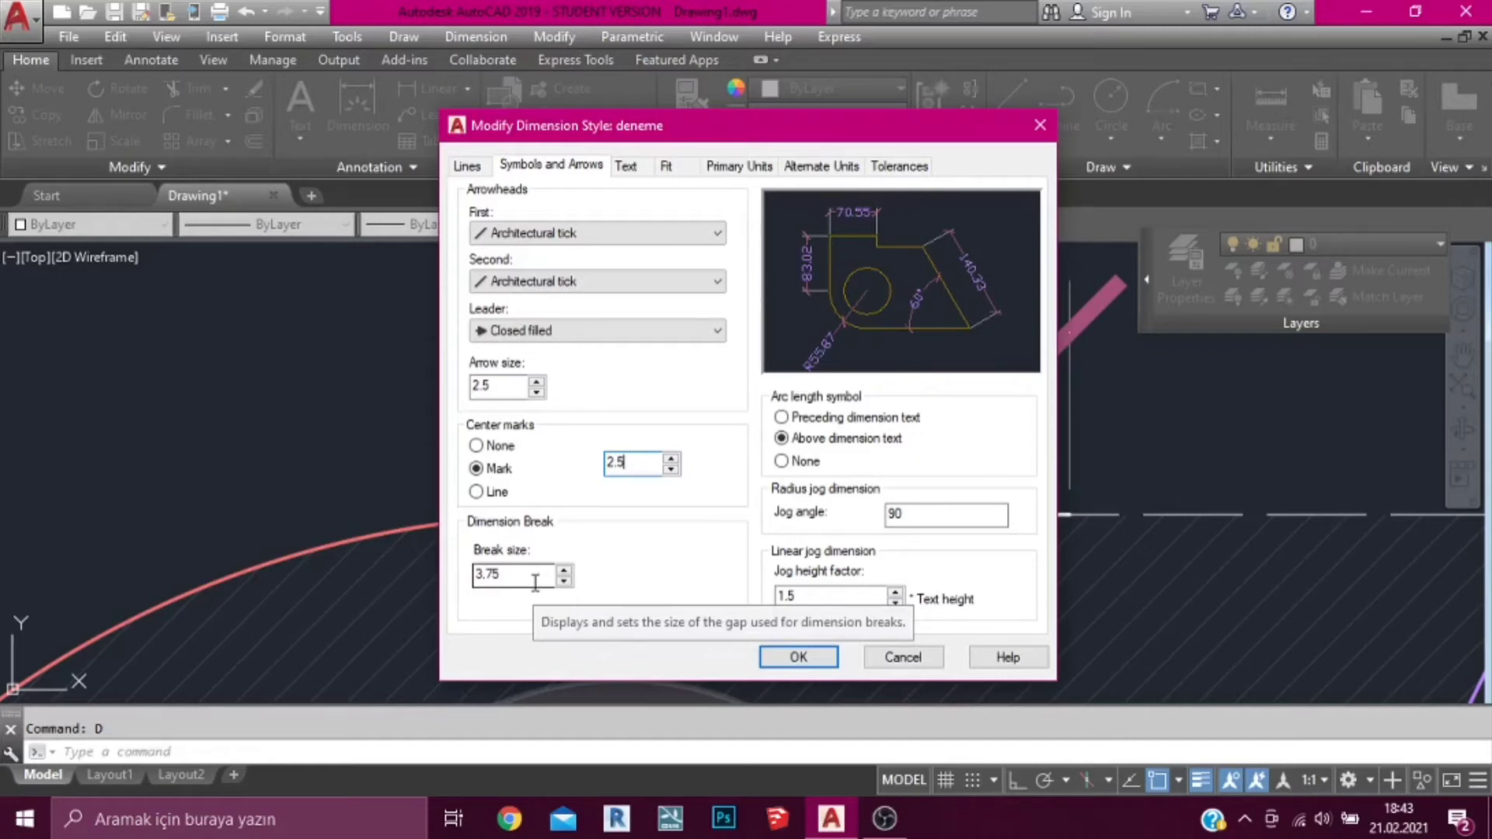
Leave break size 3.75 and set the arc length symbol Above dimension text
left_click_drag(548, 575, 472, 575)
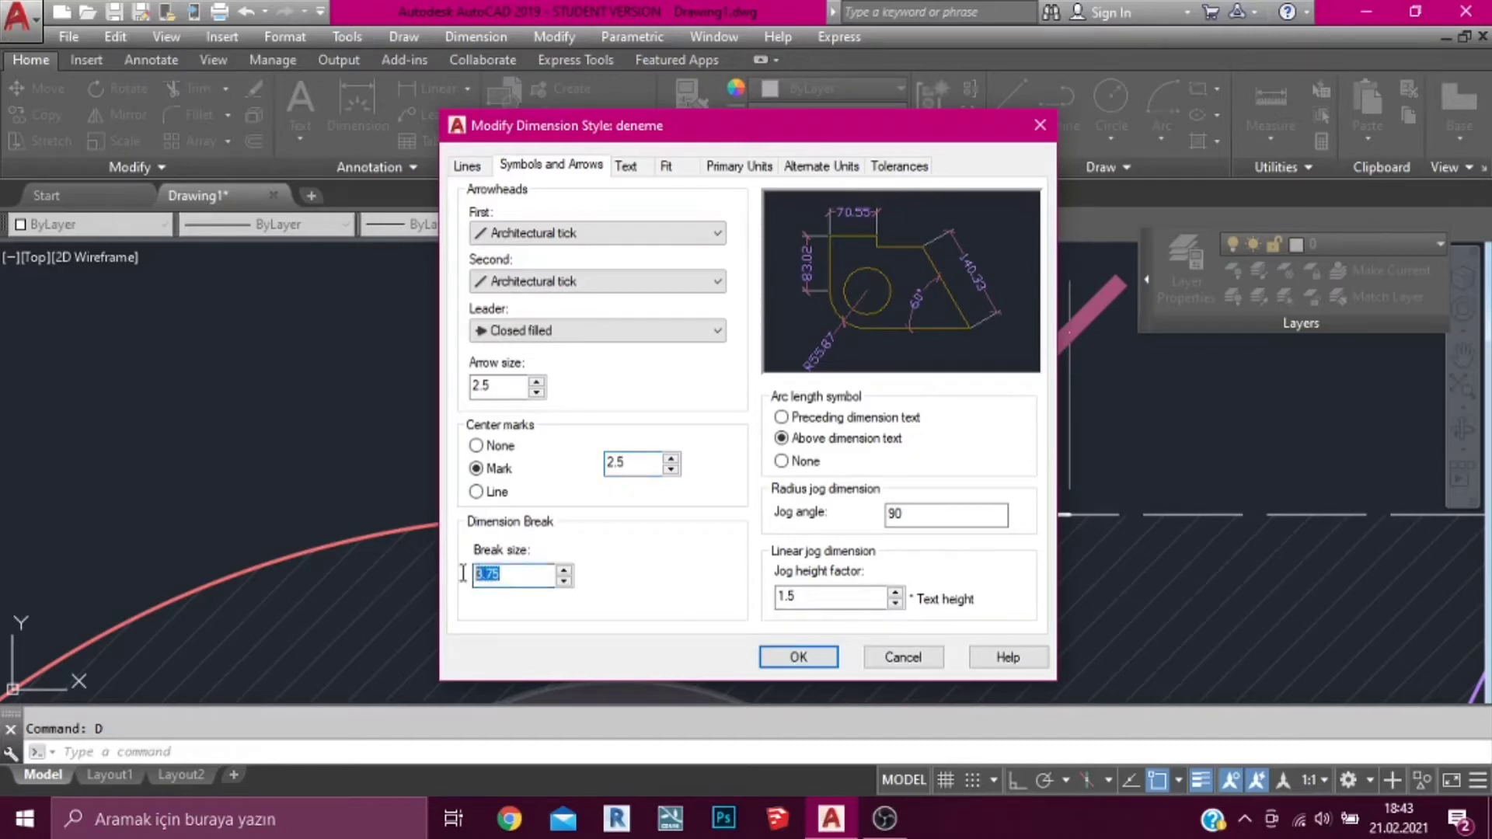
left_click(551, 579)
left_click(807, 462)
left_click(837, 440)
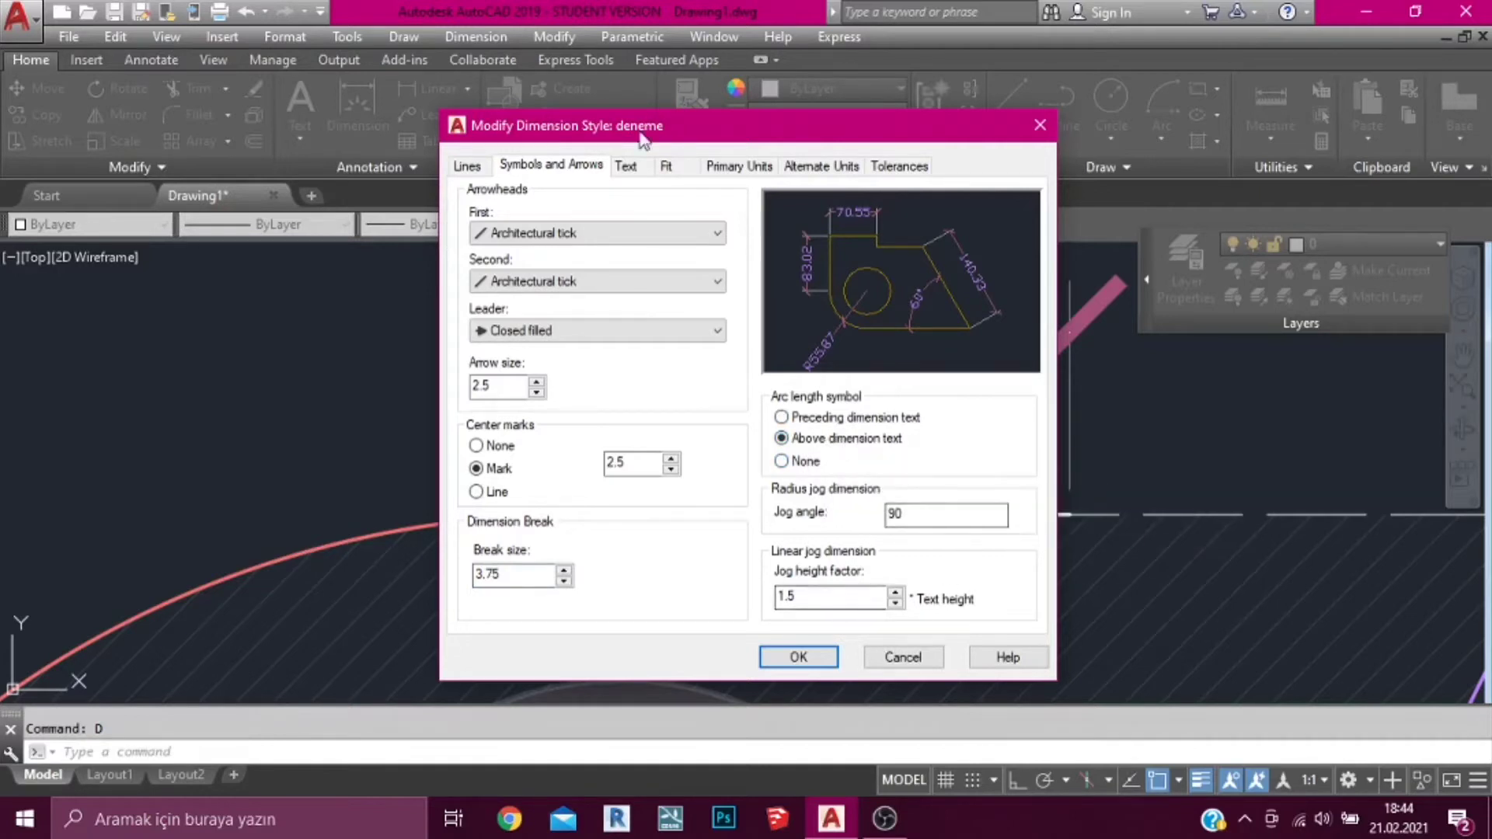
left_click(624, 169)
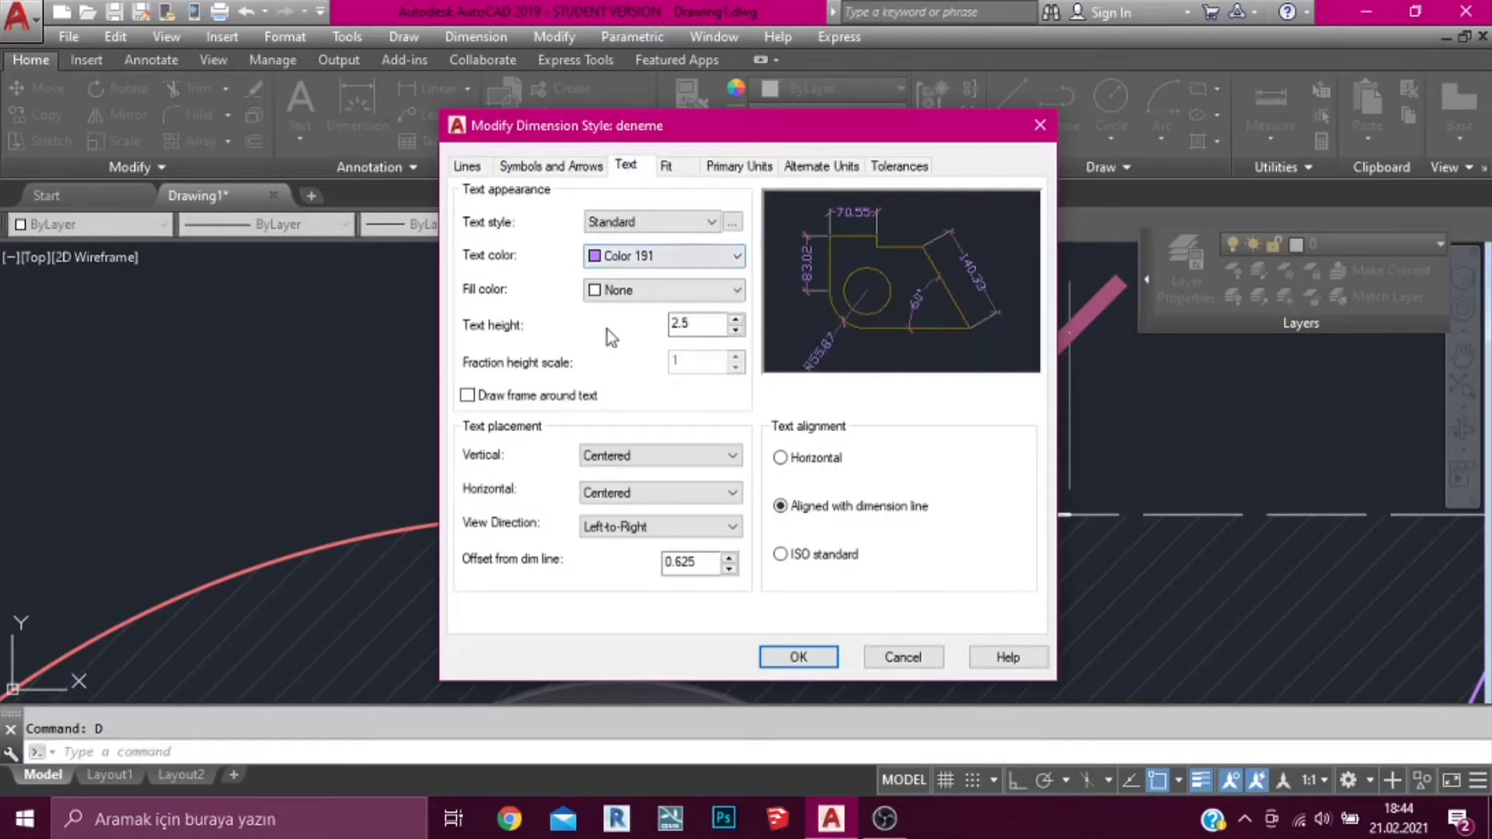
Keep Standard text style and None fill color for the dimension text
left_click(651, 225)
left_click(651, 224)
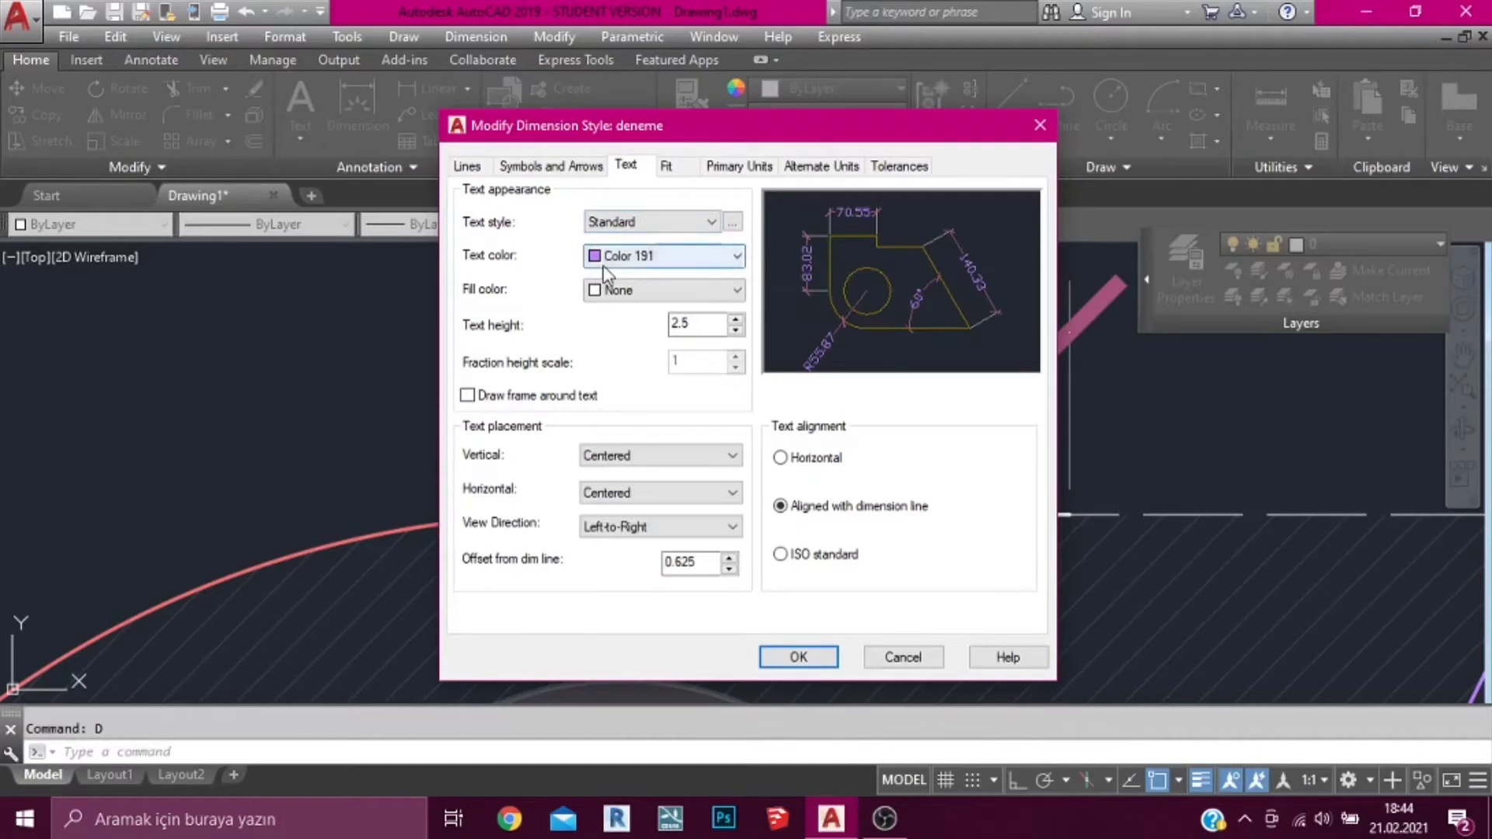
left_click(642, 261)
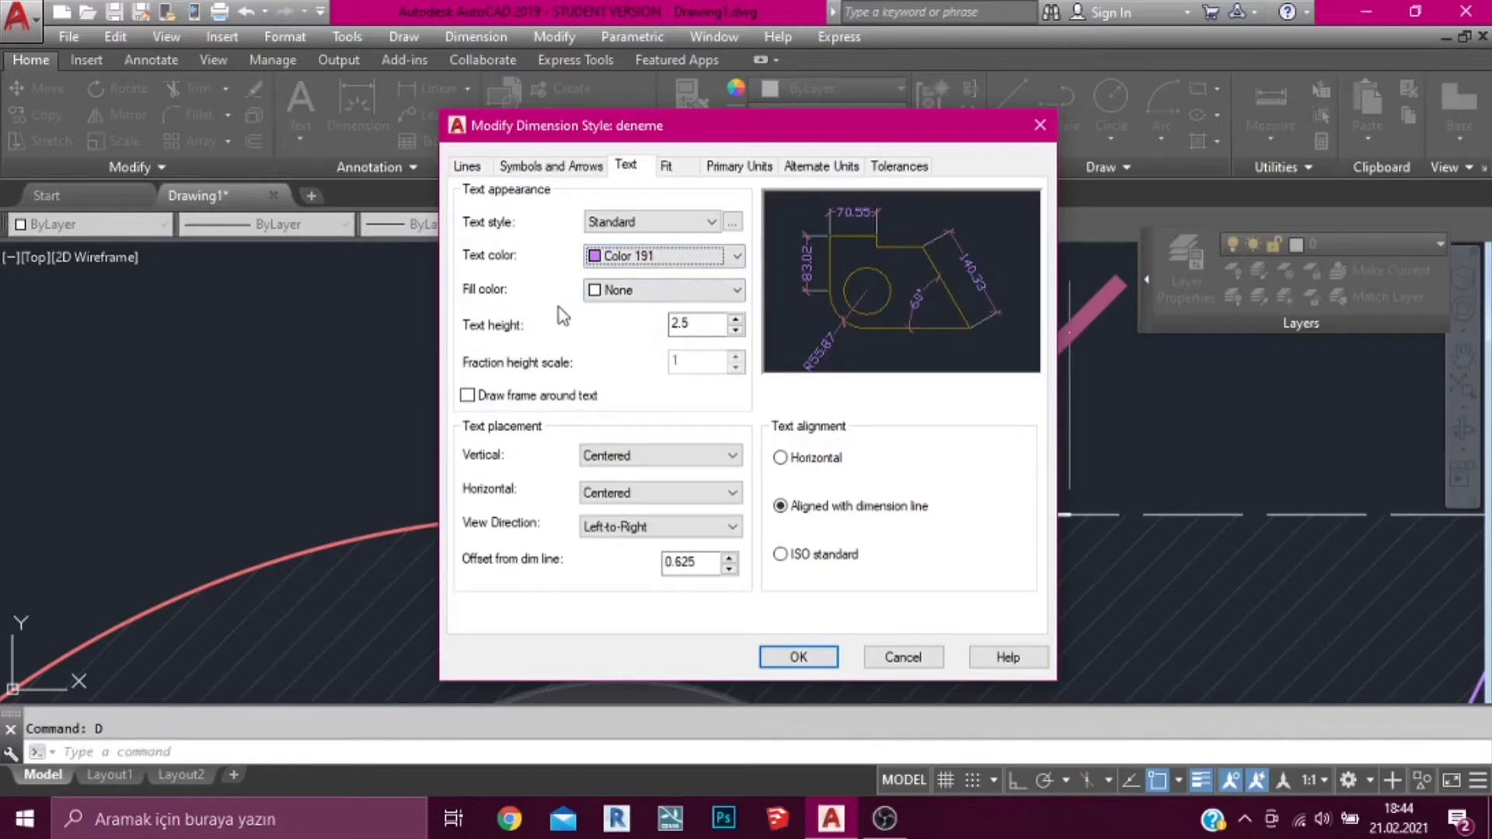
left_click(656, 289)
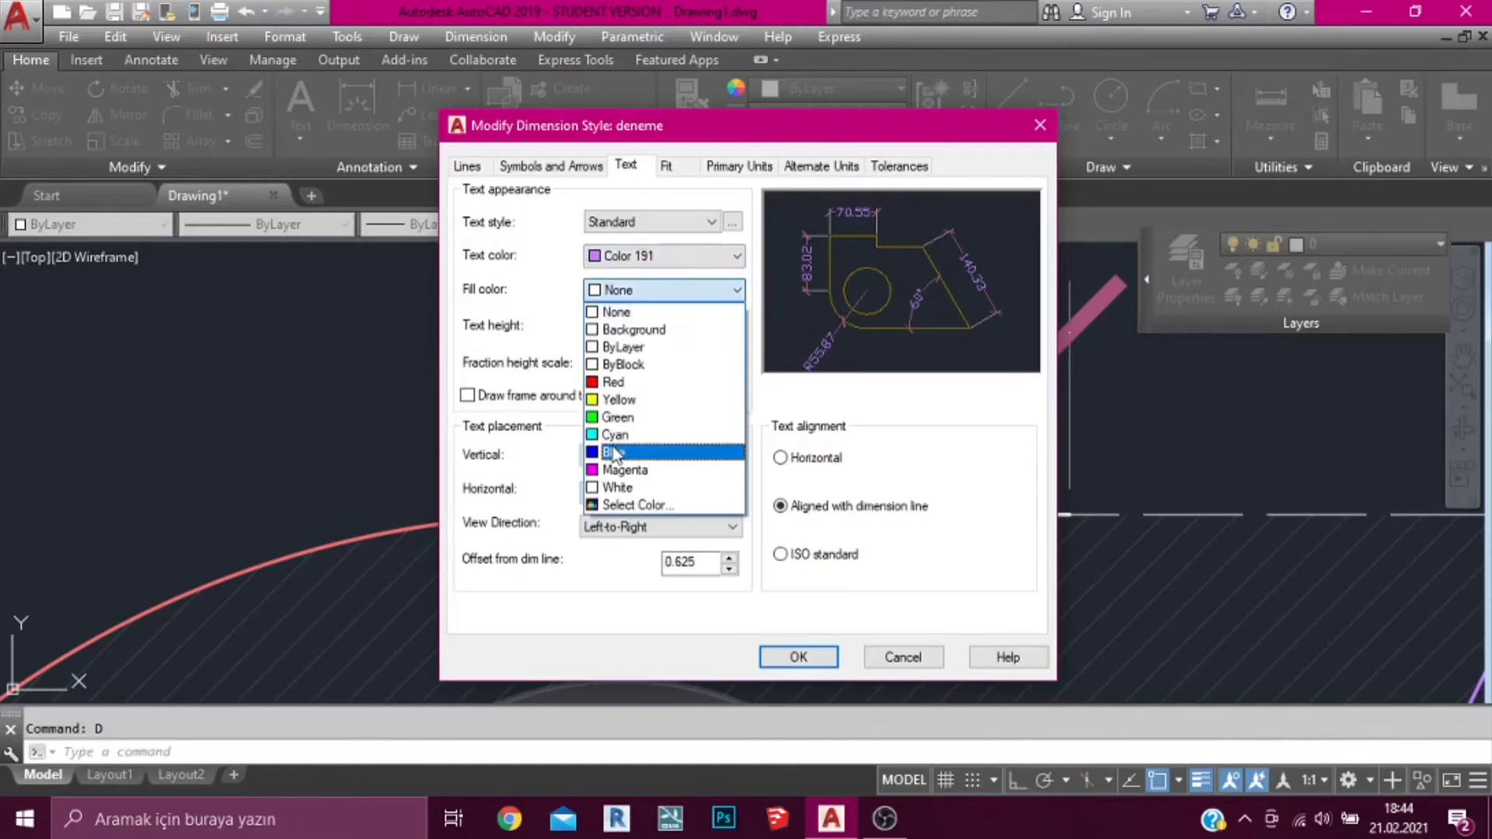
left_click(626, 505)
left_click(930, 204)
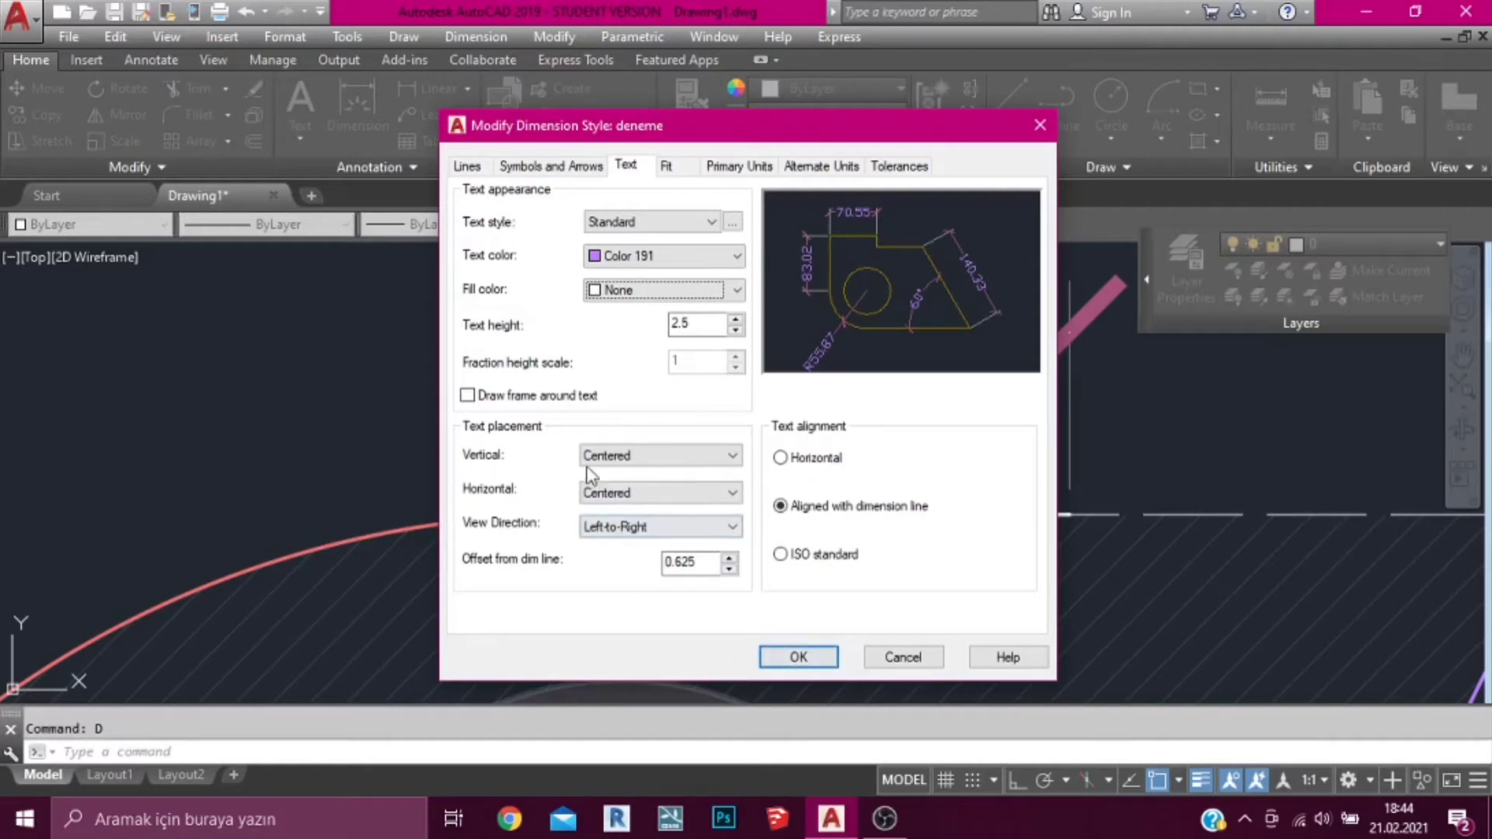
Set vertical text placement to Above after trying Below and Centered
left_click(682, 457)
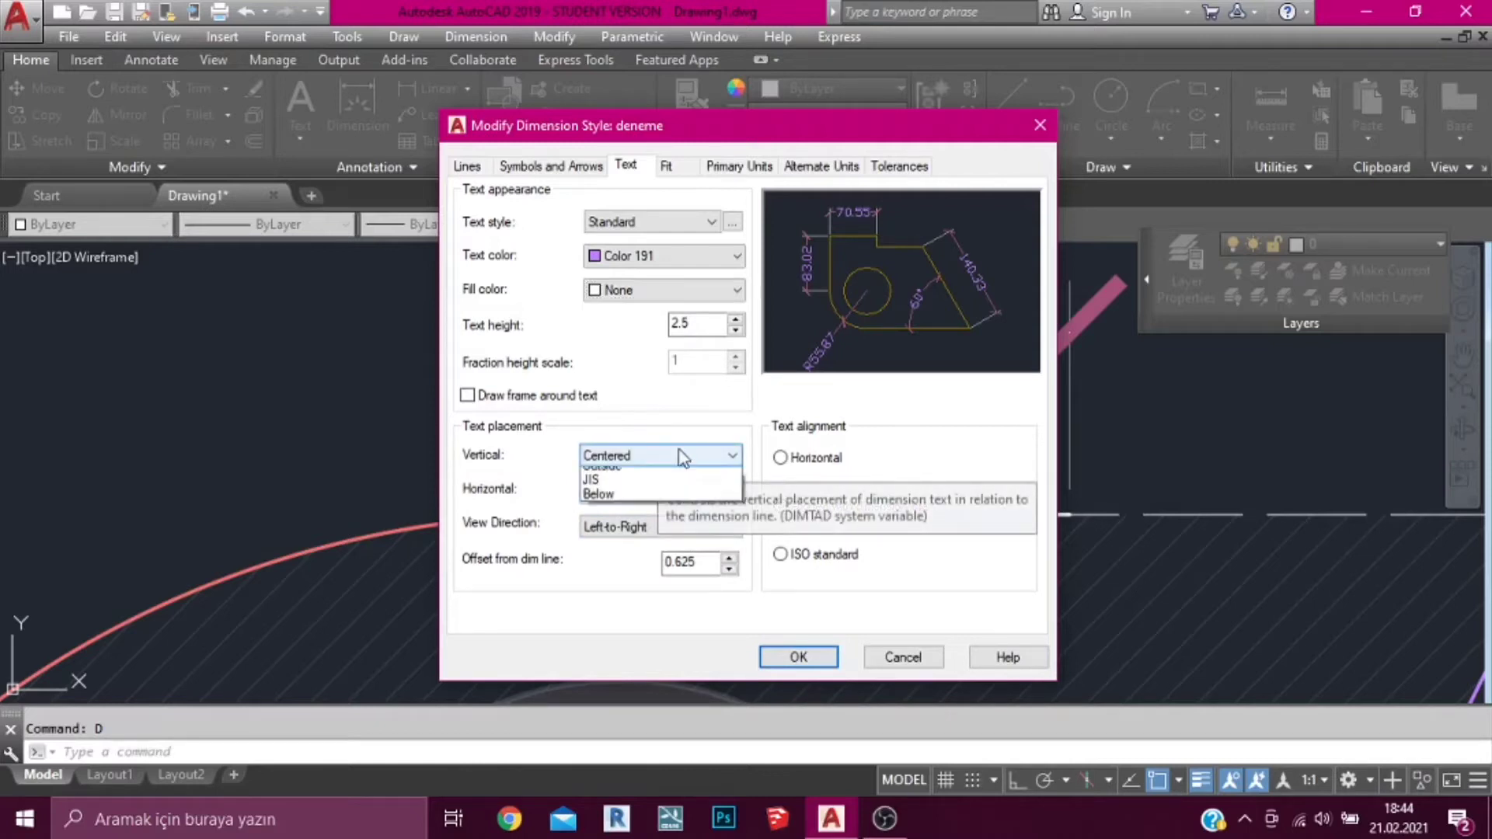
left_click(631, 533)
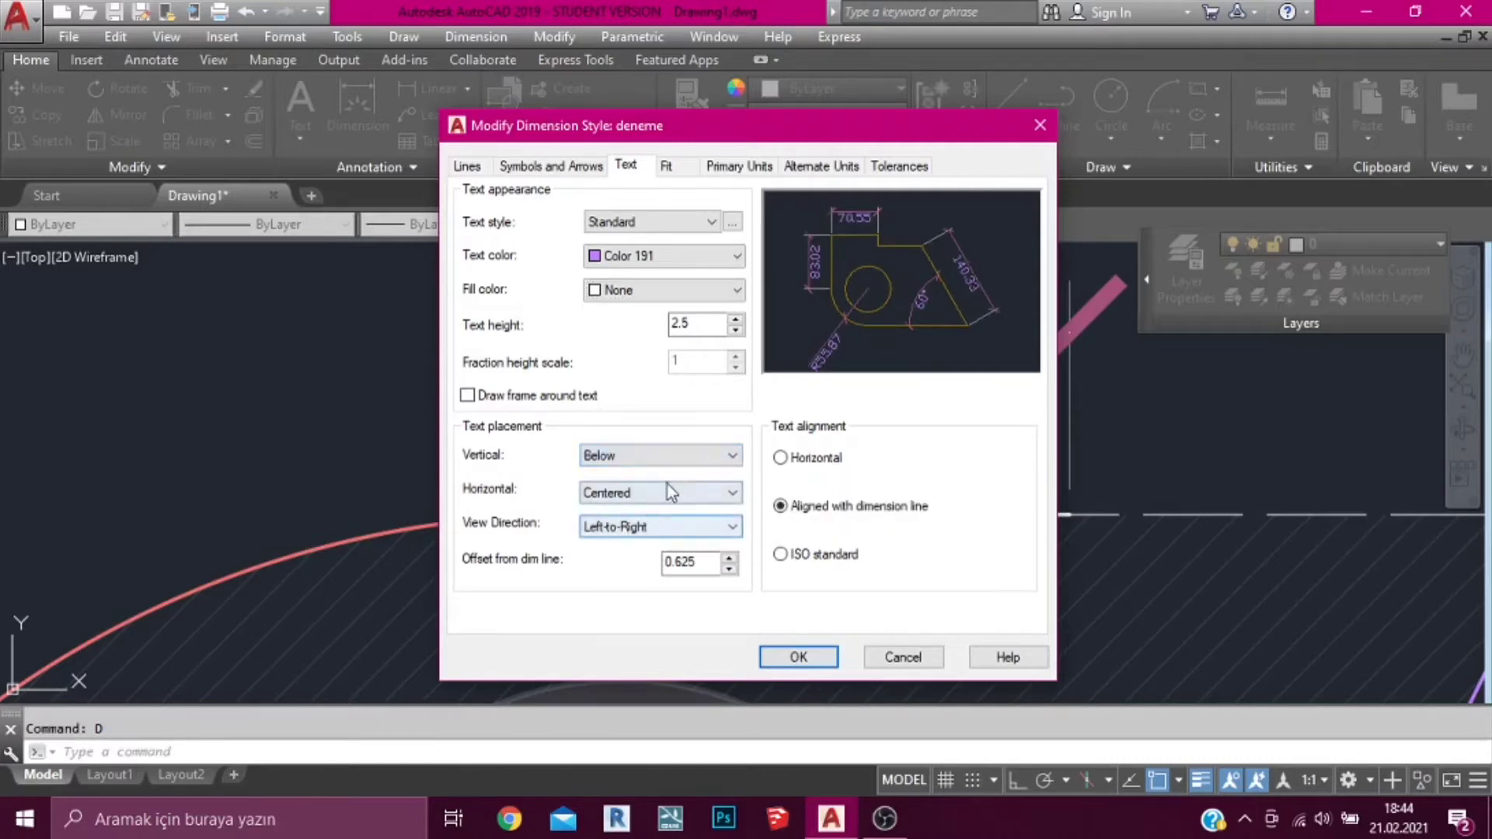
left_click(670, 457)
left_click(639, 483)
left_click(639, 457)
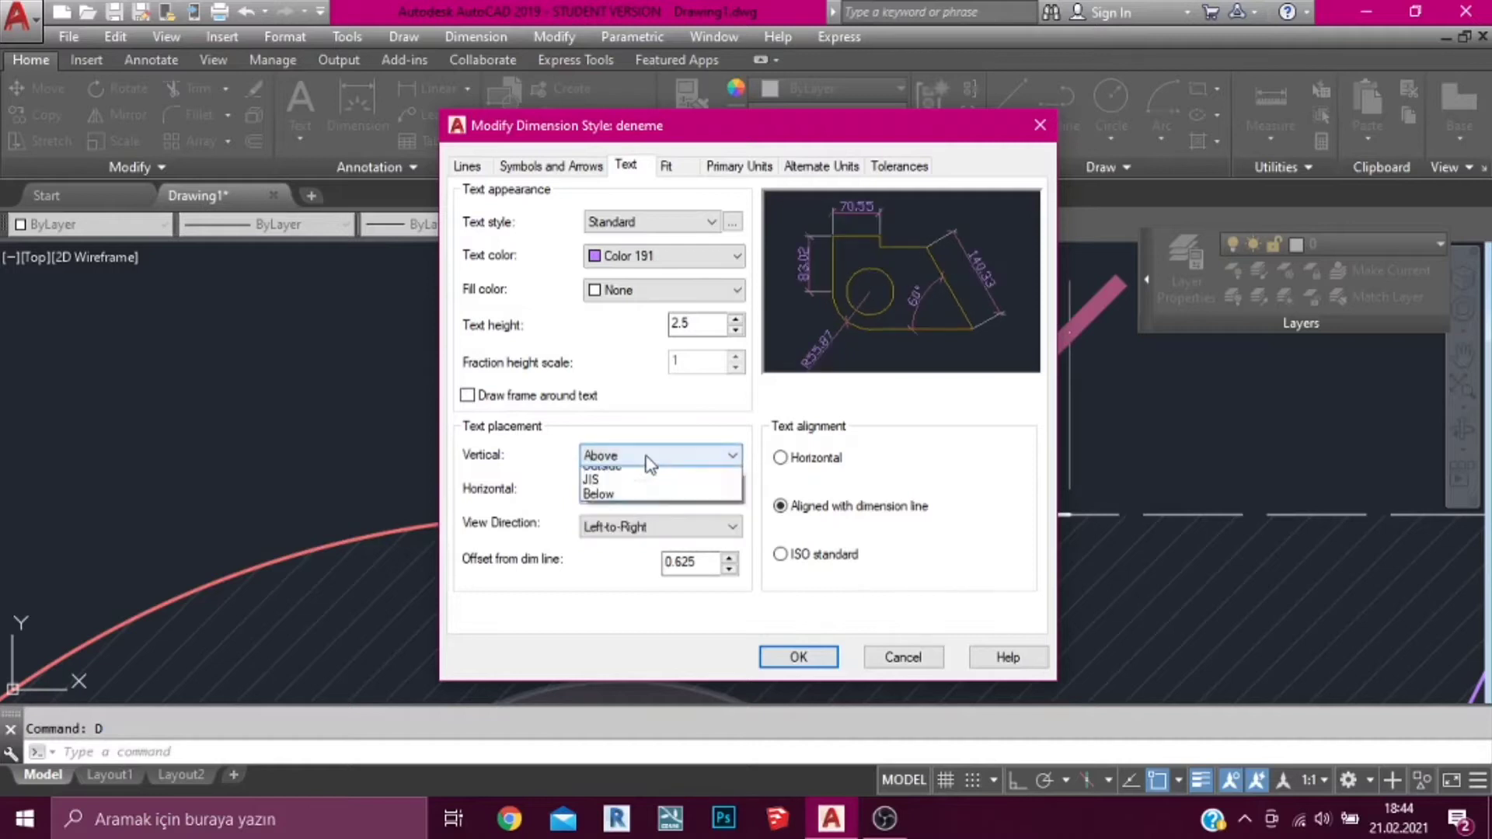
left_click(628, 476)
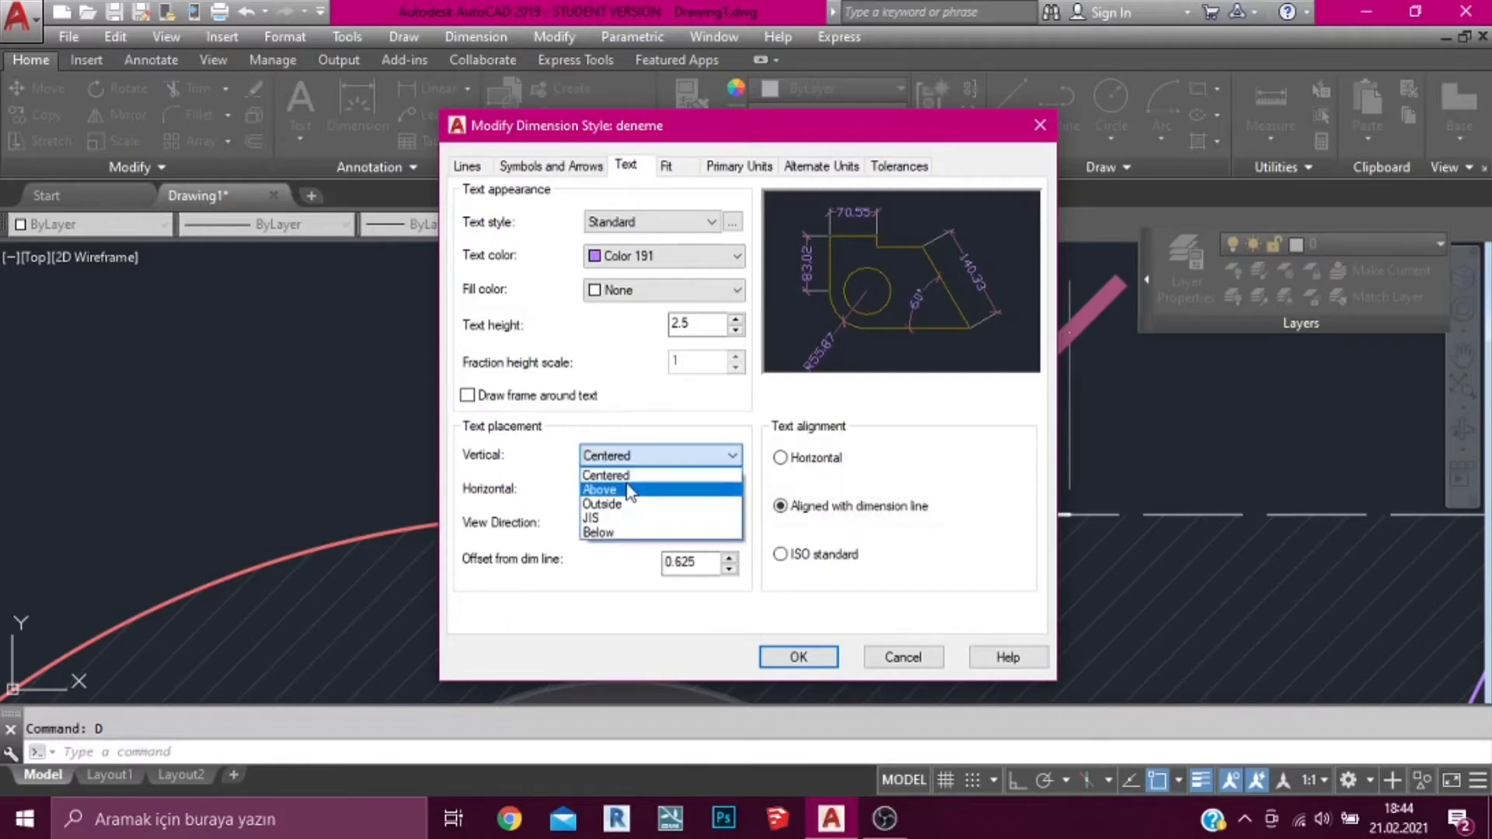
left_click(631, 489)
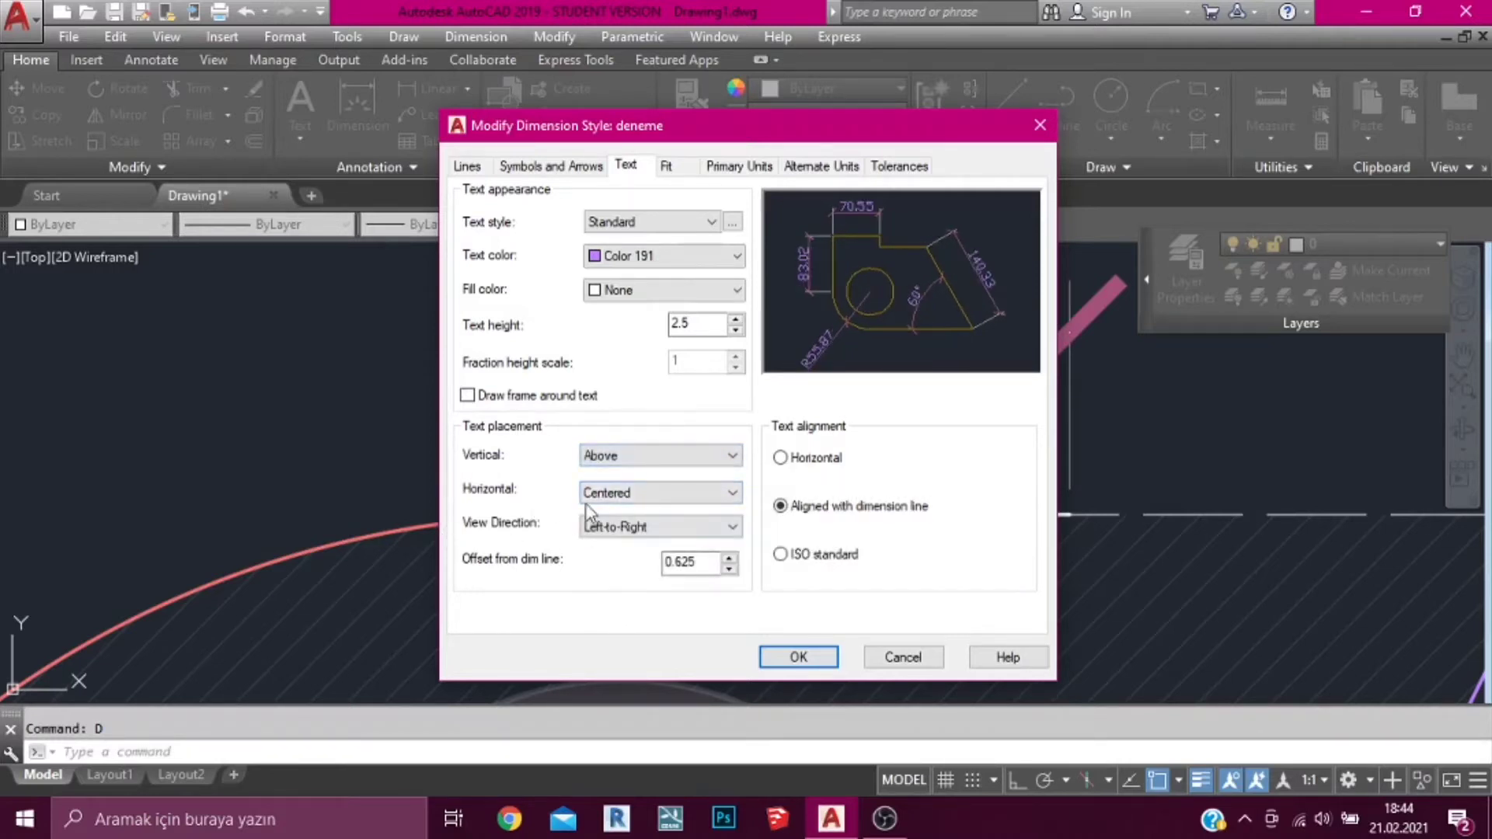
Try the horizontal text placement options at and over the extension lines
left_click(648, 493)
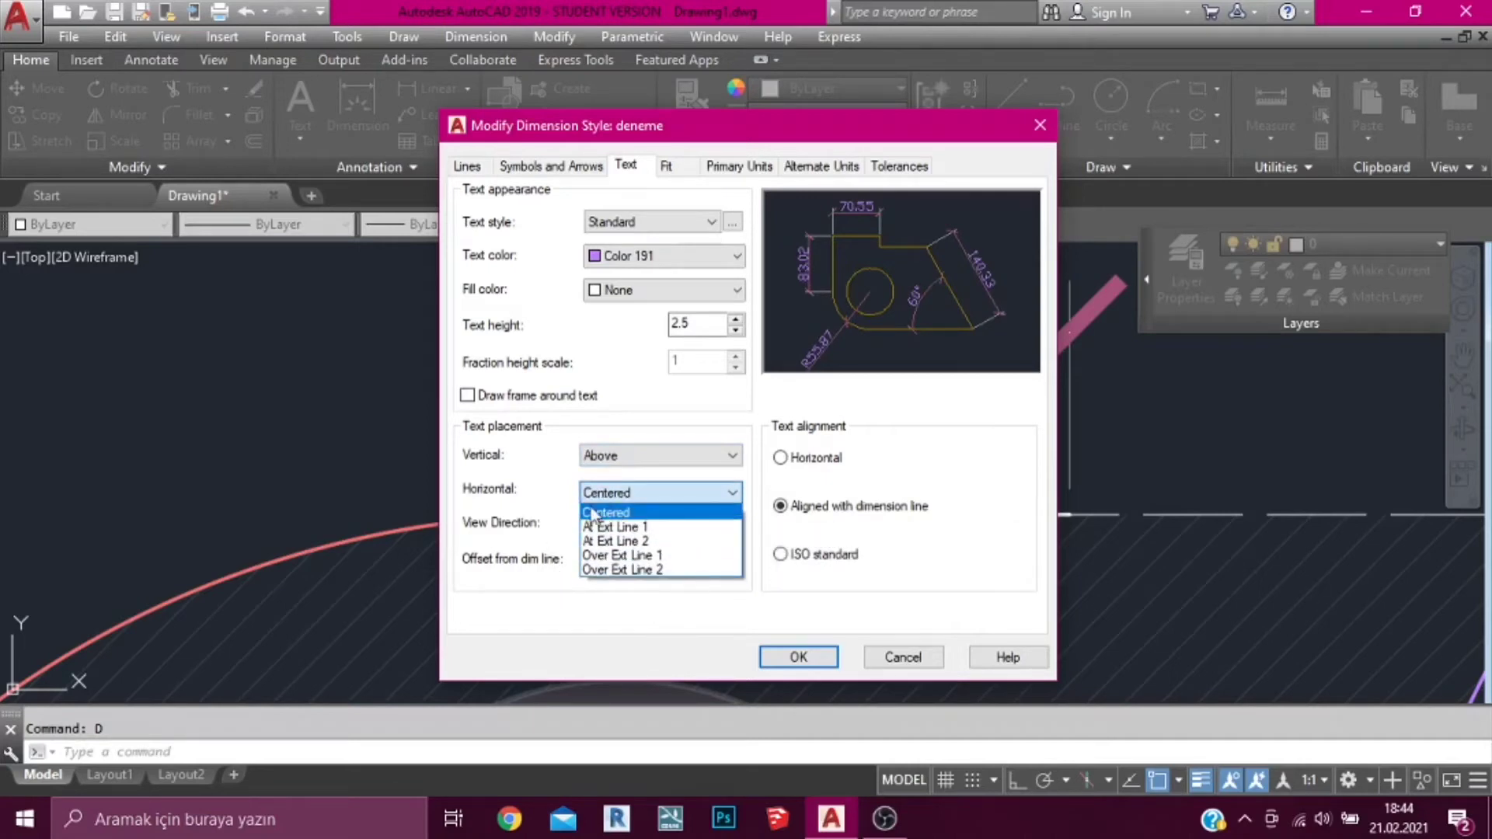
left_click(647, 530)
left_click(659, 491)
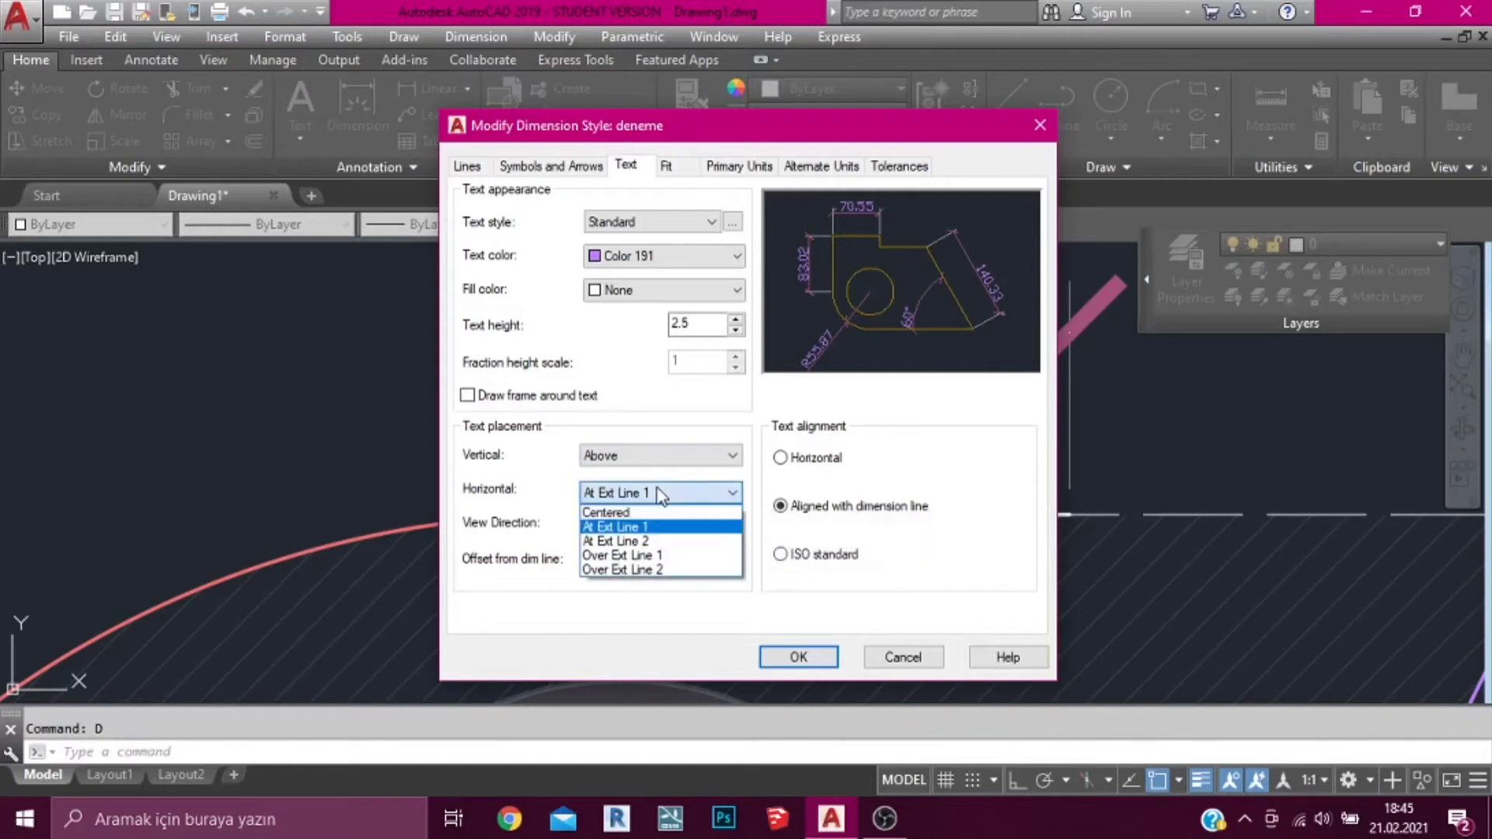
left_click(638, 542)
left_click(660, 492)
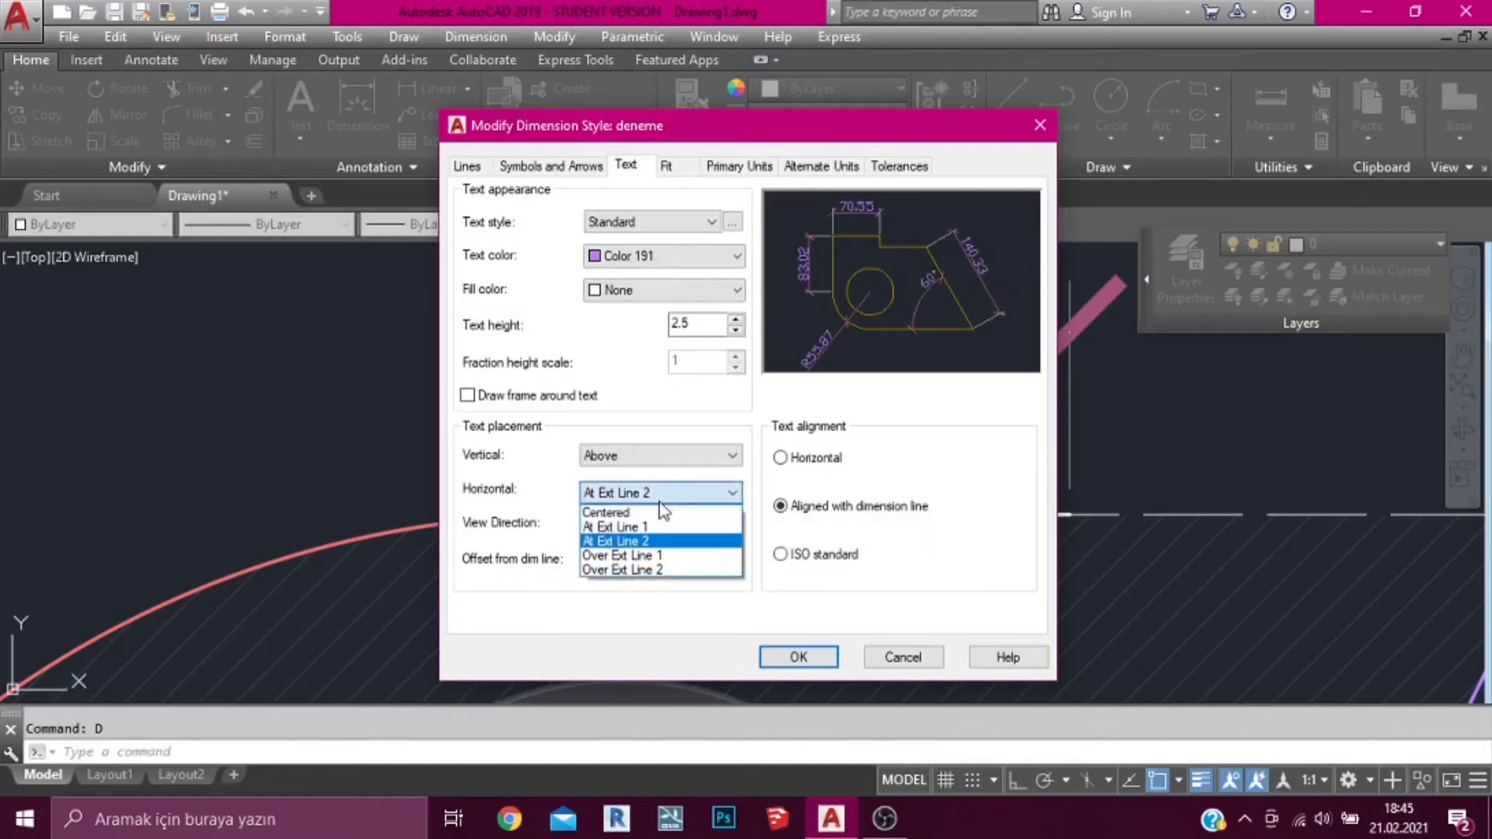
left_click(641, 555)
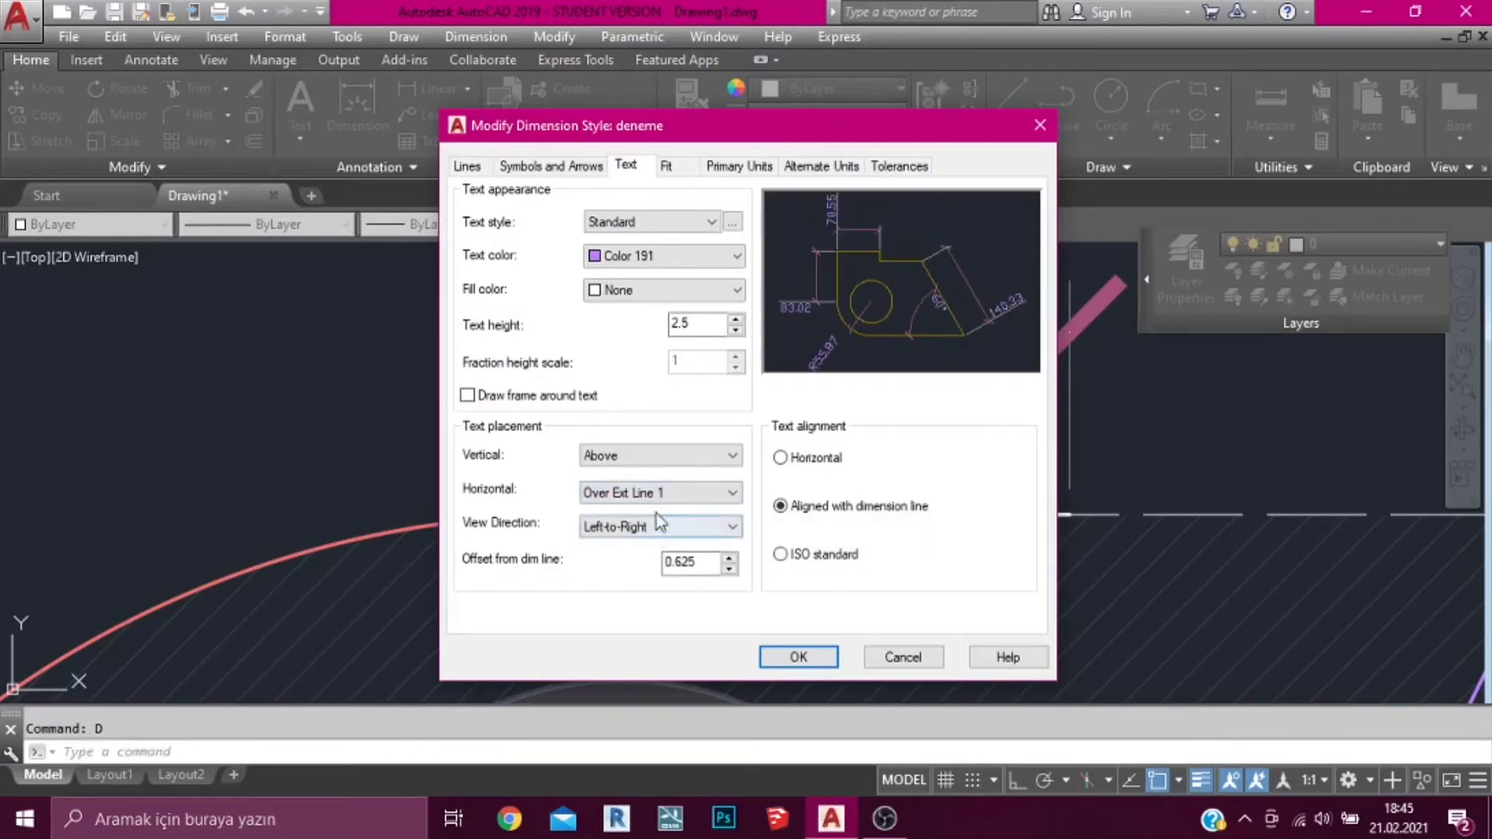
left_click(646, 497)
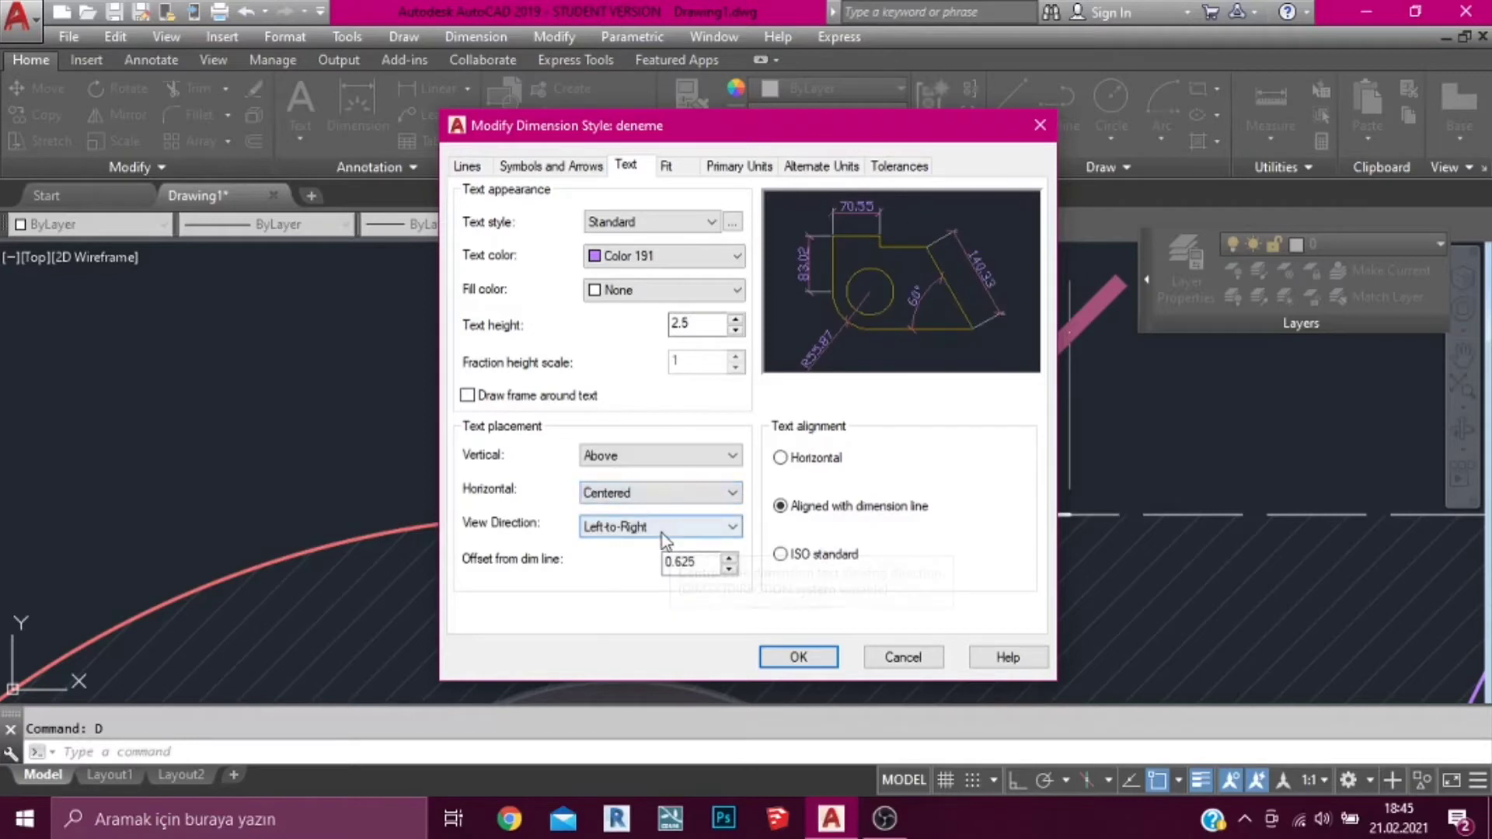
Keep text view direction Left-to-Right after trying Right-to-Left
left_click(662, 530)
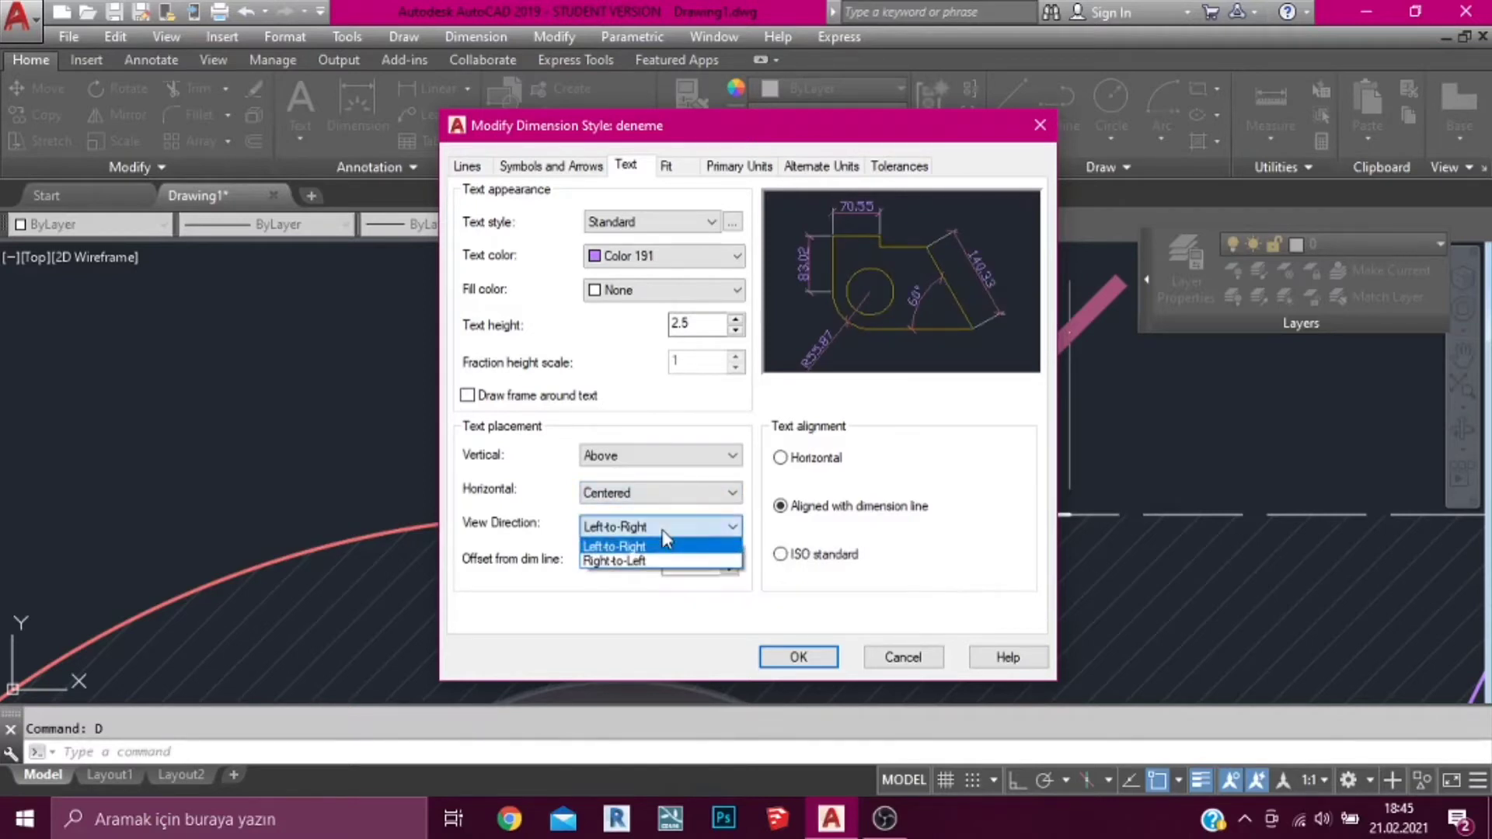
left_click(626, 563)
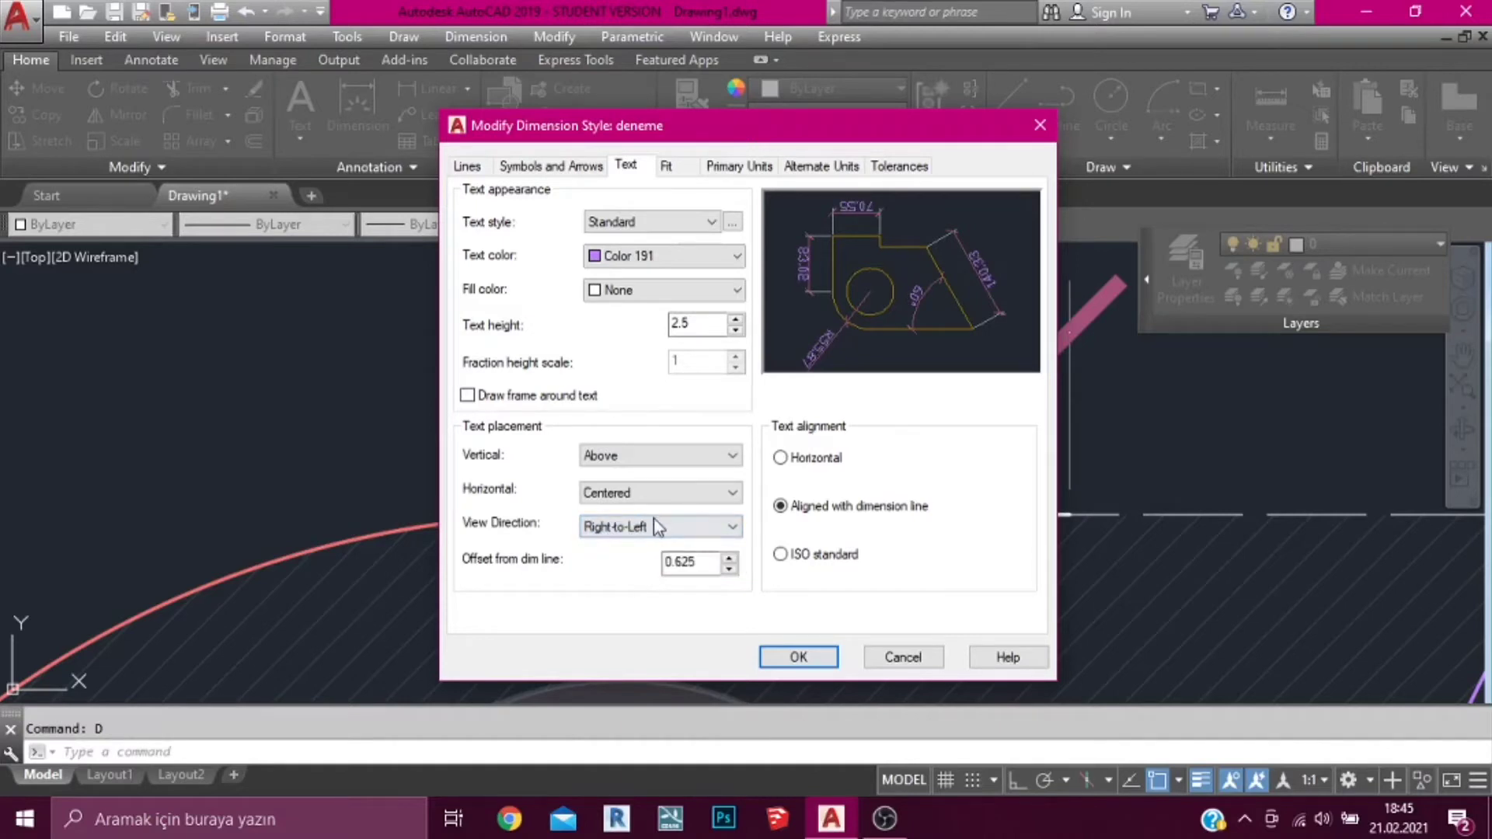
left_click(655, 527)
left_click(616, 546)
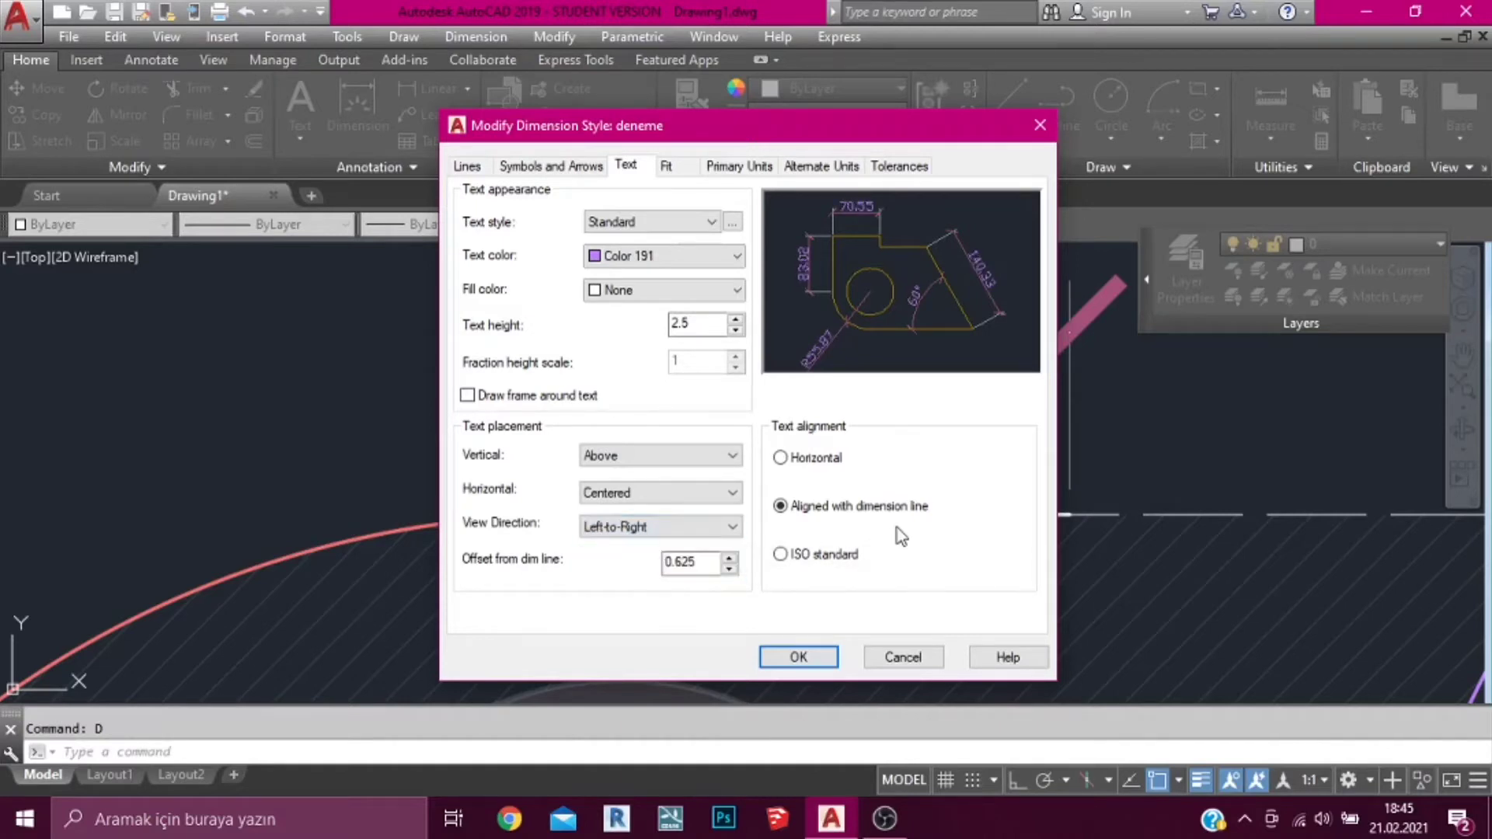
On Fit, choose best fit for text and arrows and check the overall scale of 5
left_click(673, 172)
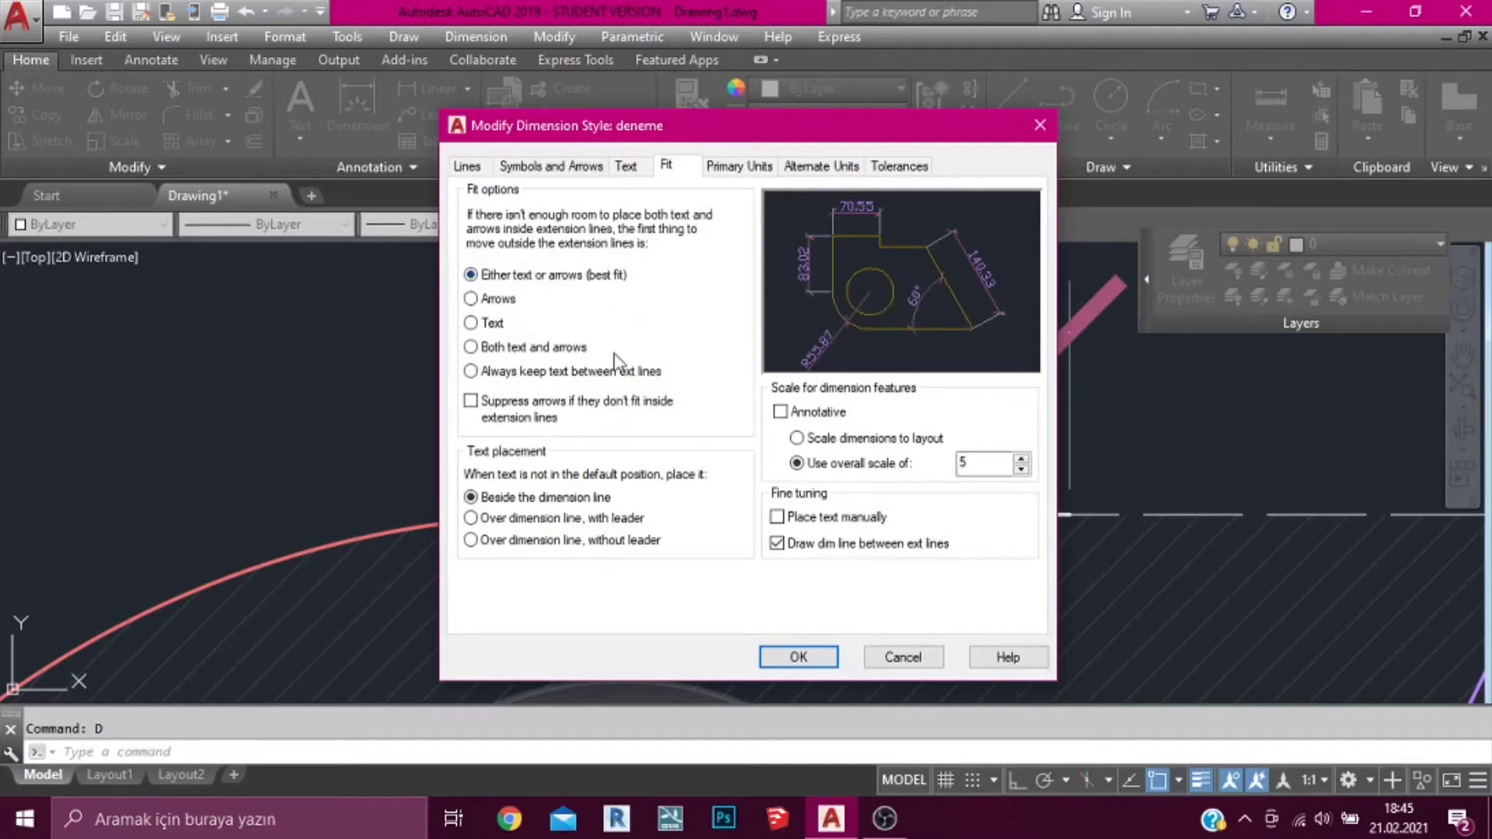
left_click(494, 323)
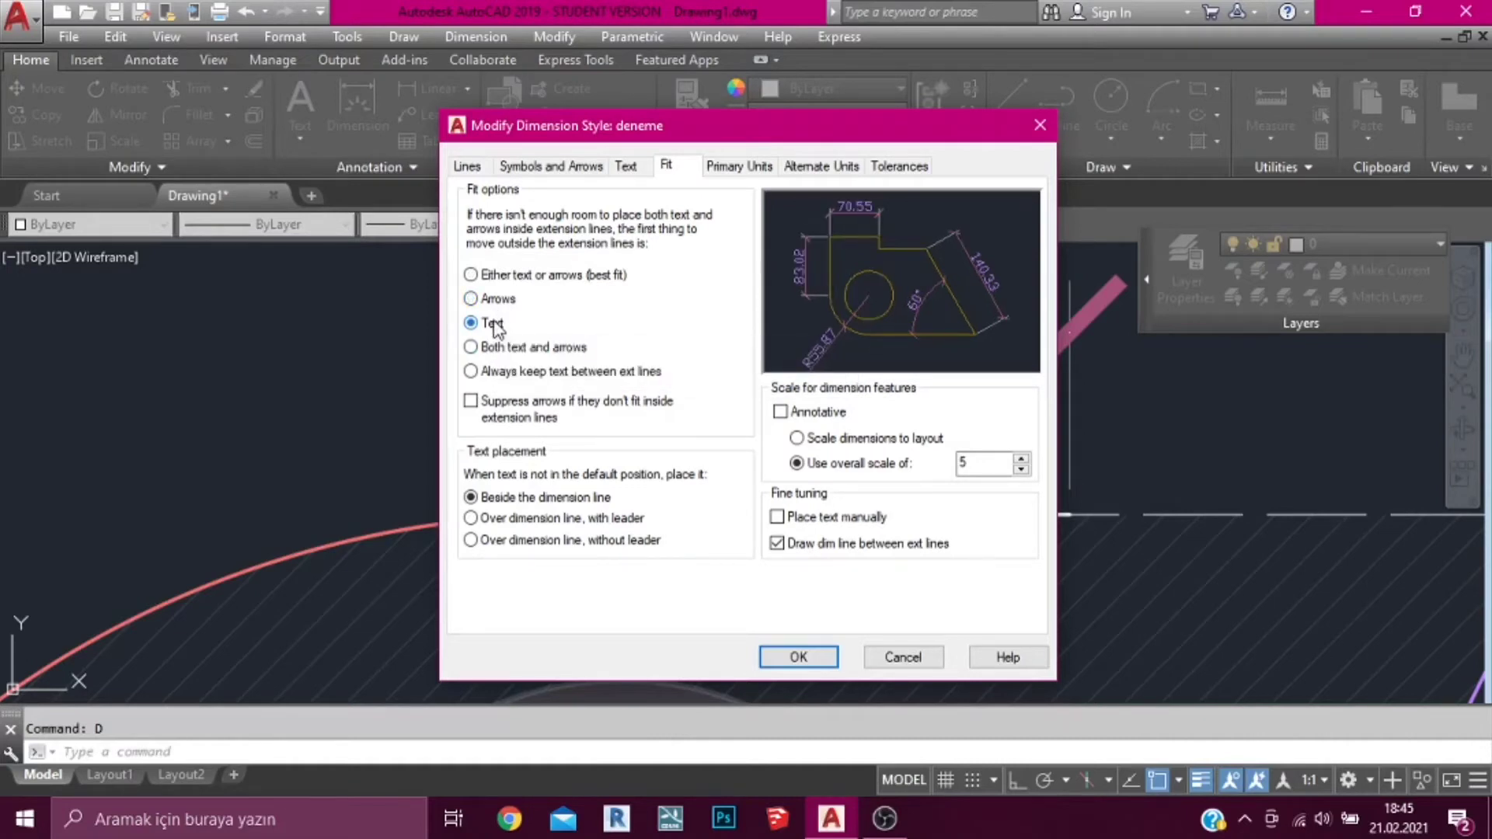
left_click(500, 277)
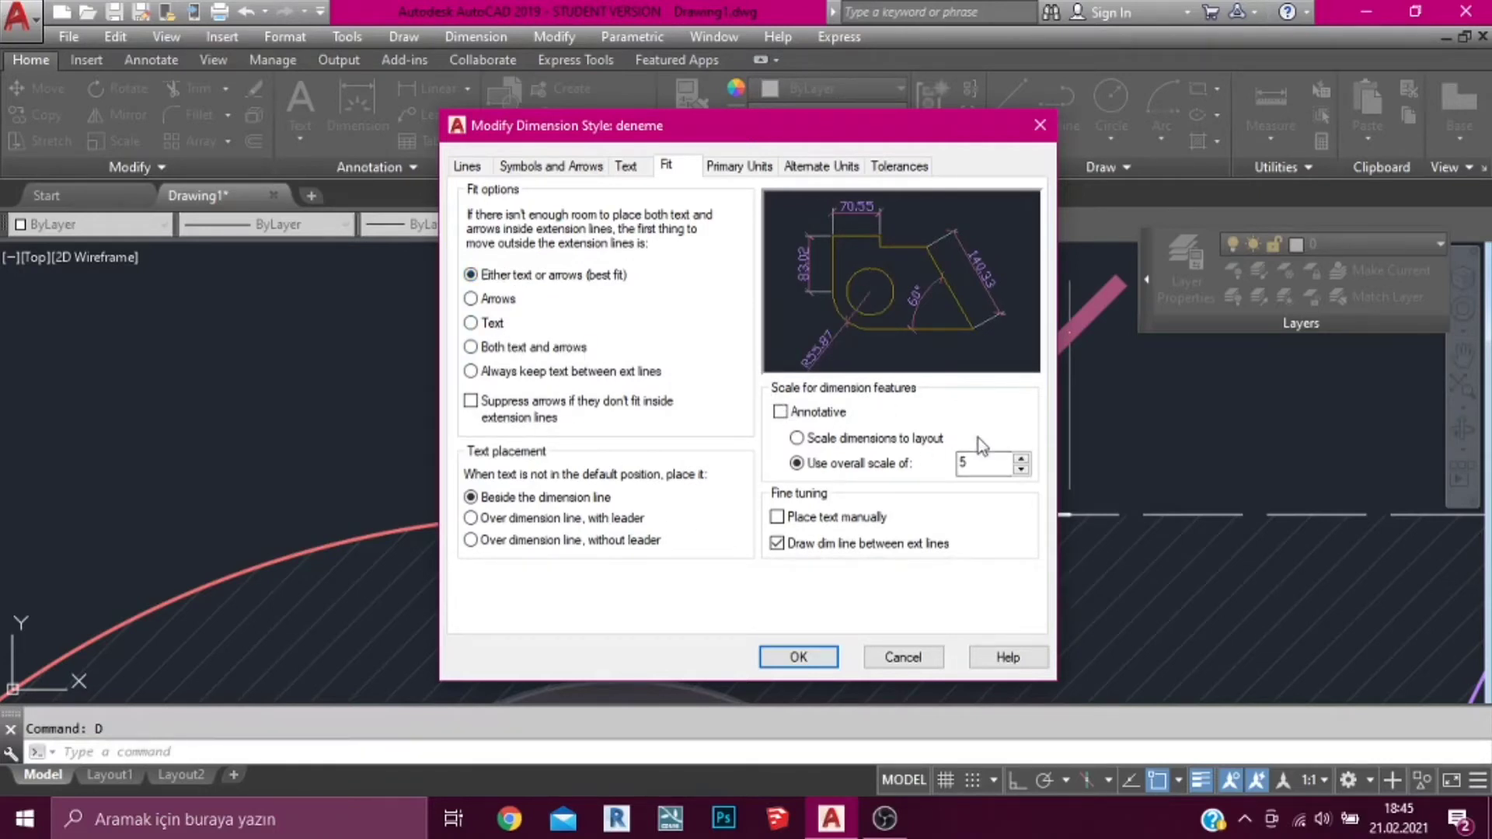
left_click_drag(983, 466, 951, 467)
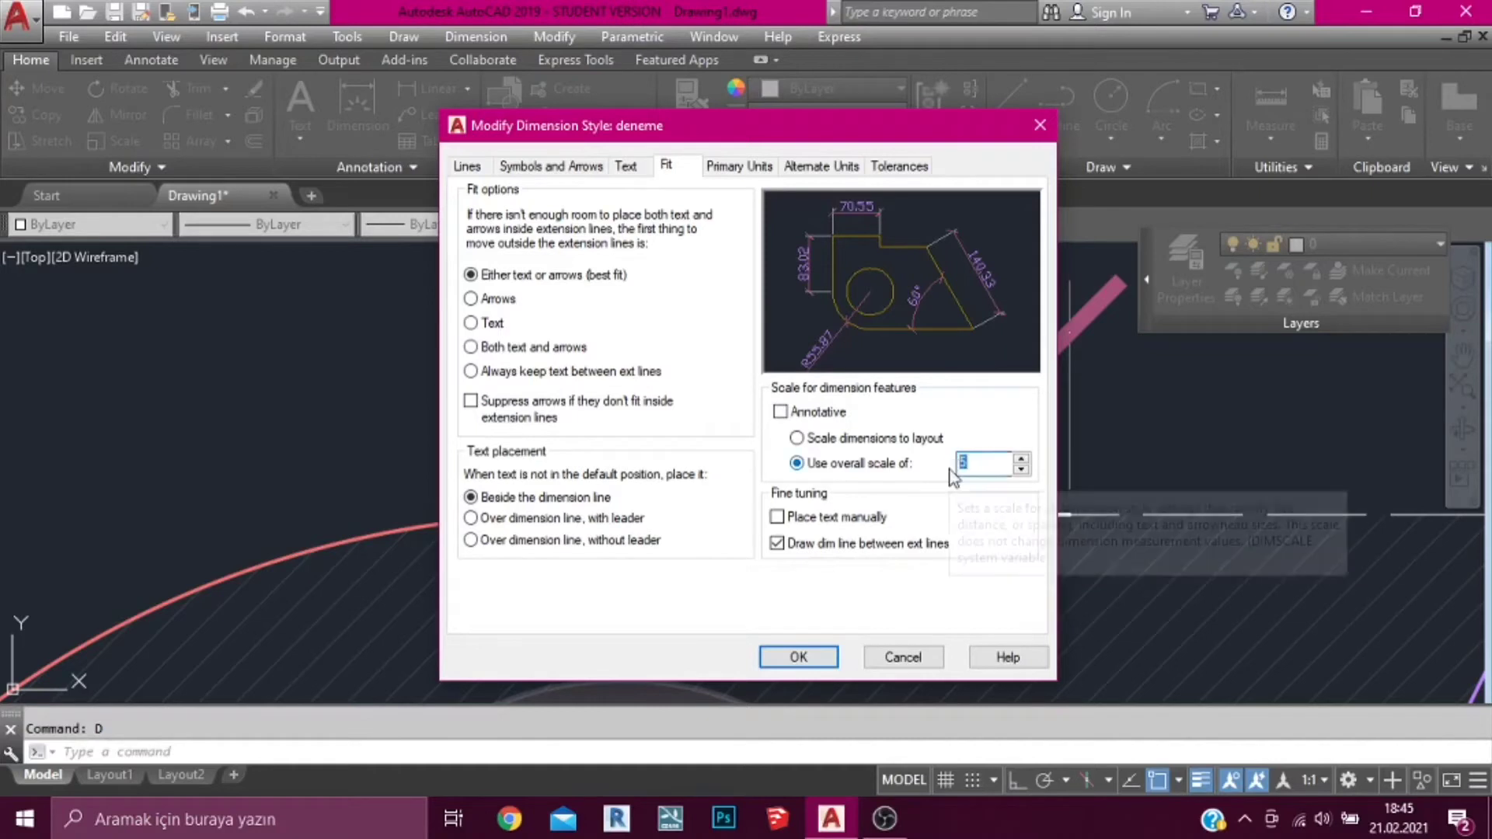
Review the Lines, Symbols and Arrows, Text and Fit settings of deneme again
left_click(628, 167)
left_click(556, 169)
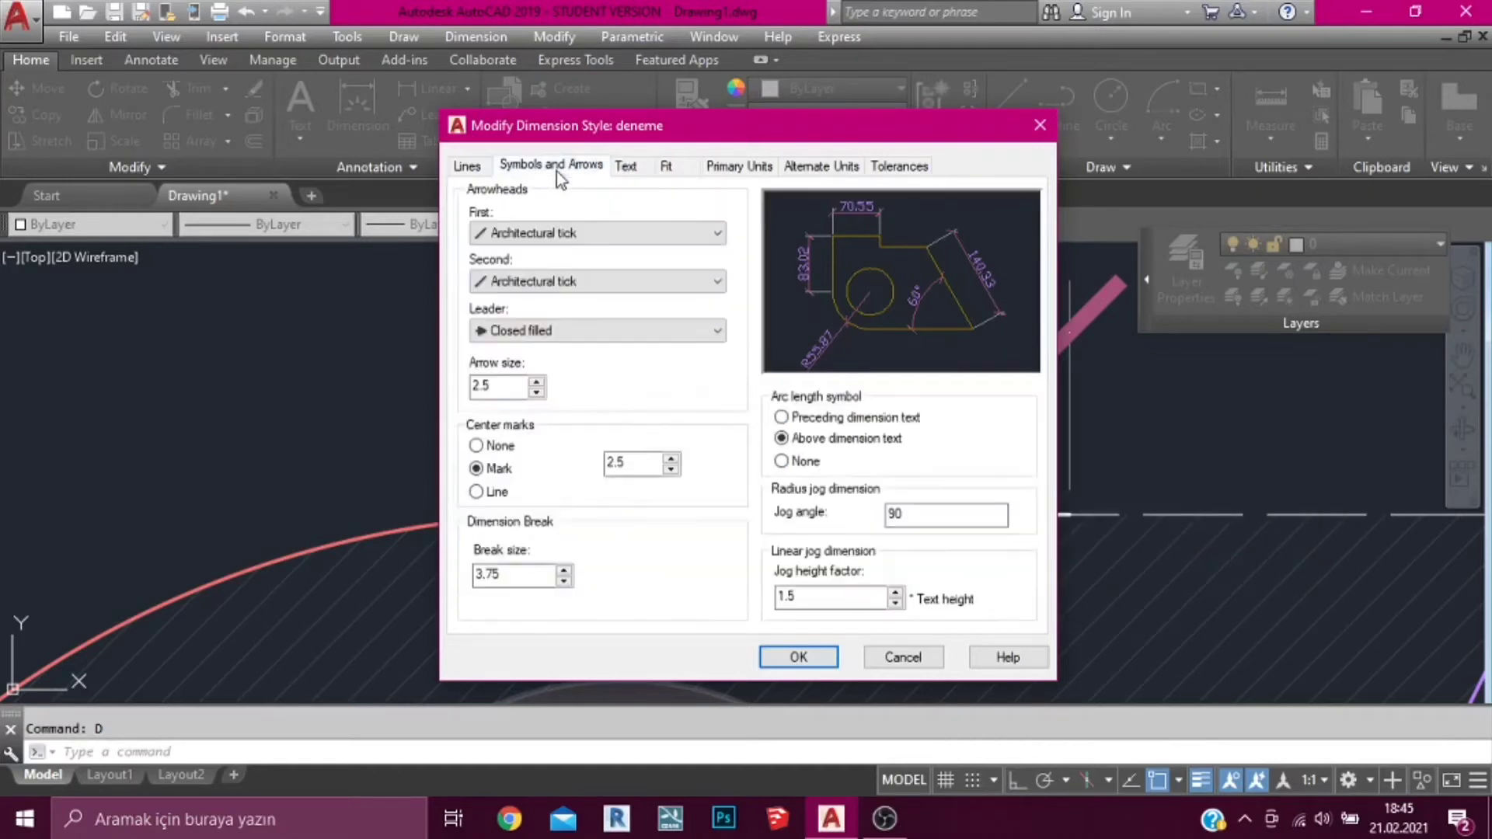
left_click(480, 168)
left_click(673, 170)
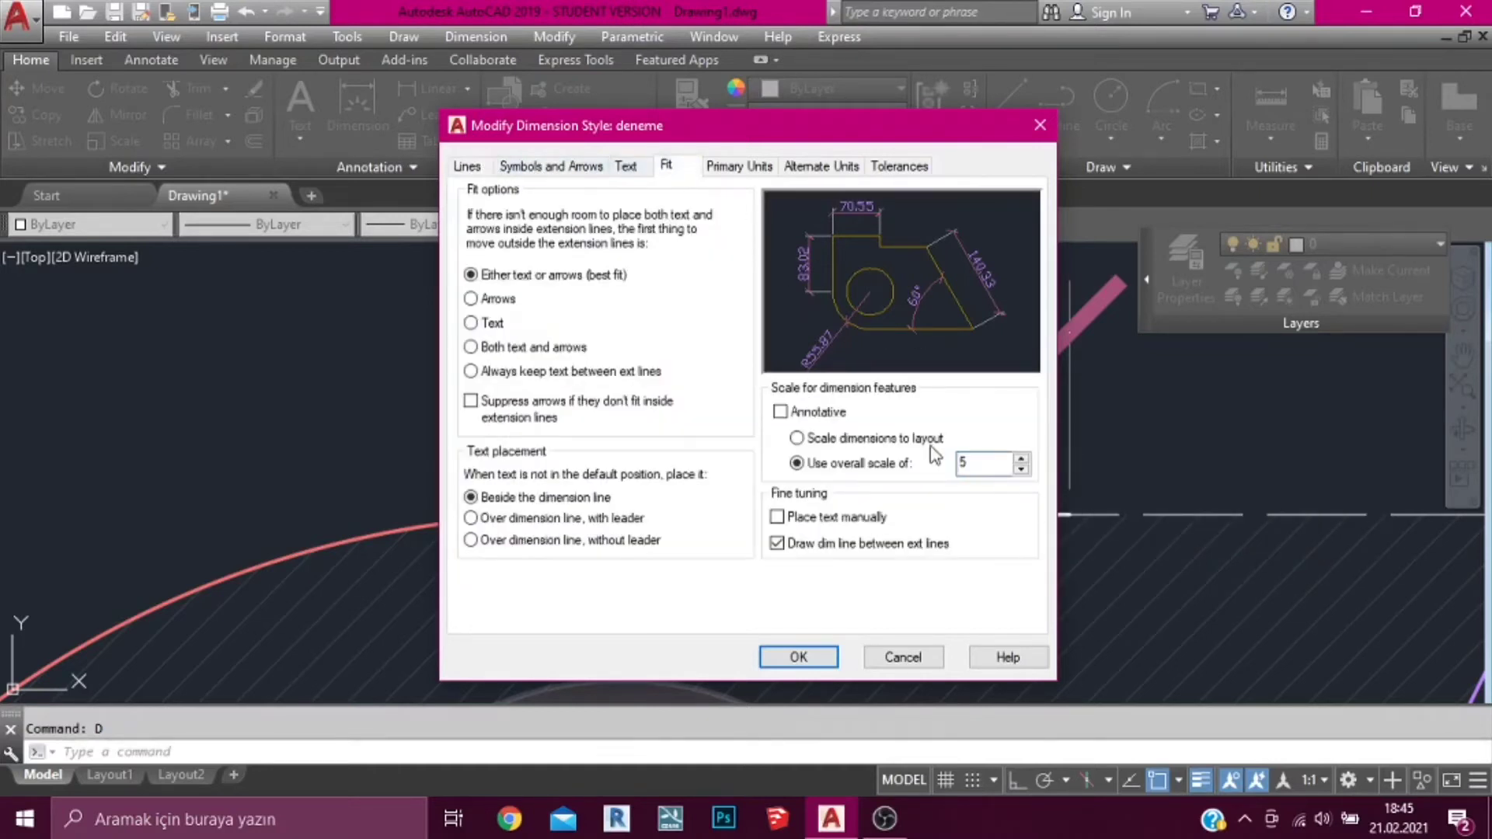
left_click(544, 165)
left_click(622, 167)
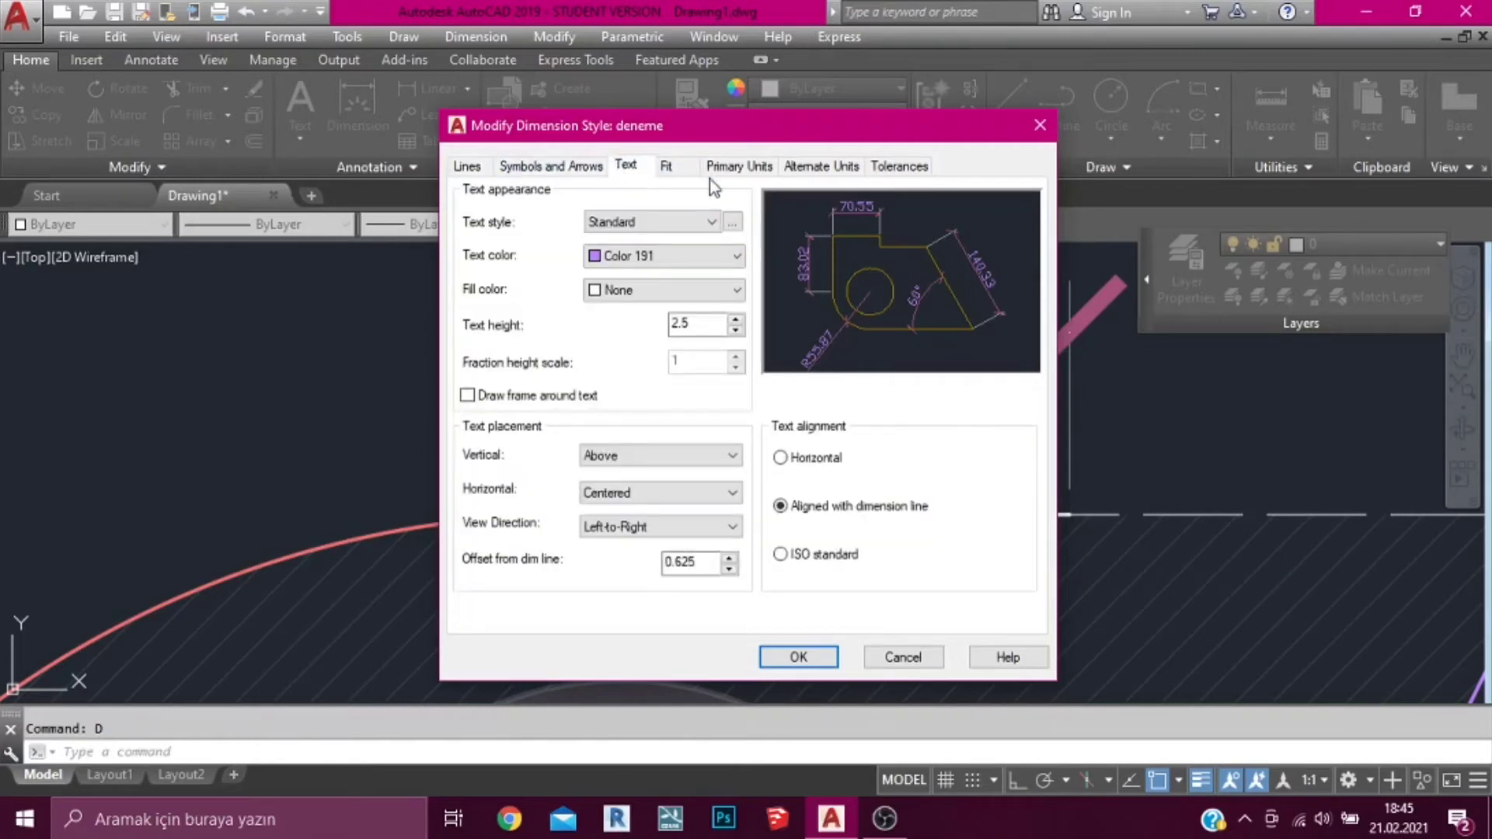
left_click(667, 167)
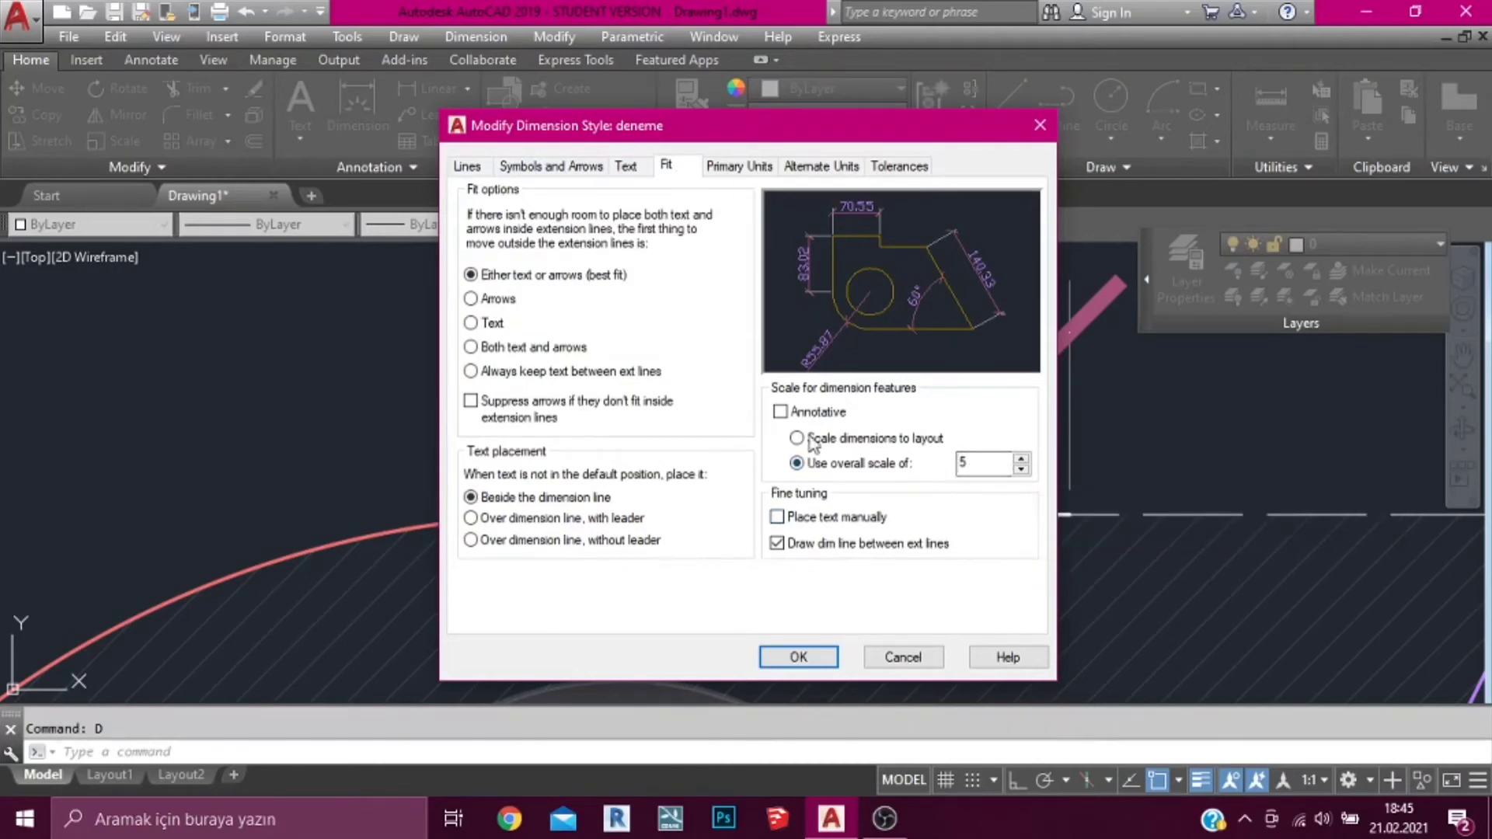
left_click(742, 167)
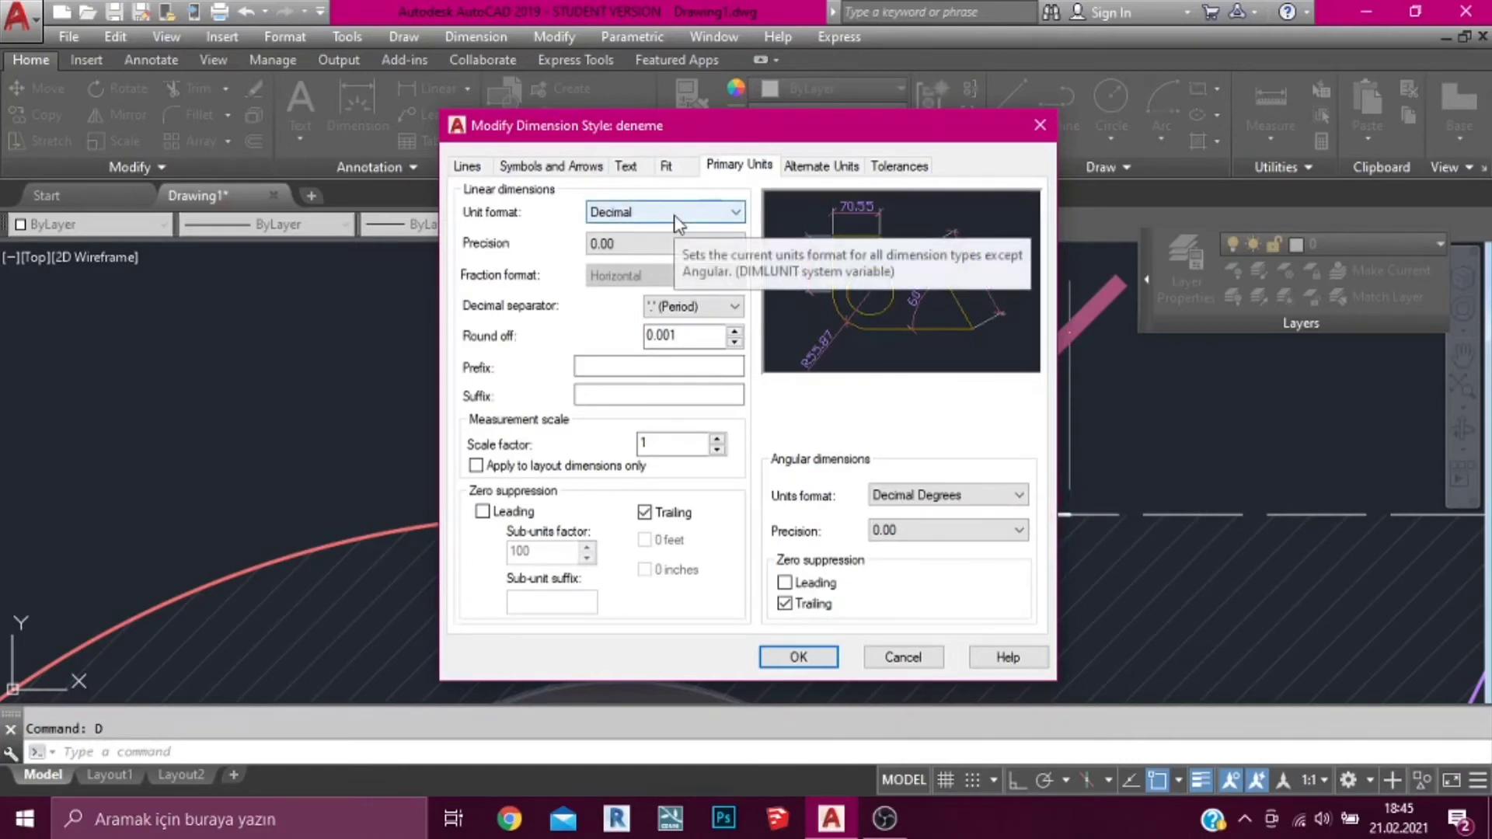
Set linear and angular precision to 0, keeping Decimal format and Period separator
left_click(652, 217)
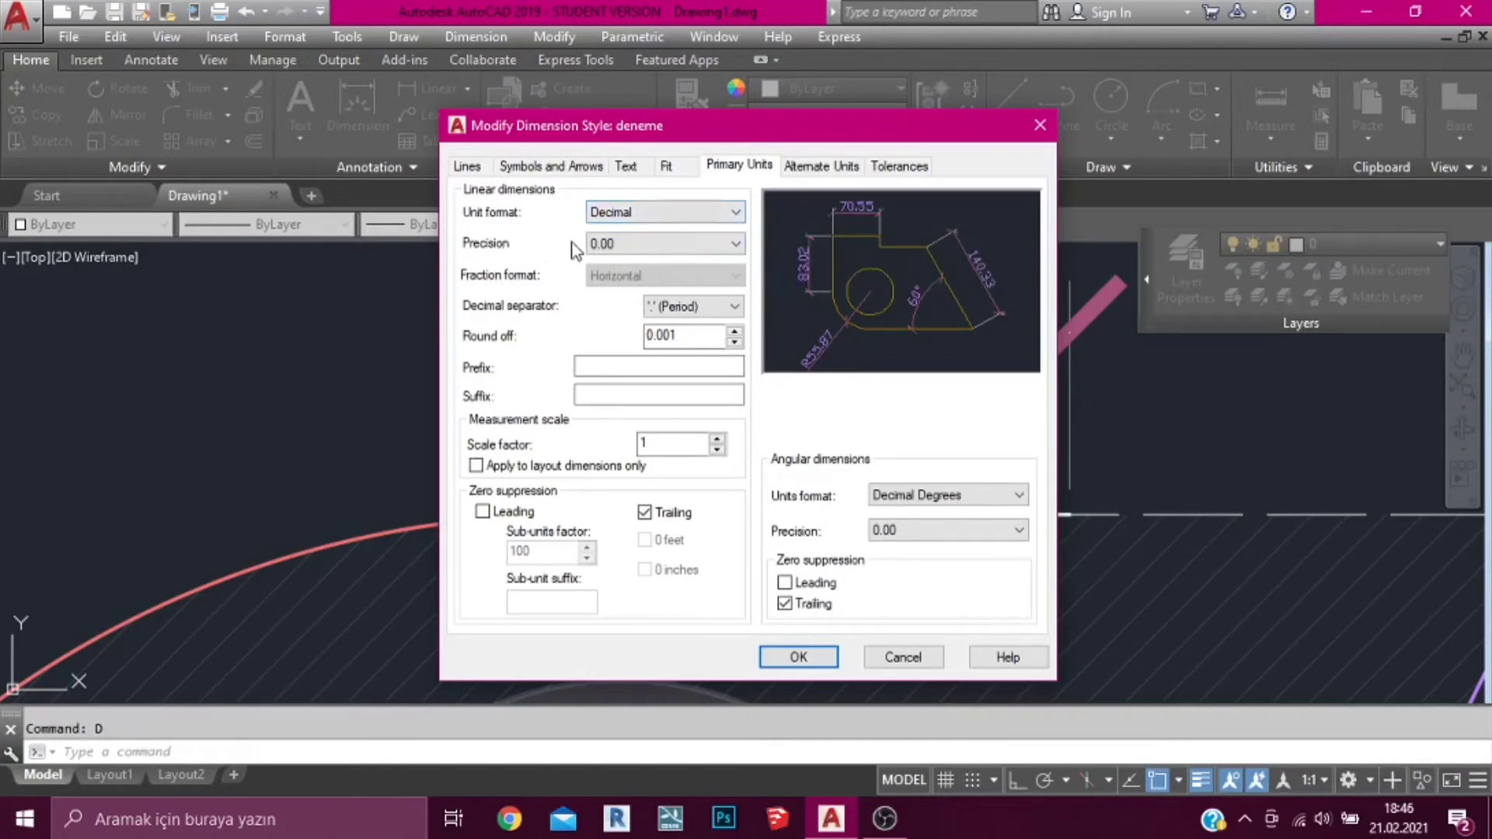
left_click(655, 245)
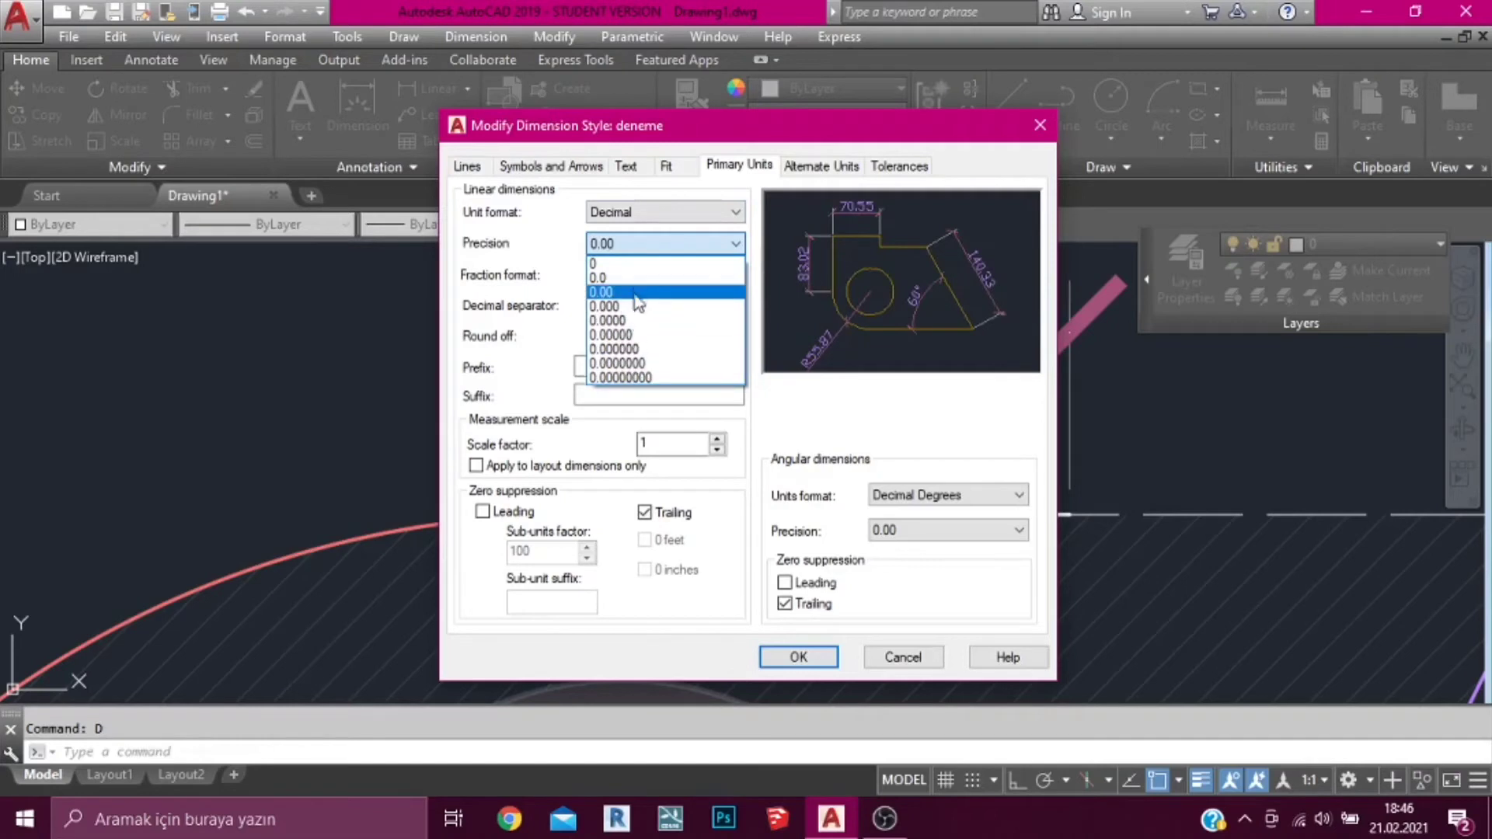
left_click(615, 266)
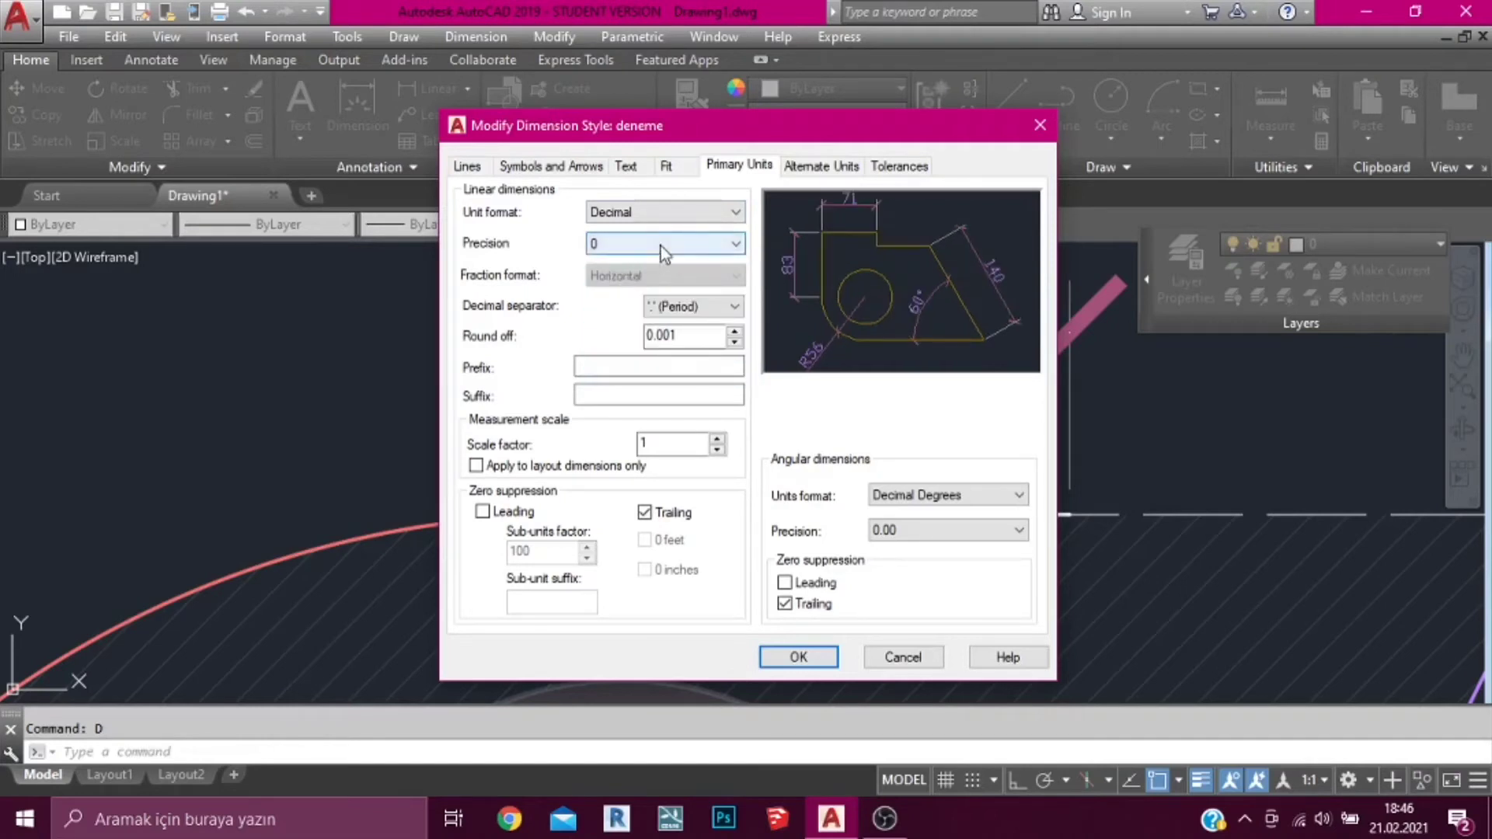
left_click(660, 246)
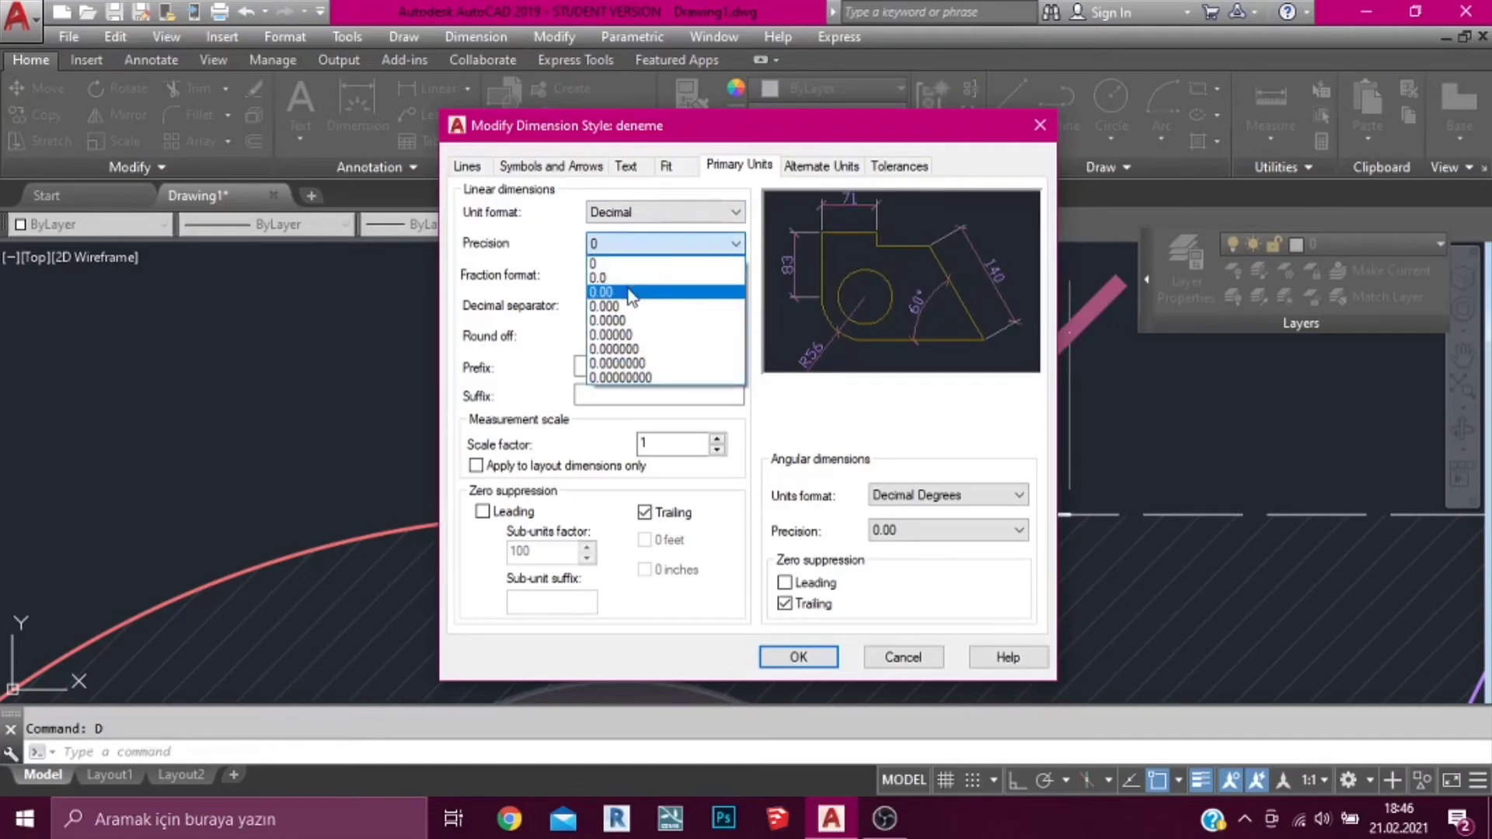
left_click(614, 273)
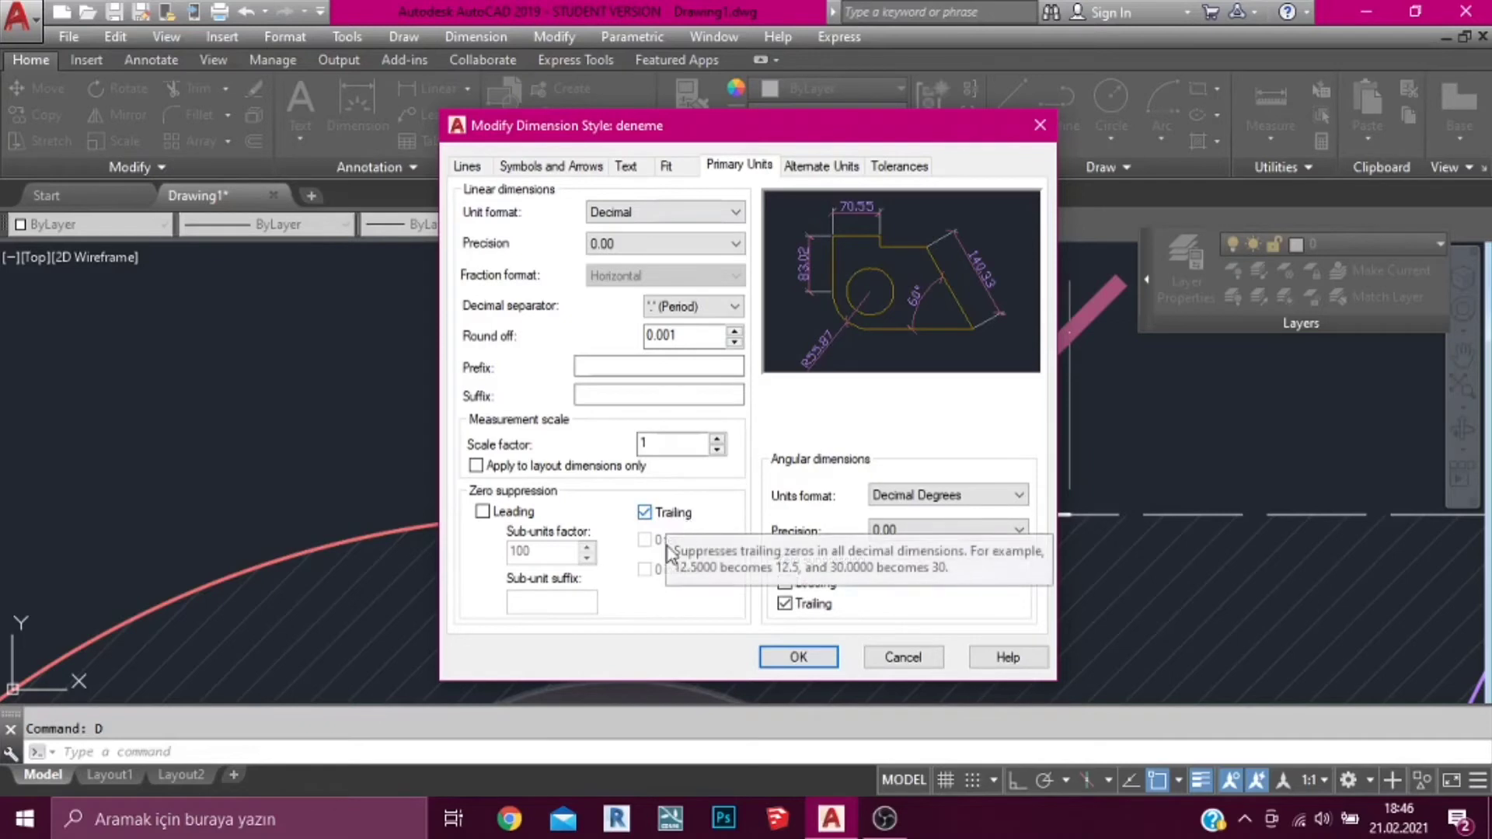
left_click(652, 247)
left_click(650, 260)
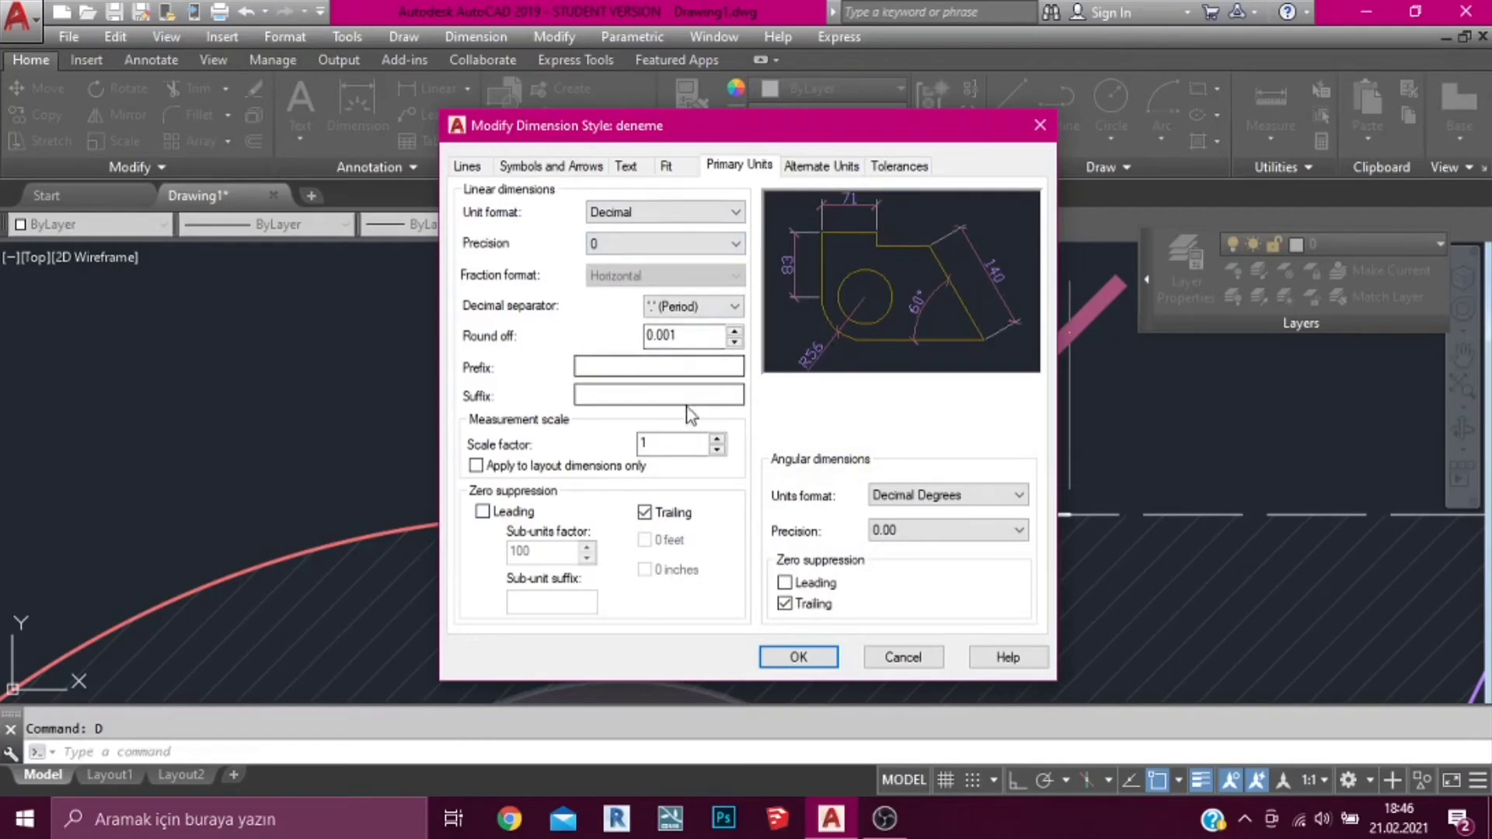
left_click(701, 309)
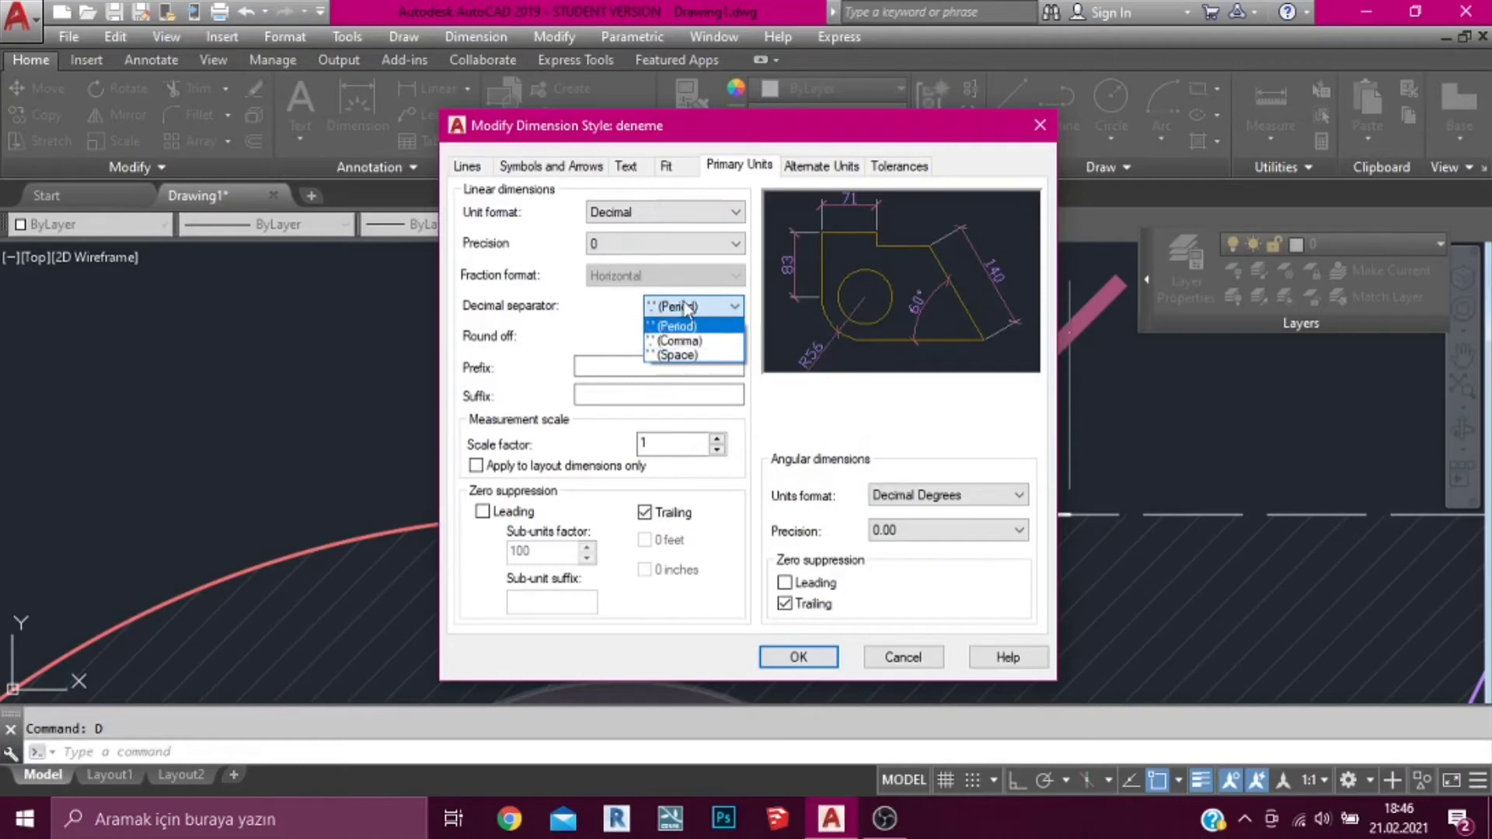
left_click(703, 326)
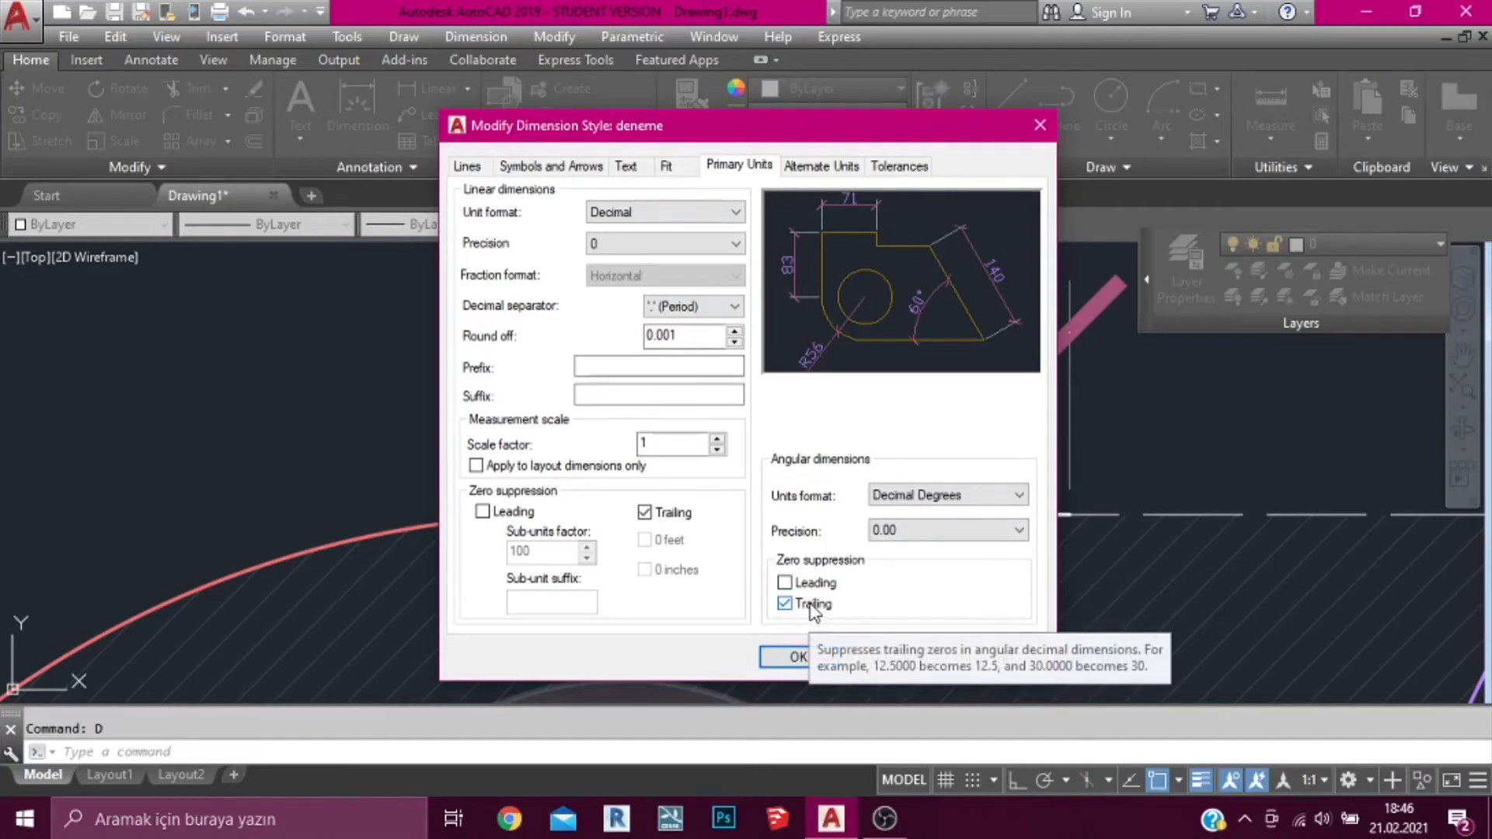
left_click(923, 537)
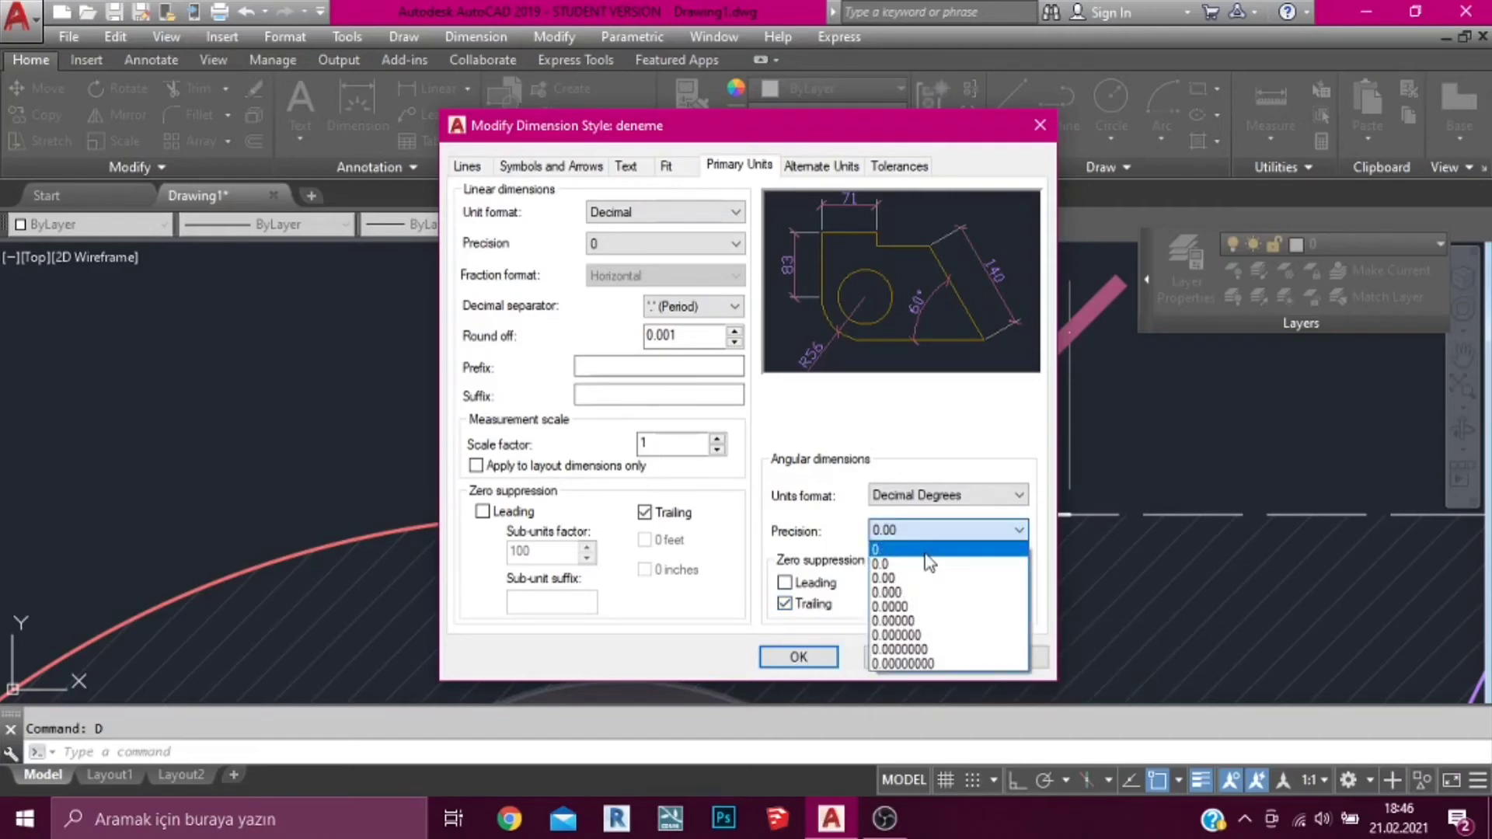
left_click(923, 552)
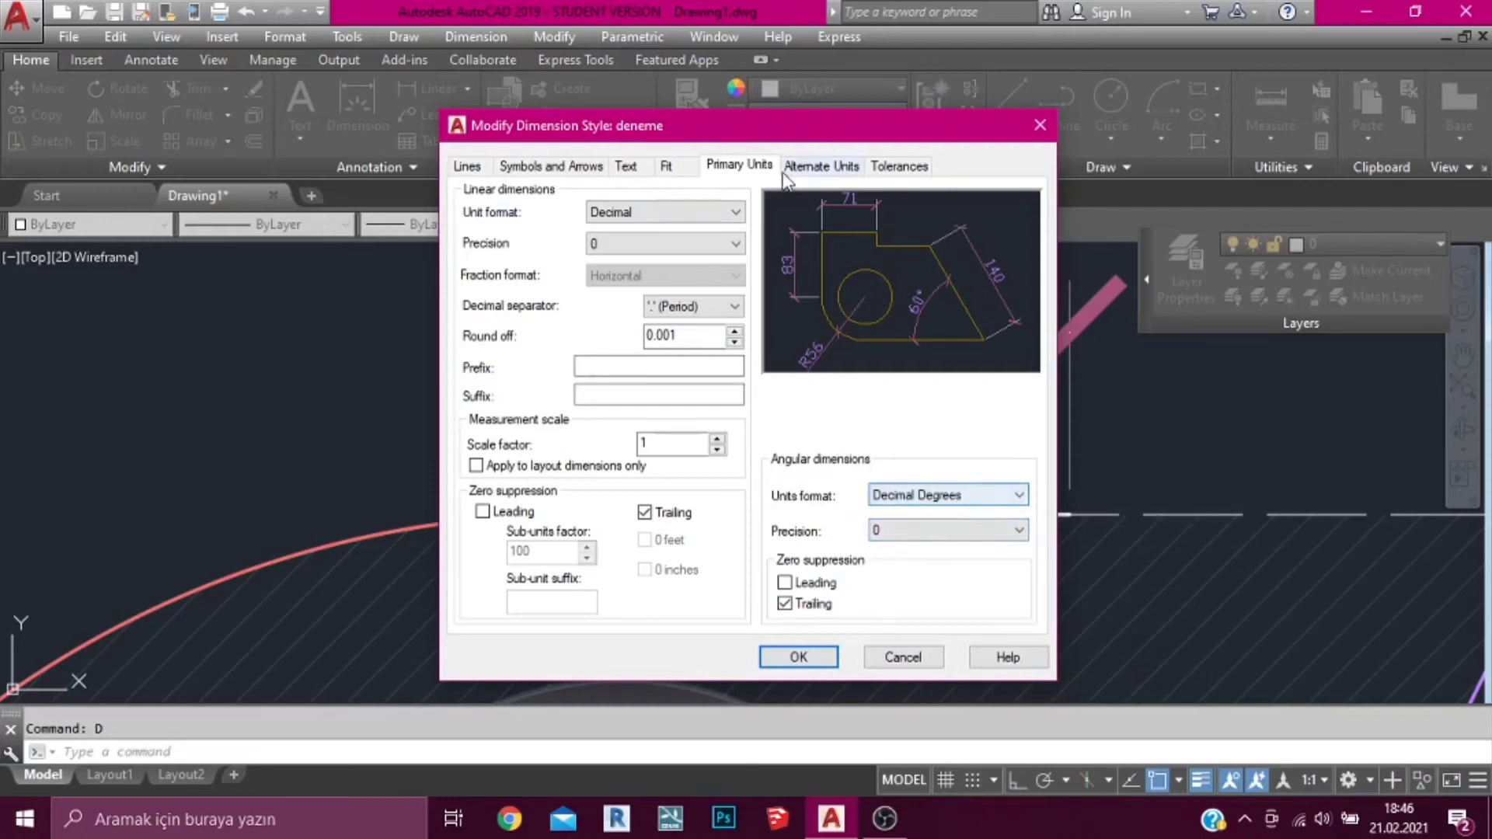
Try alternate units with multiplier 0.07874016, turn them off, and close the style dialogs
left_click(814, 167)
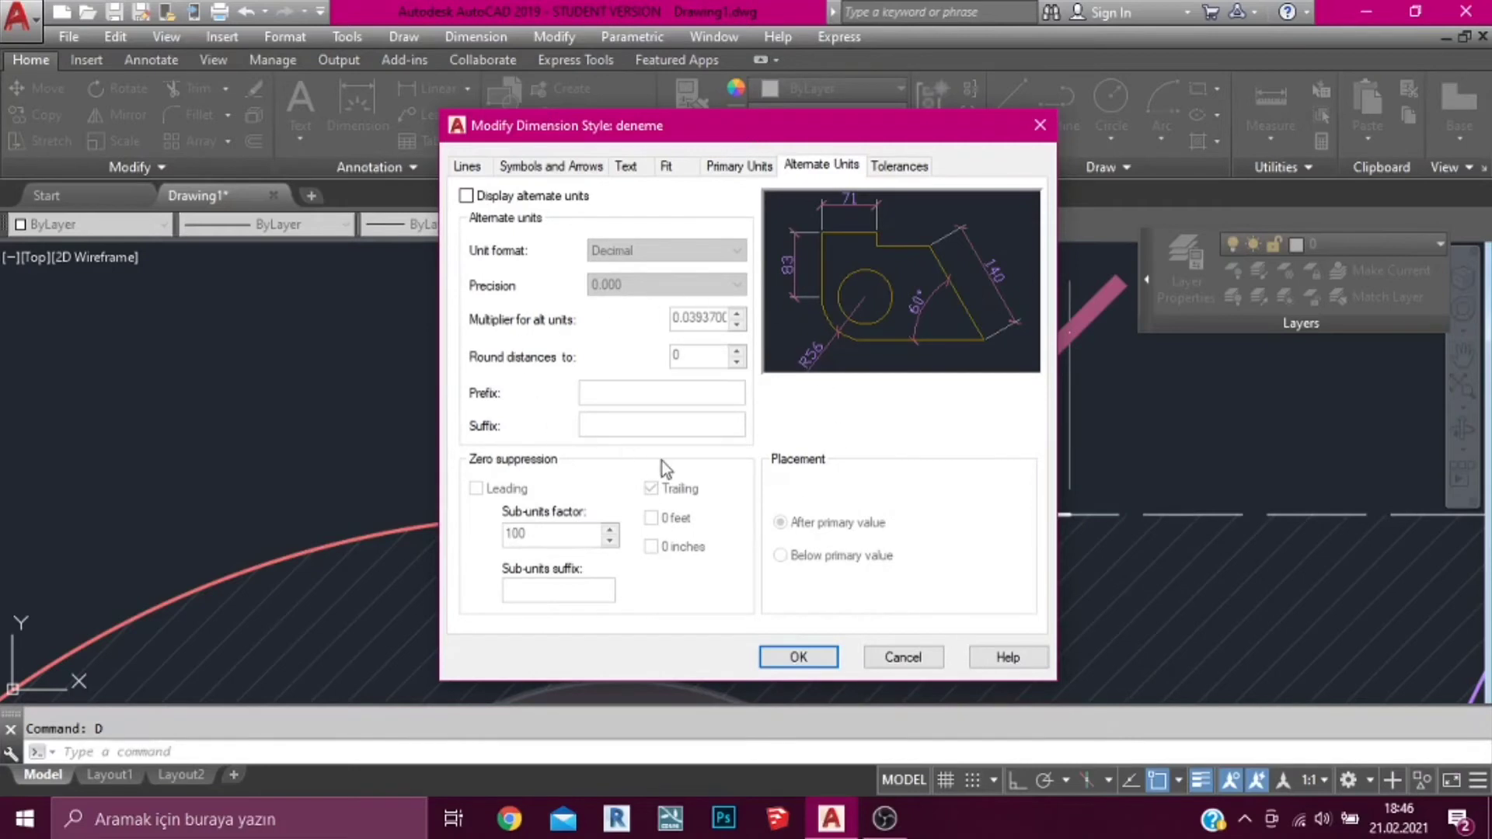
left_click(482, 197)
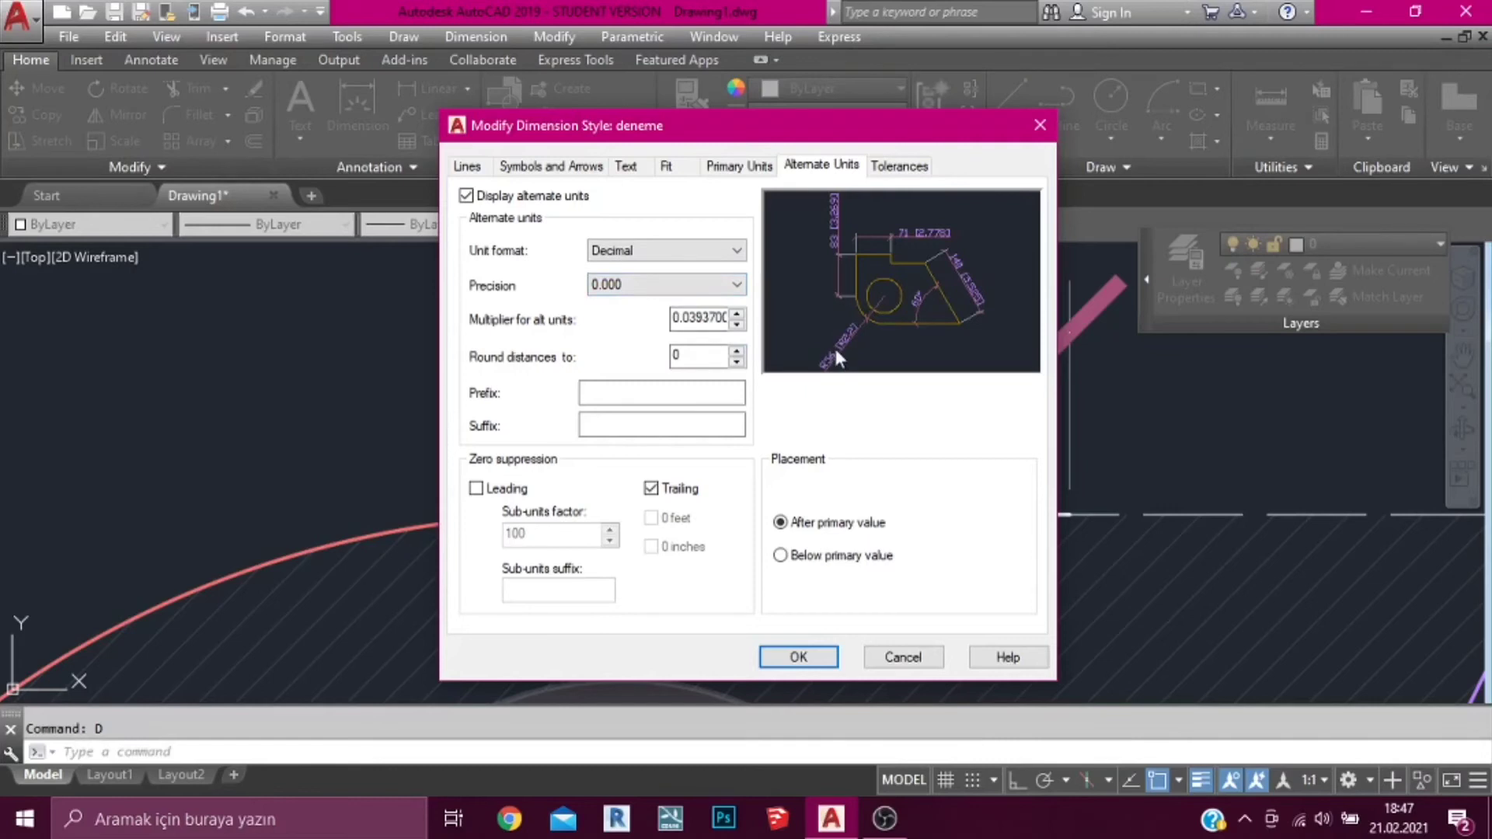
left_click(688, 318)
left_click_drag(673, 317, 688, 317)
left_click(736, 312)
left_click(620, 426)
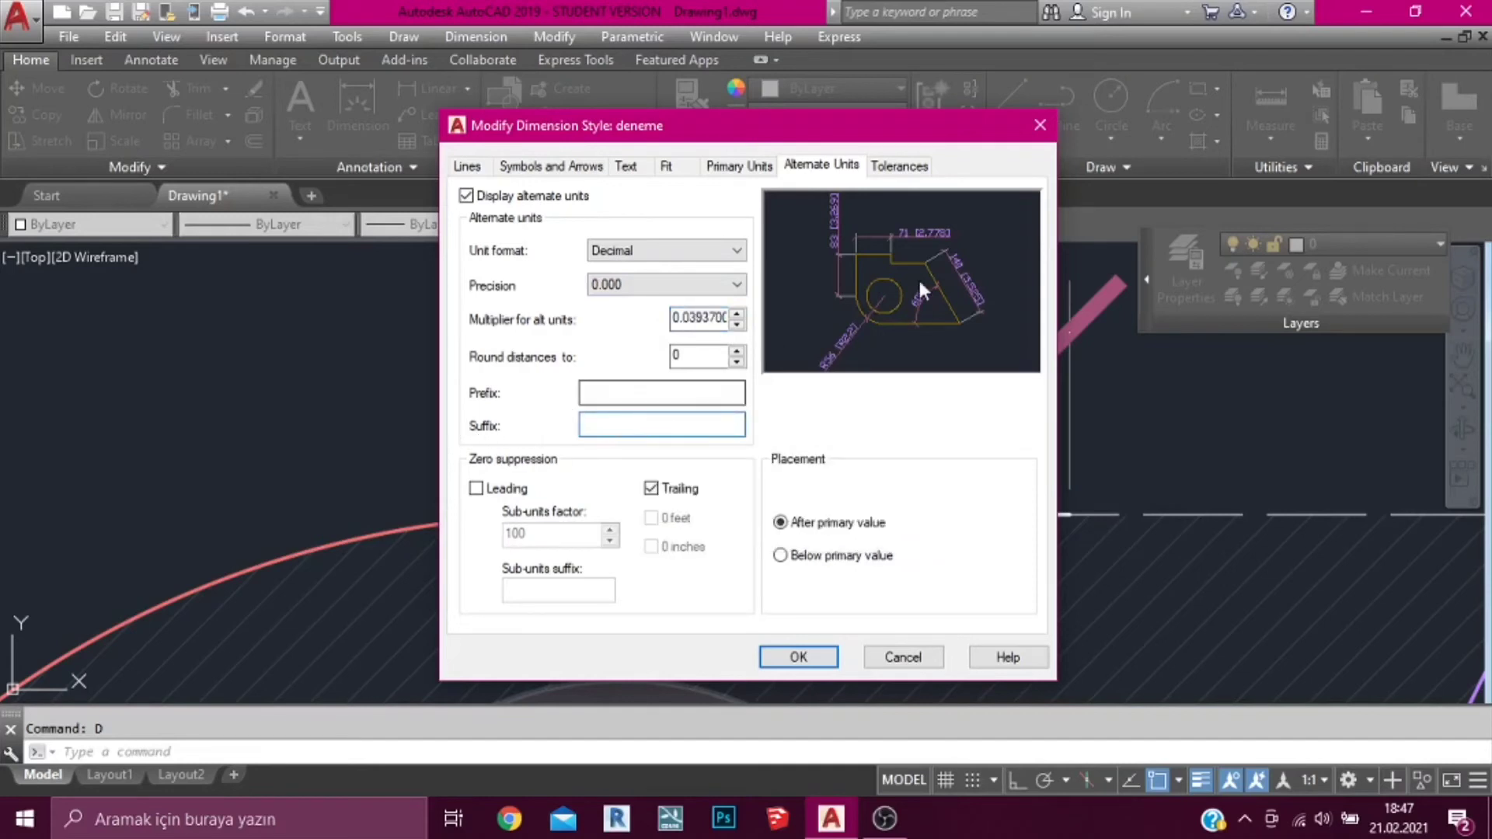
left_click(467, 197)
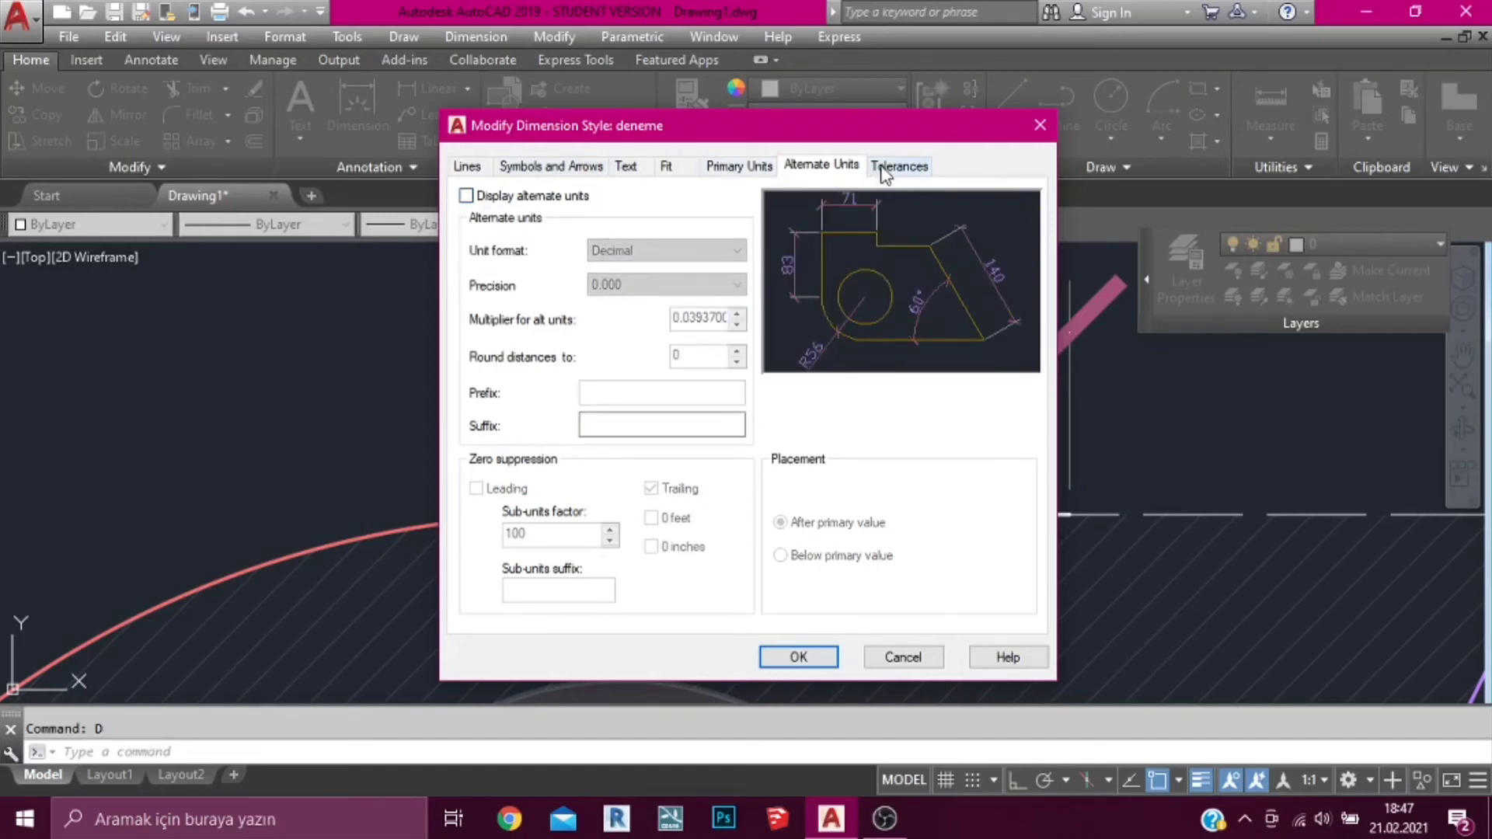
left_click(783, 662)
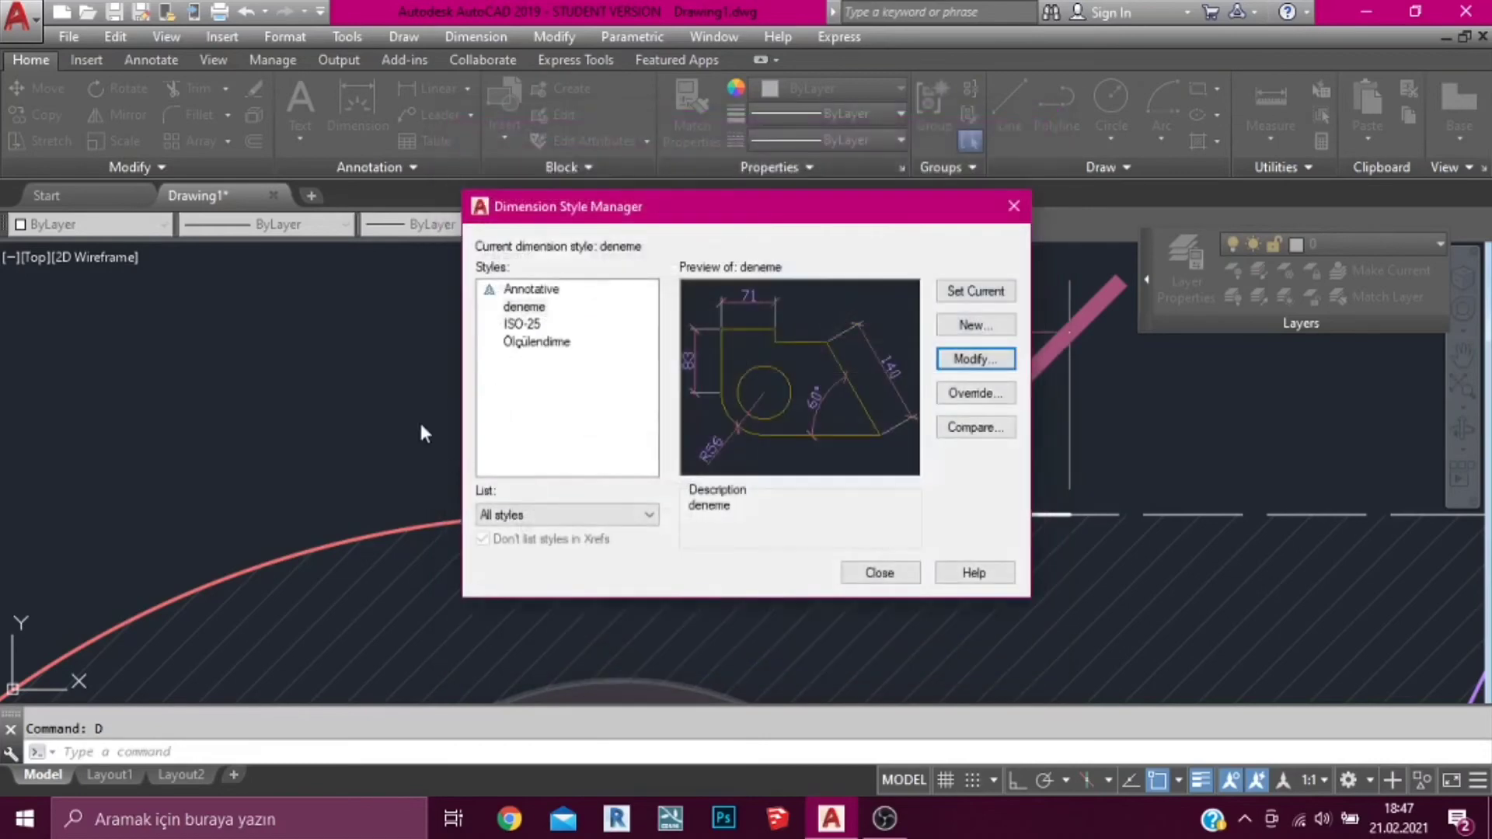
left_click(879, 573)
Add a 268 aligned dimension along the slanted edge of the part
scroll(590, 431, "down", 2)
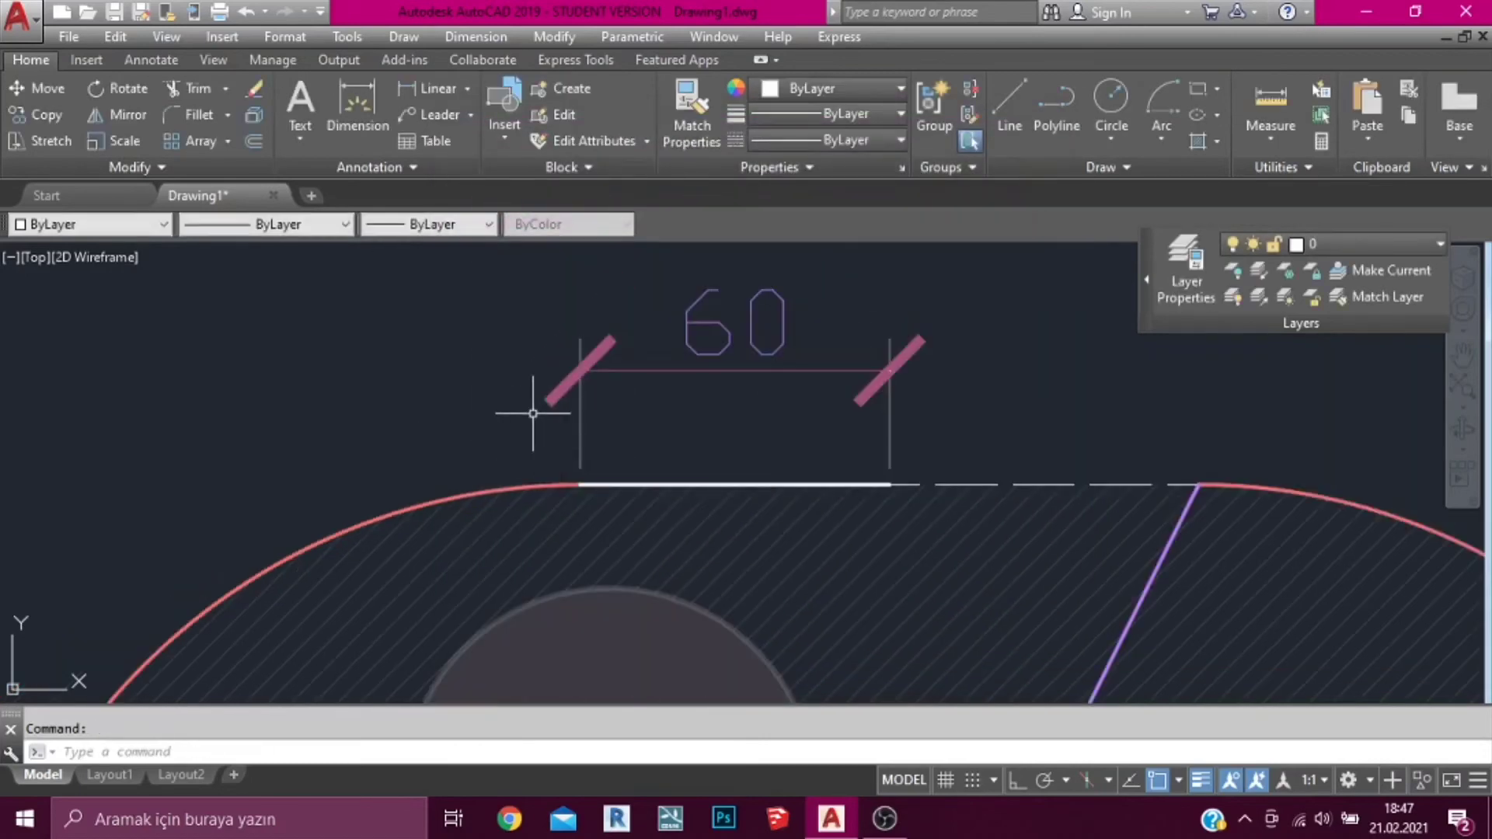
scroll(534, 417, "down", 4)
scroll(619, 465, "down", 4)
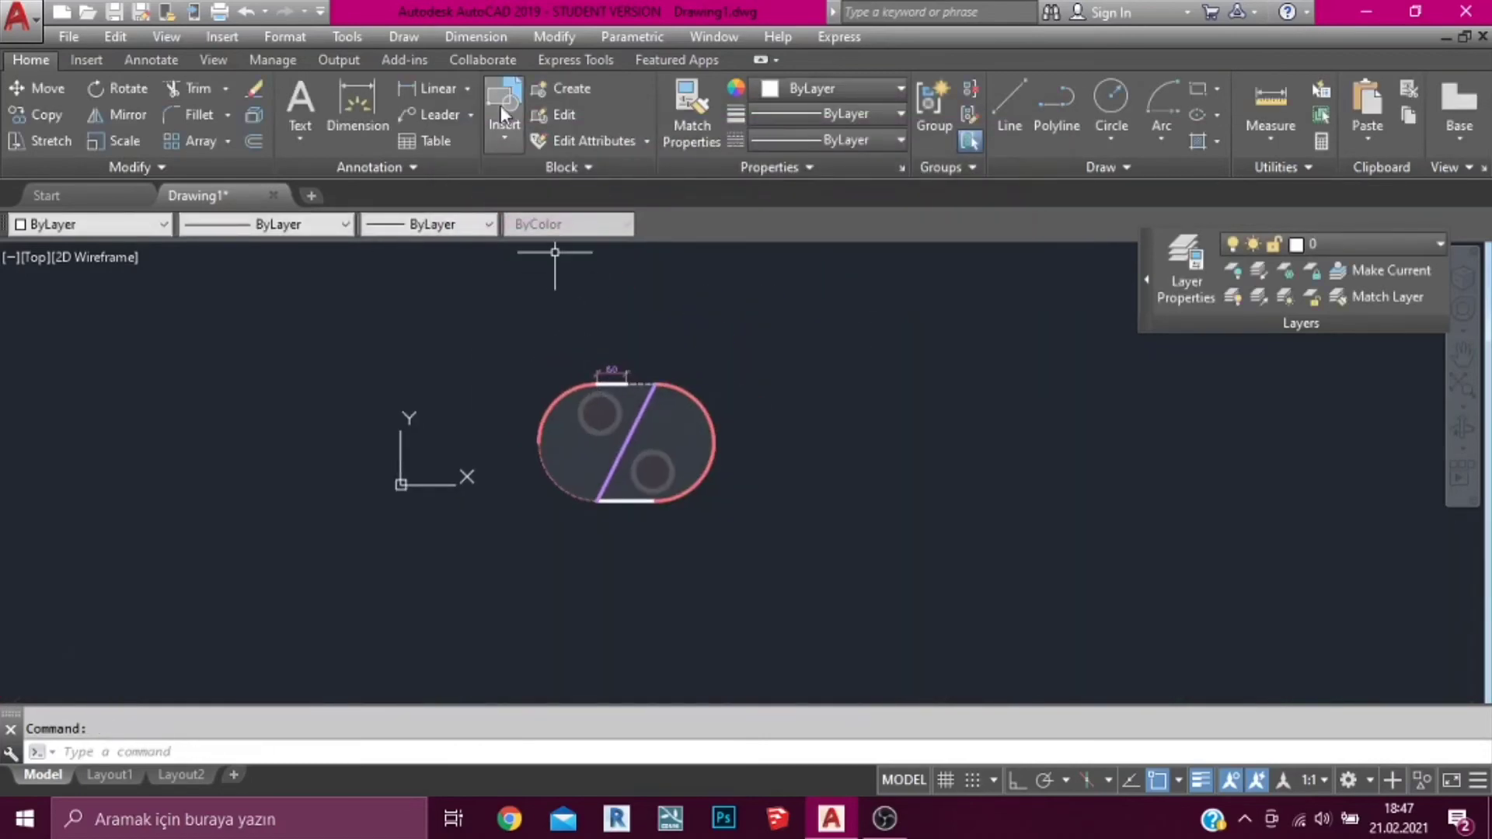
scroll(607, 389, "up", 2)
scroll(610, 373, "up", 2)
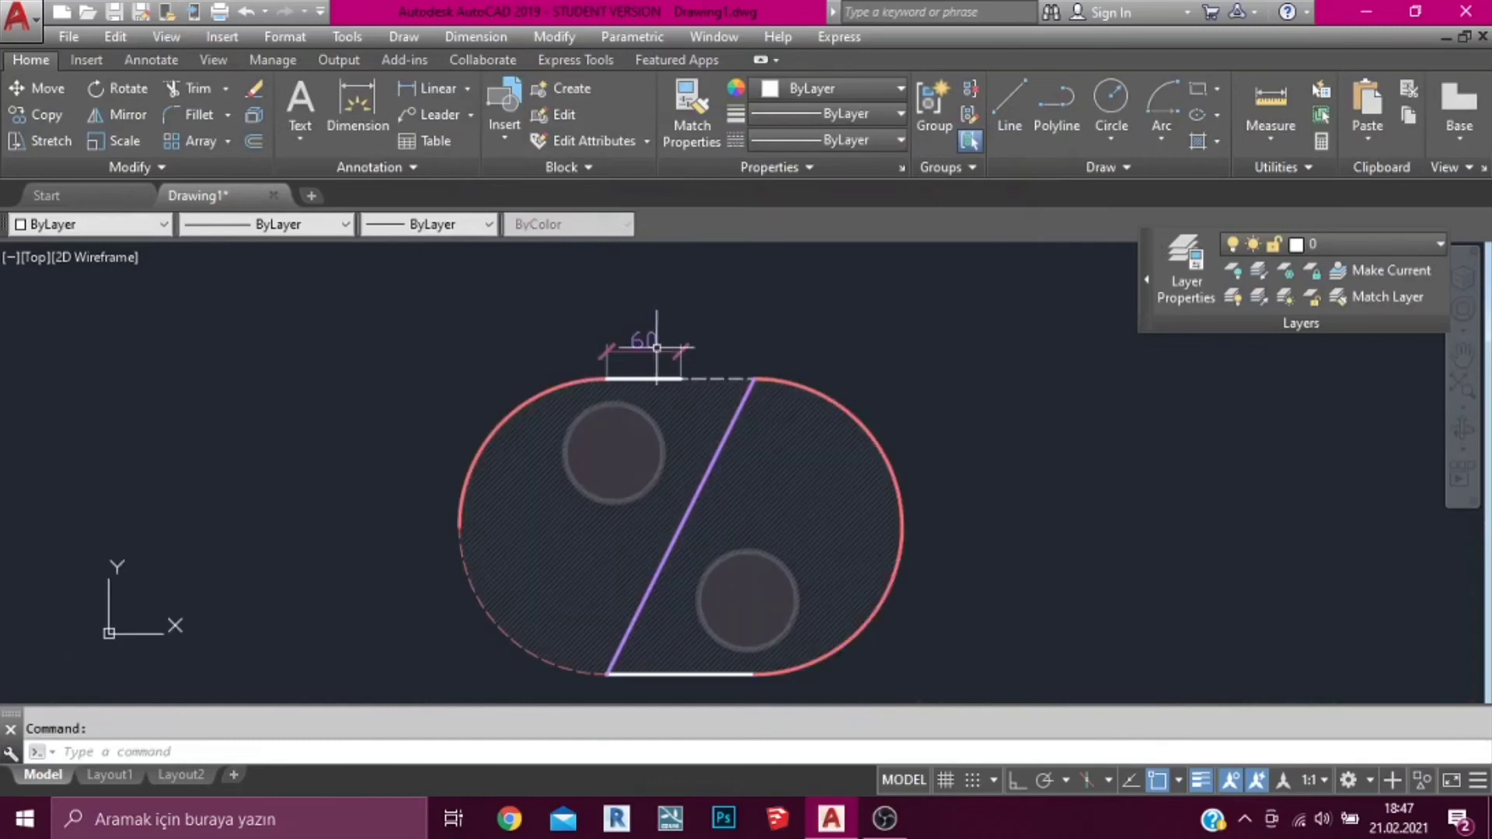
left_click(469, 90)
left_click(435, 160)
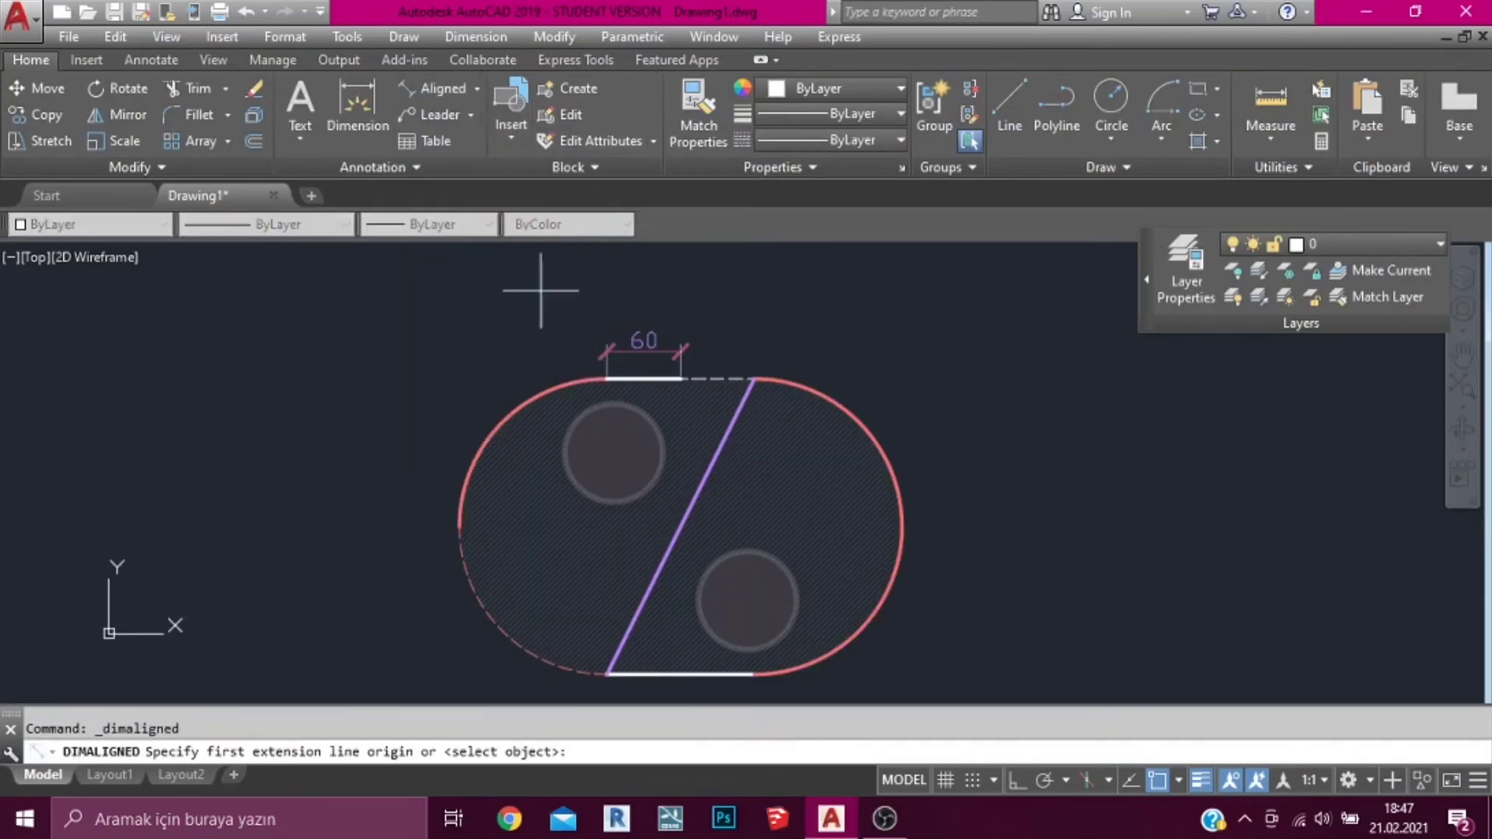
left_click(754, 378)
left_click(609, 673)
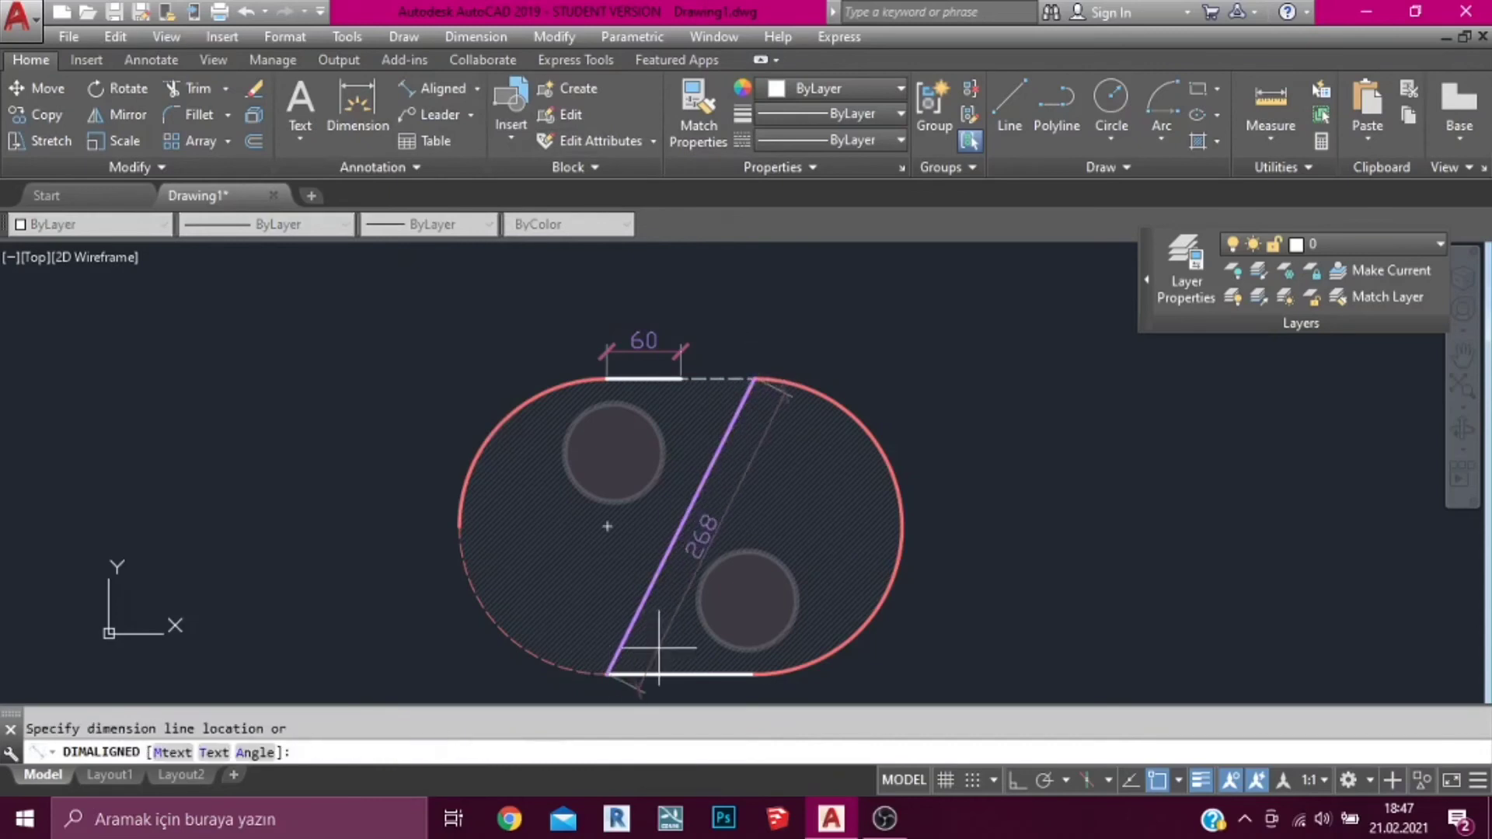
left_click(708, 547)
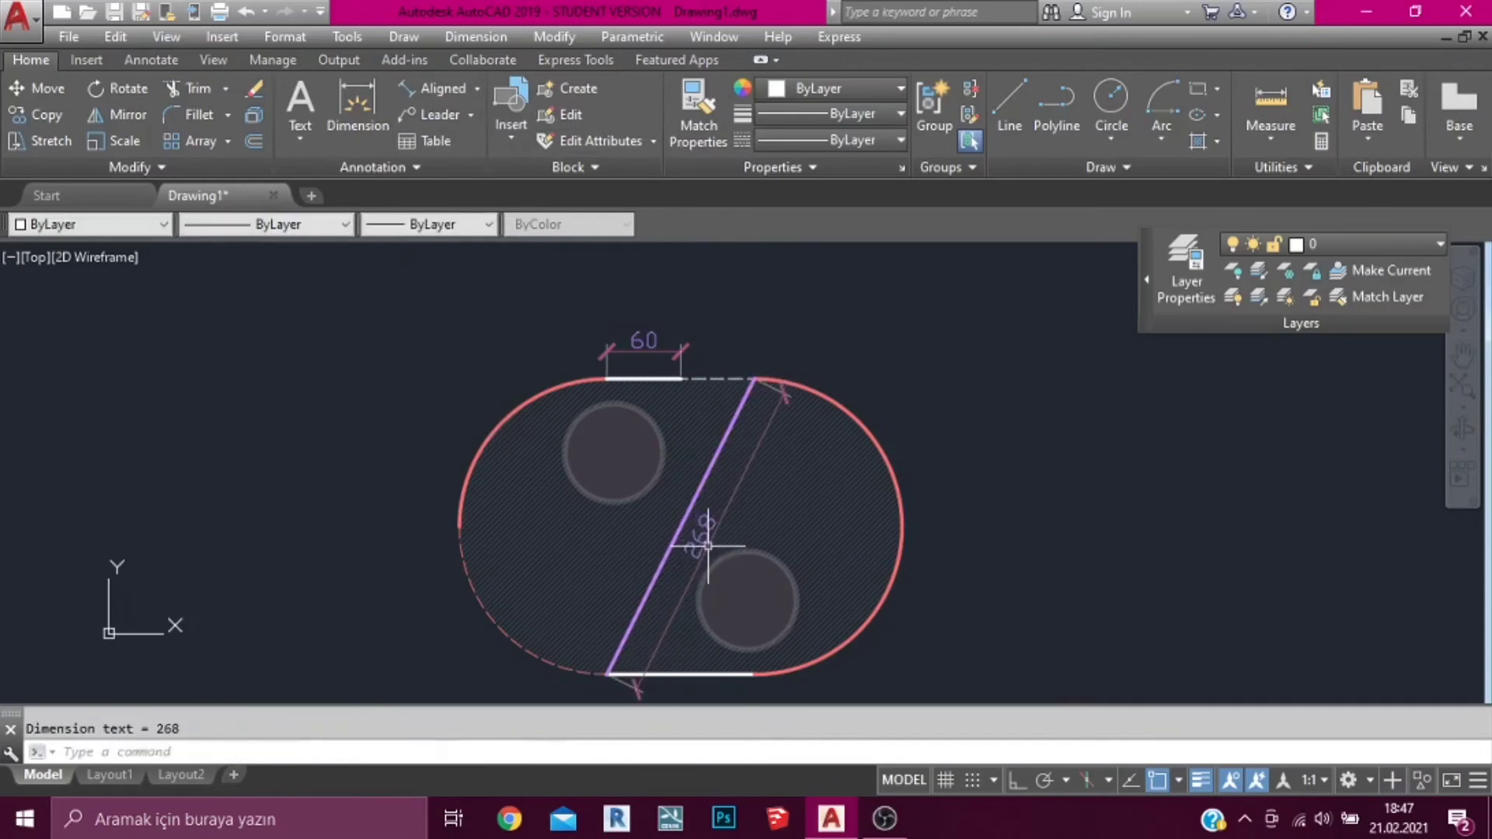
Dimension the 63° angle between the top edge and the slanted edge
left_click(477, 88)
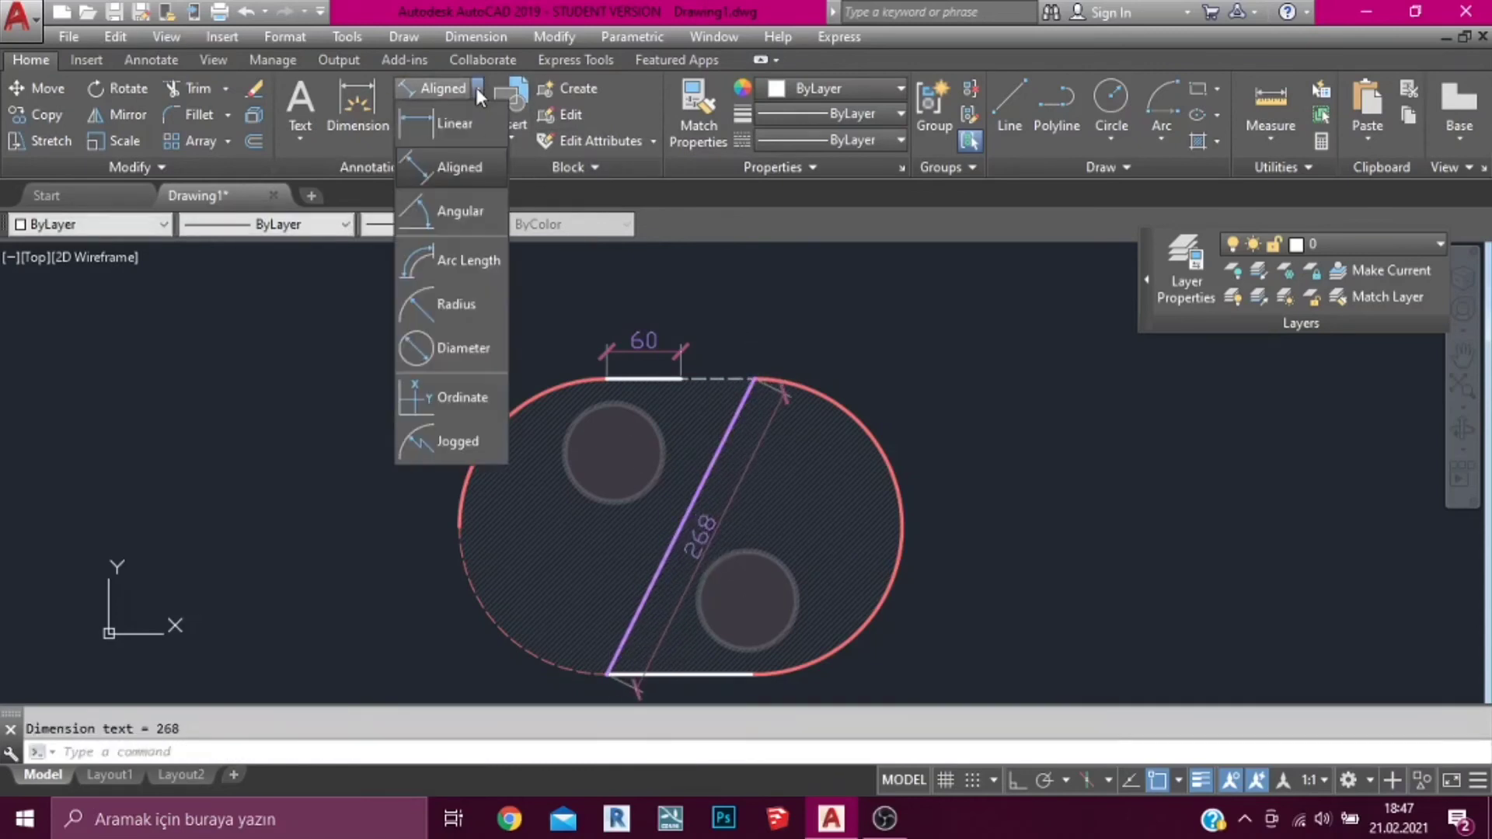
left_click(468, 215)
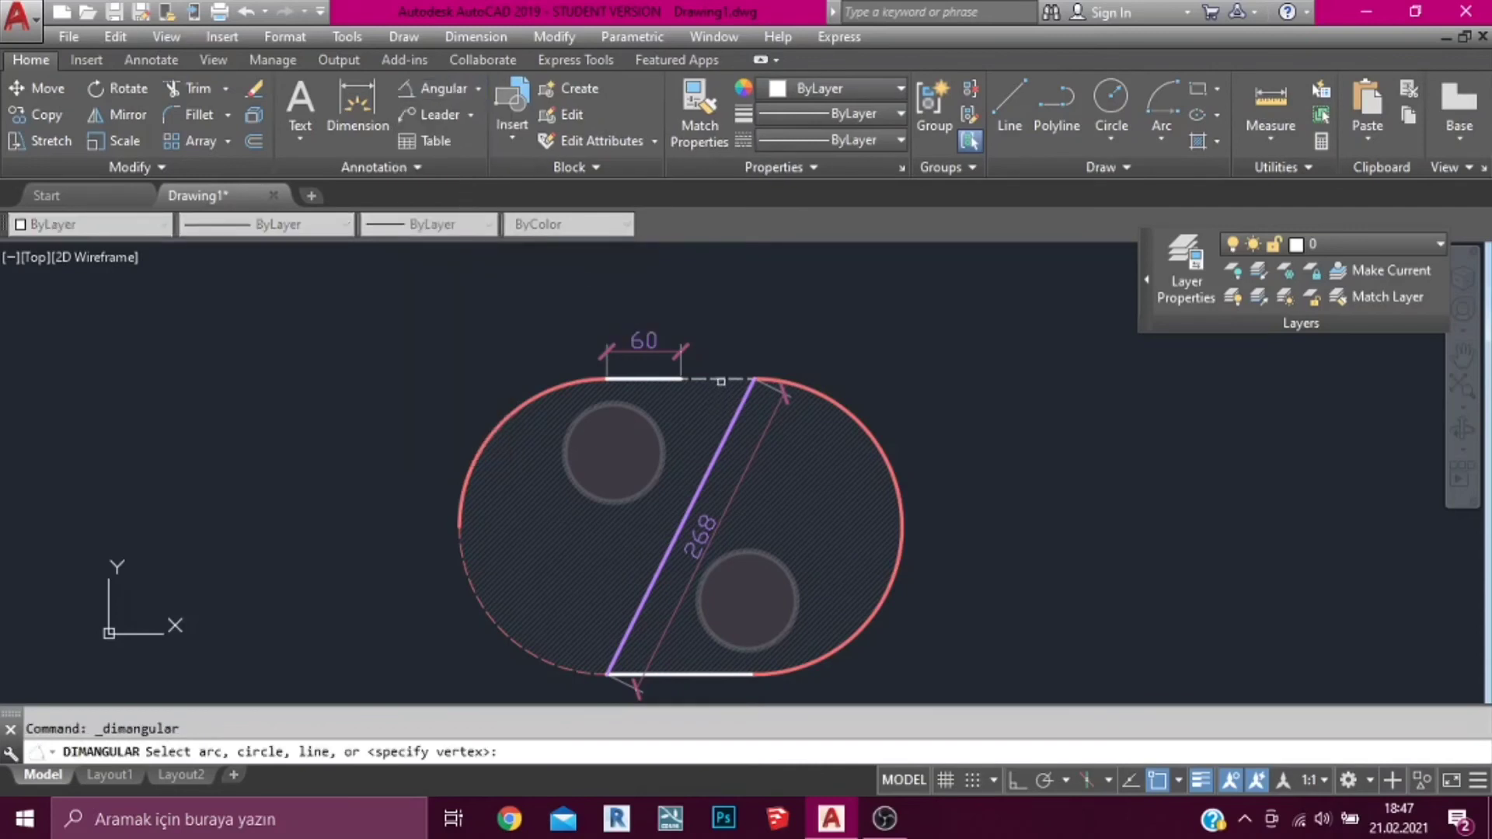
left_click(721, 379)
left_click(793, 459)
left_click(743, 399)
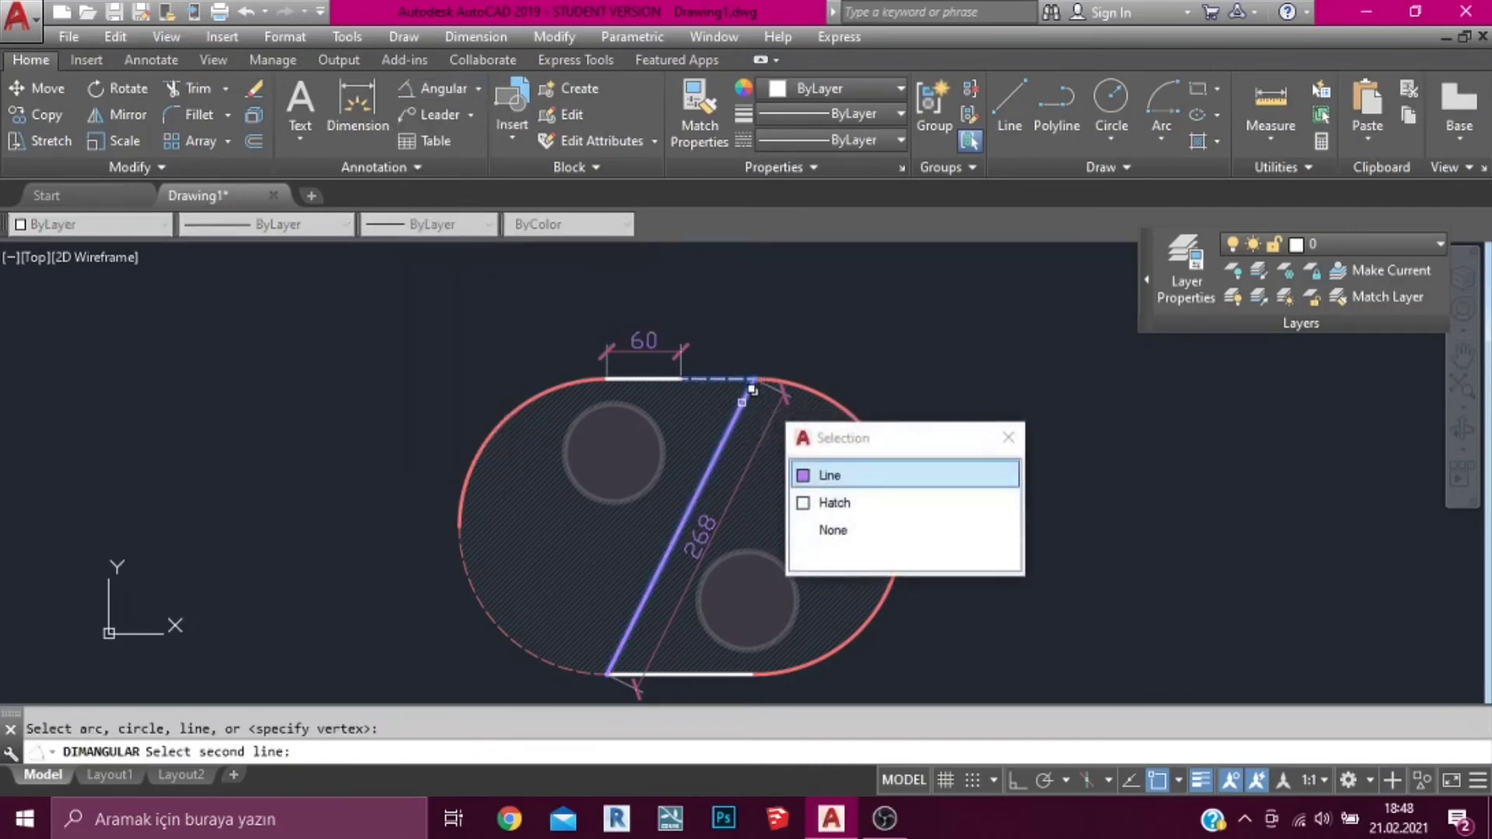
left_click(796, 478)
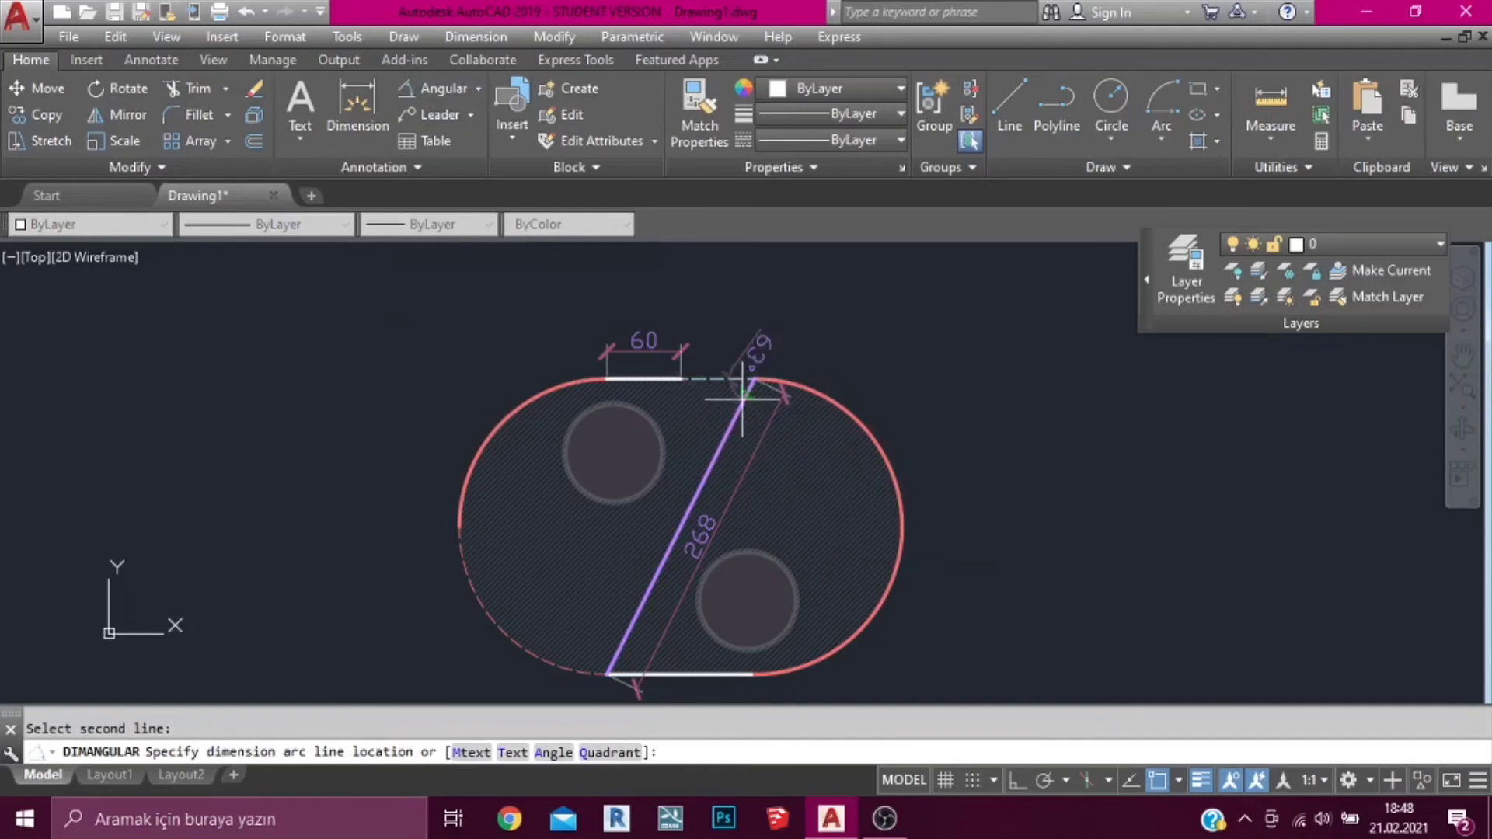
scroll(704, 404, "up", 4)
left_click(705, 404)
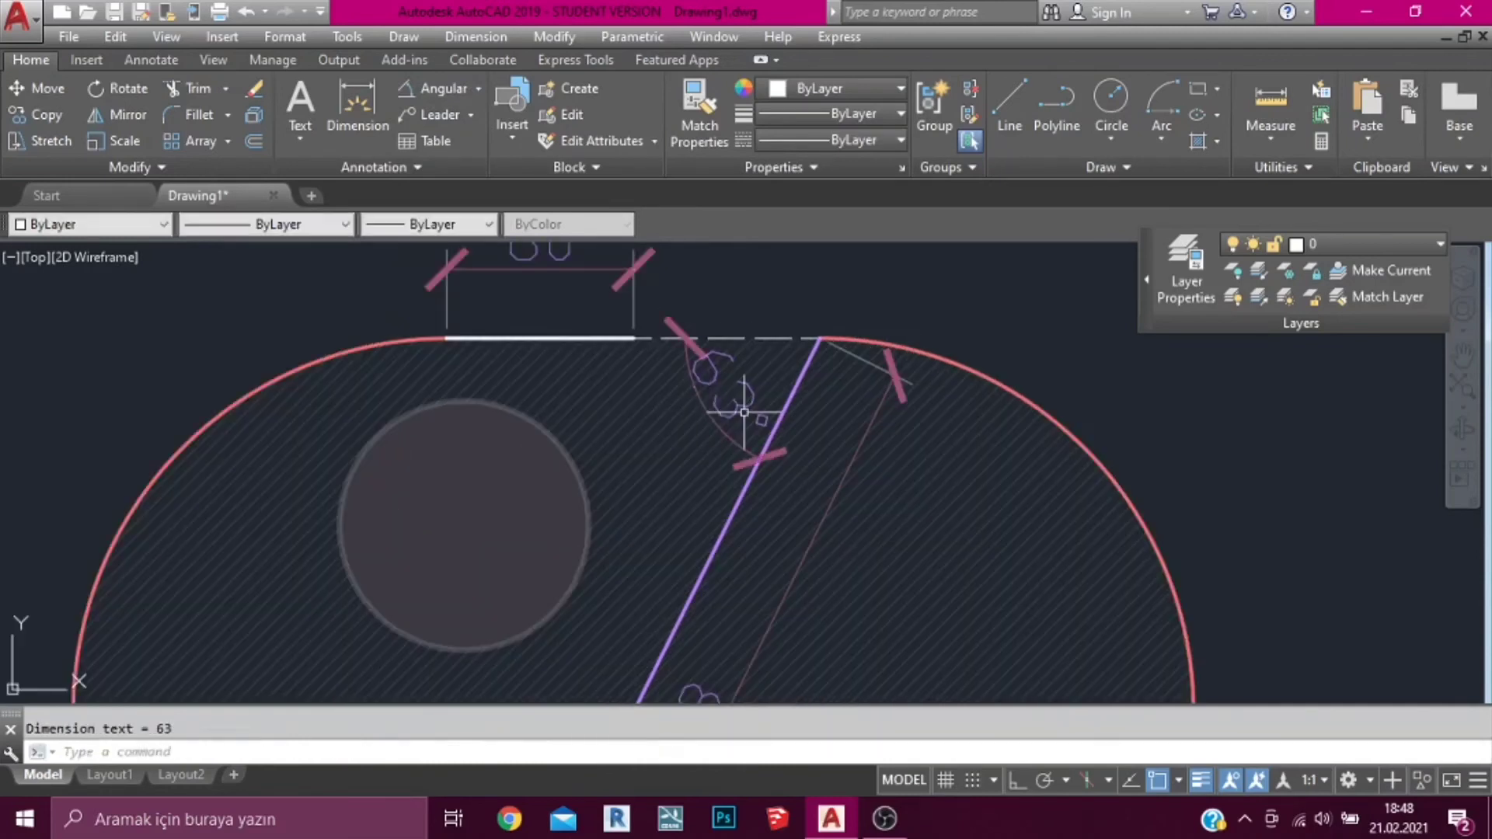
Place a 188 arc length dimension outside the part's left rounded end
left_click(478, 89)
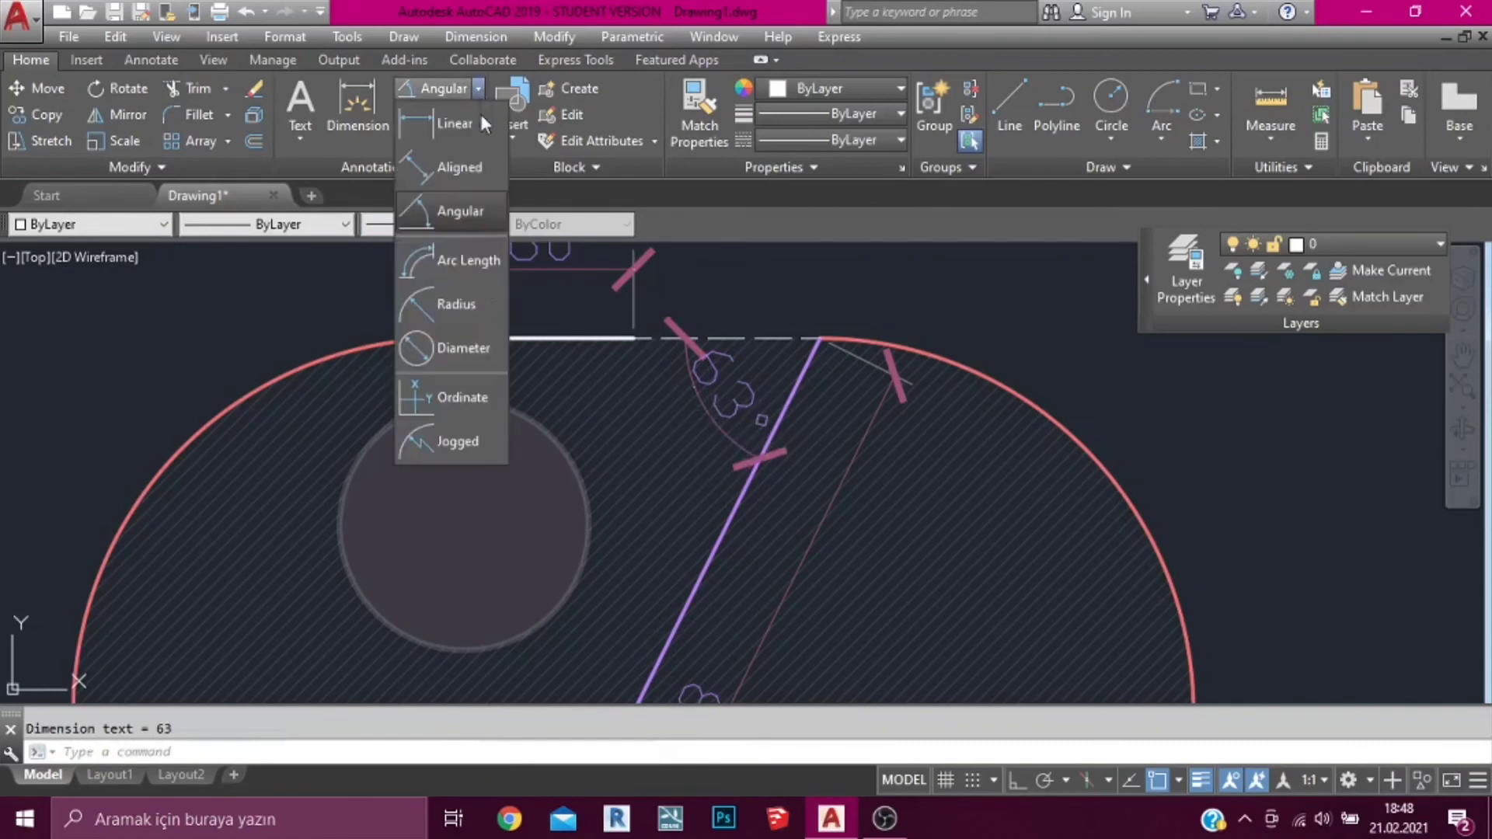
left_click(491, 265)
middle_click_drag(416, 342, 499, 262)
scroll(499, 262, "down", 2)
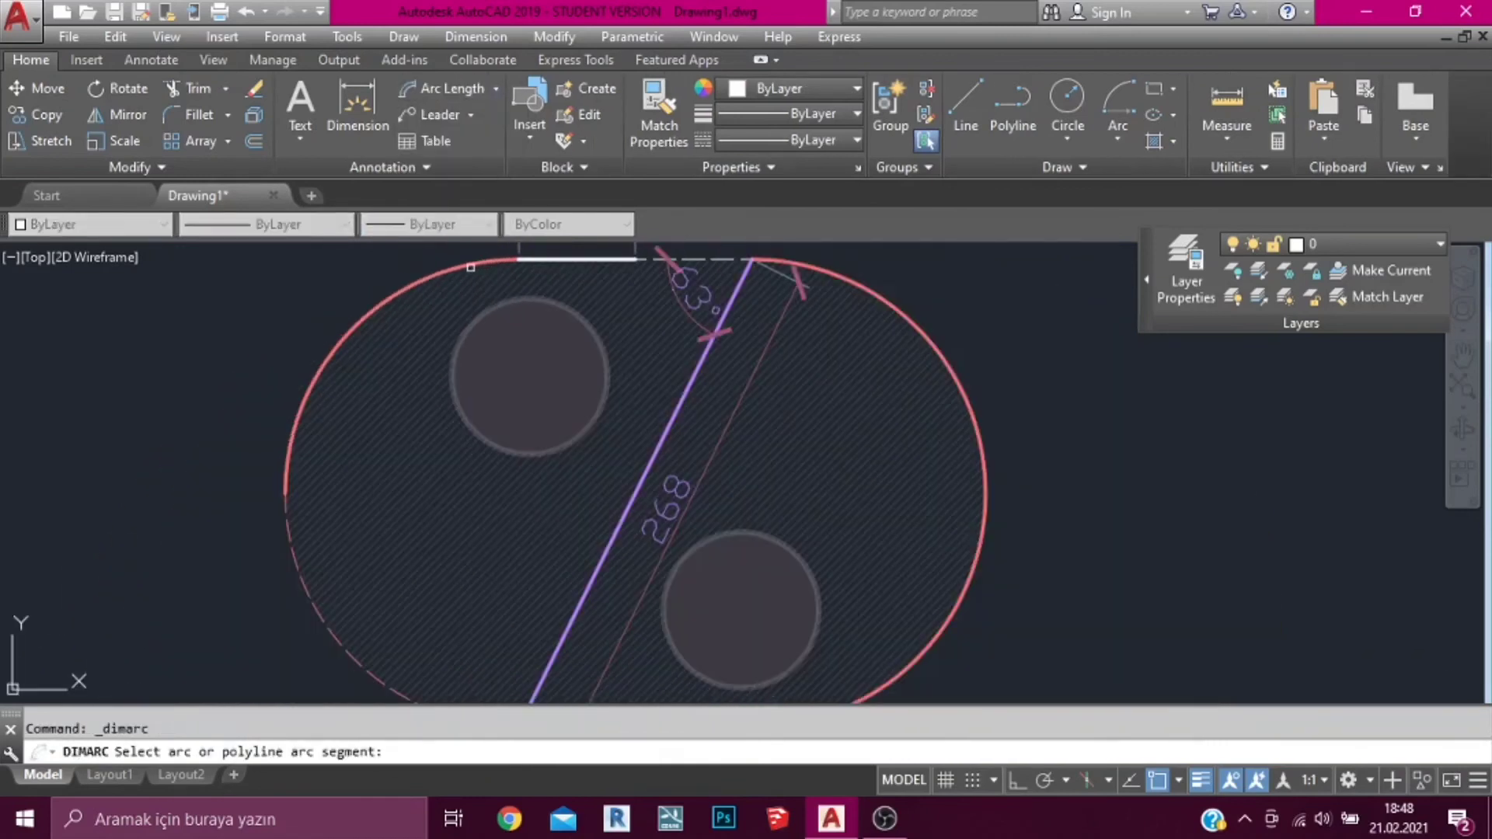
left_click(470, 265)
mouse_move(383, 269)
middle_mouse_down()
mouse_move(412, 377)
mouse_move(443, 386)
middle_mouse_up()
left_click(443, 386)
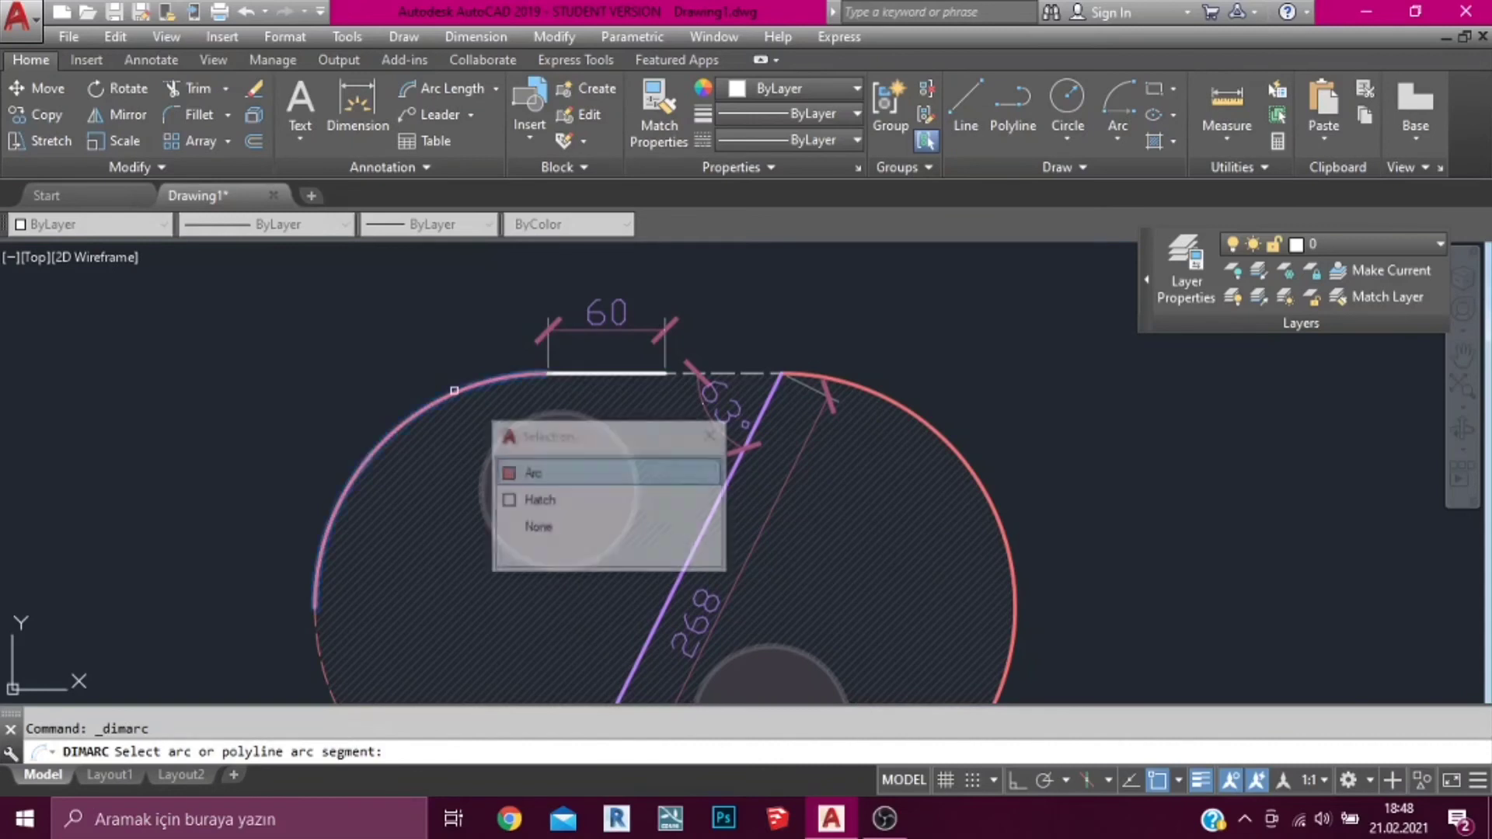
left_click(528, 474)
scroll(307, 338, "down", 4)
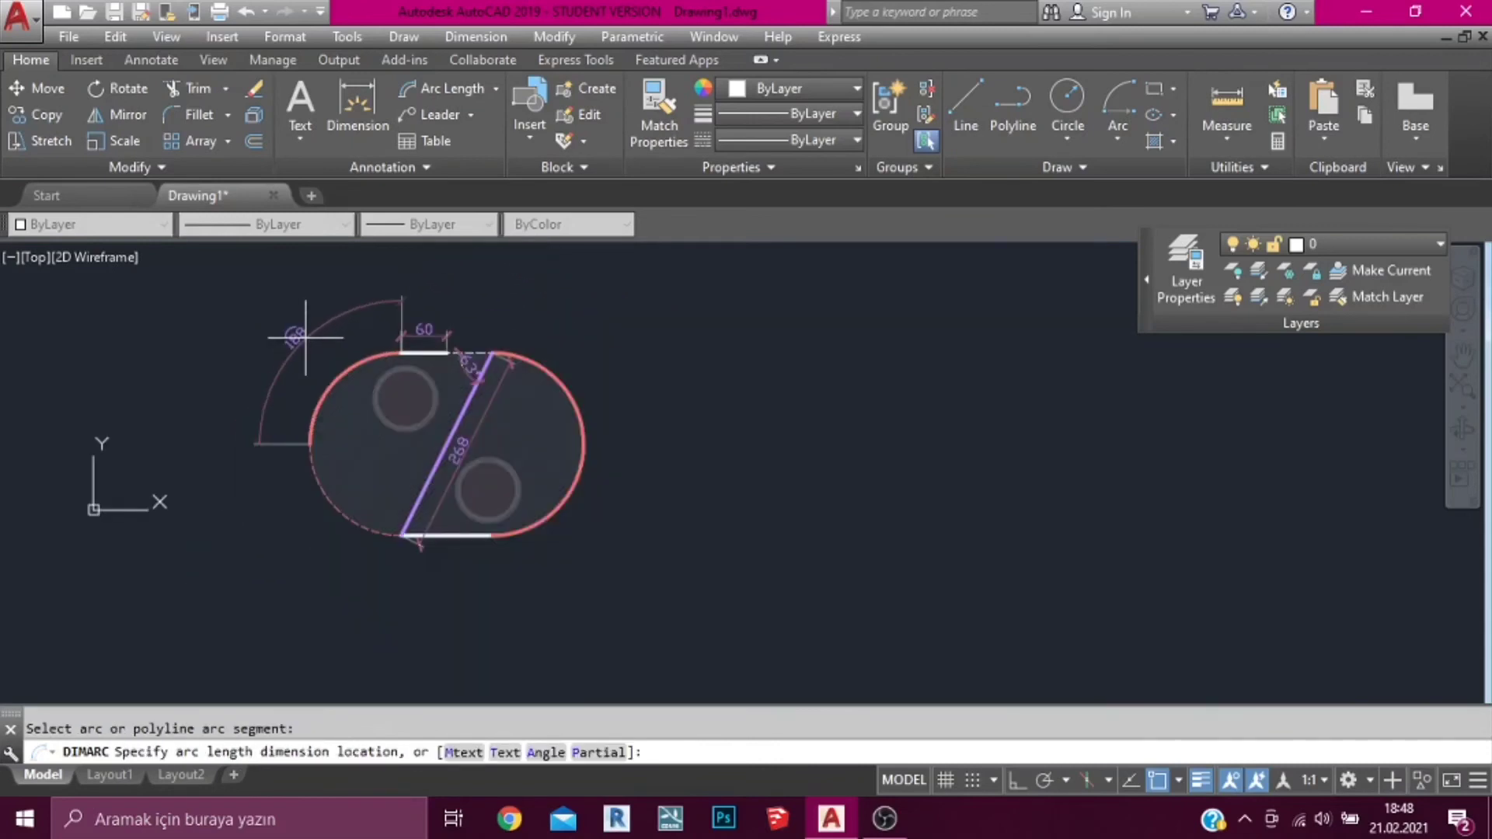
left_click(309, 325)
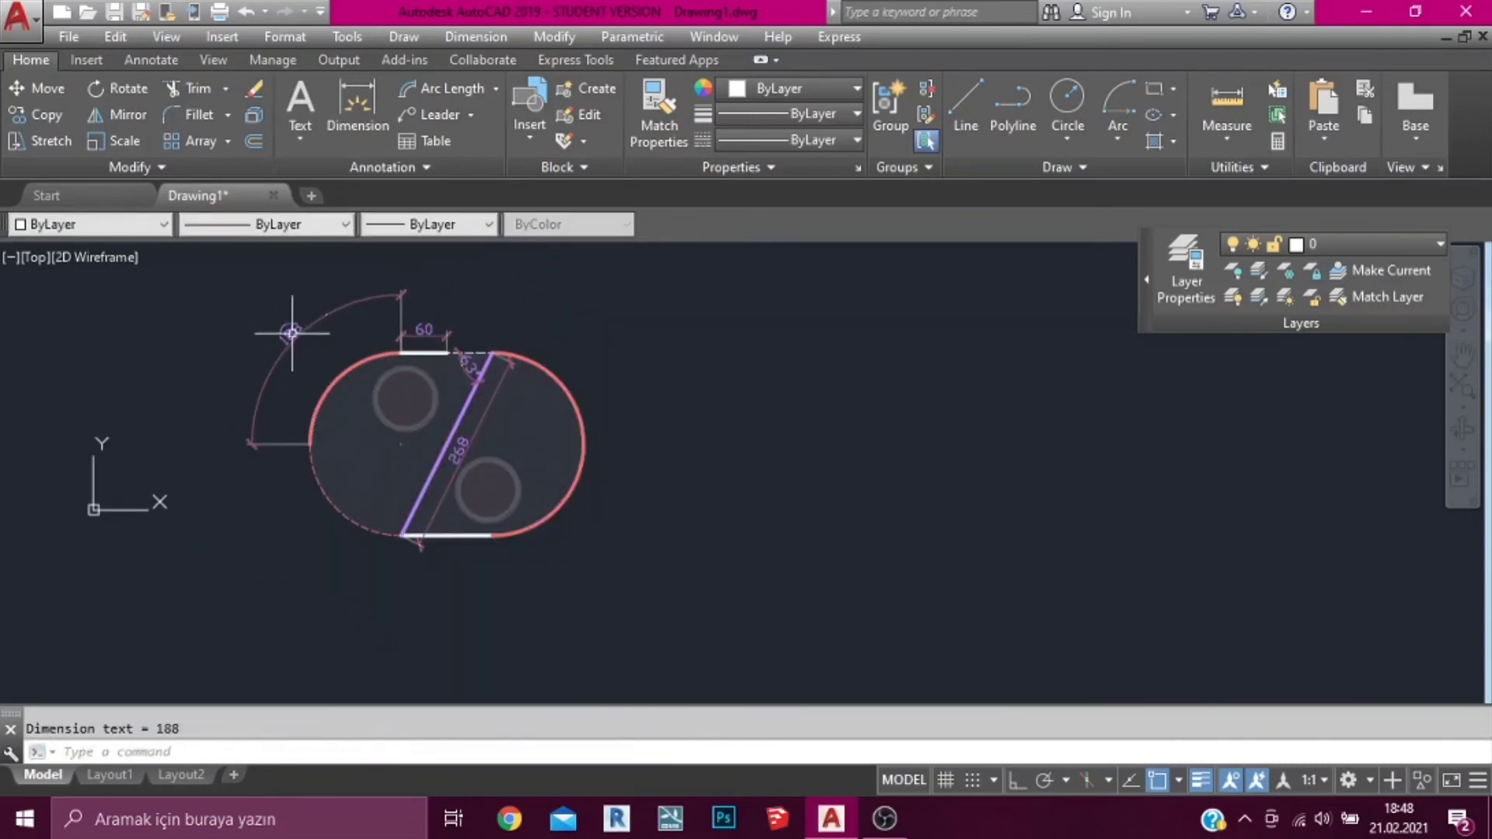
scroll(291, 332, "up", 4)
scroll(351, 396, "down", 2)
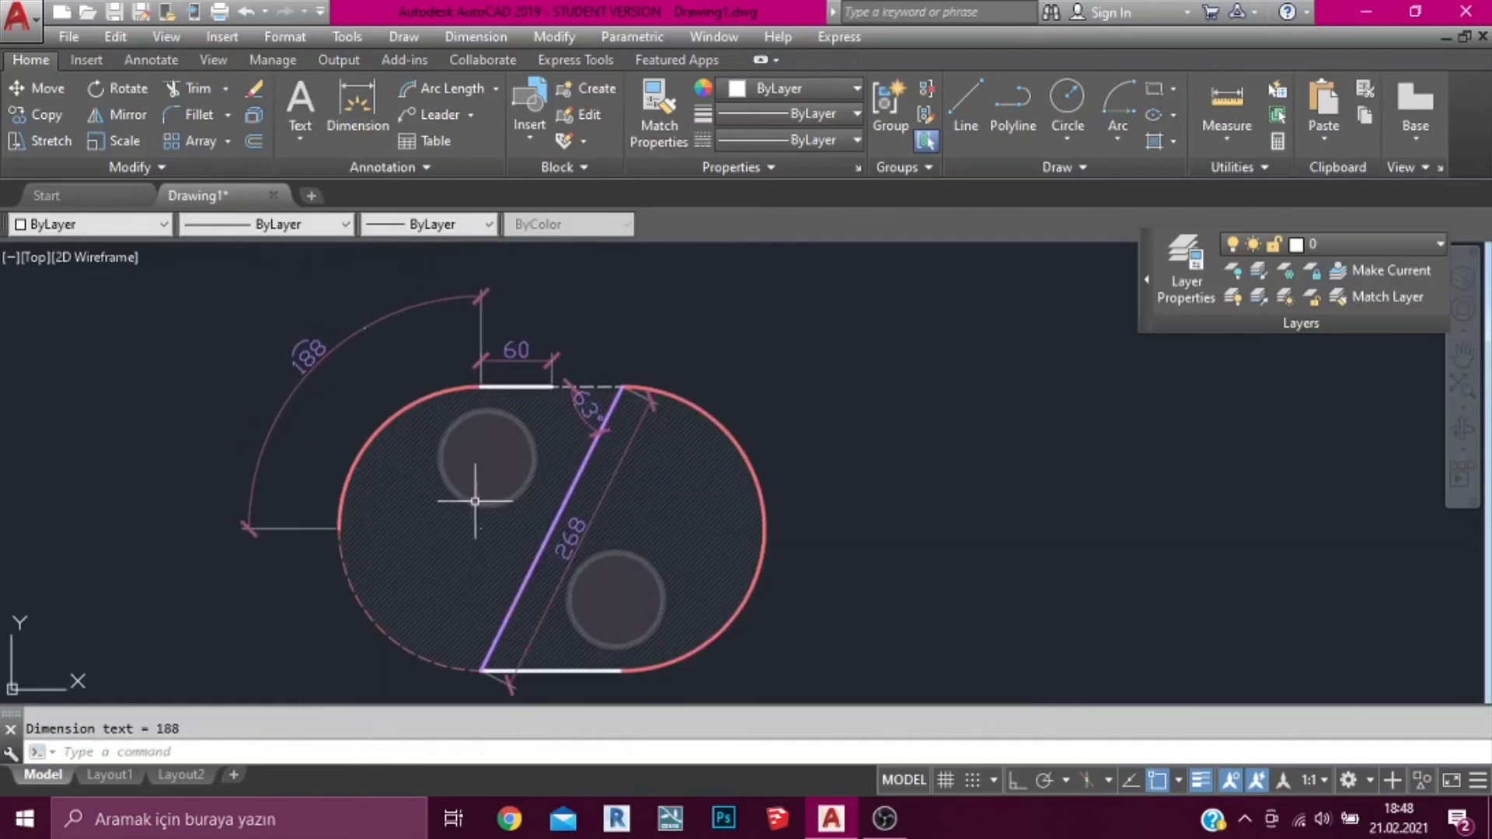
Place a 377 arc length dimension outside the part's right rounded end
key("Return")
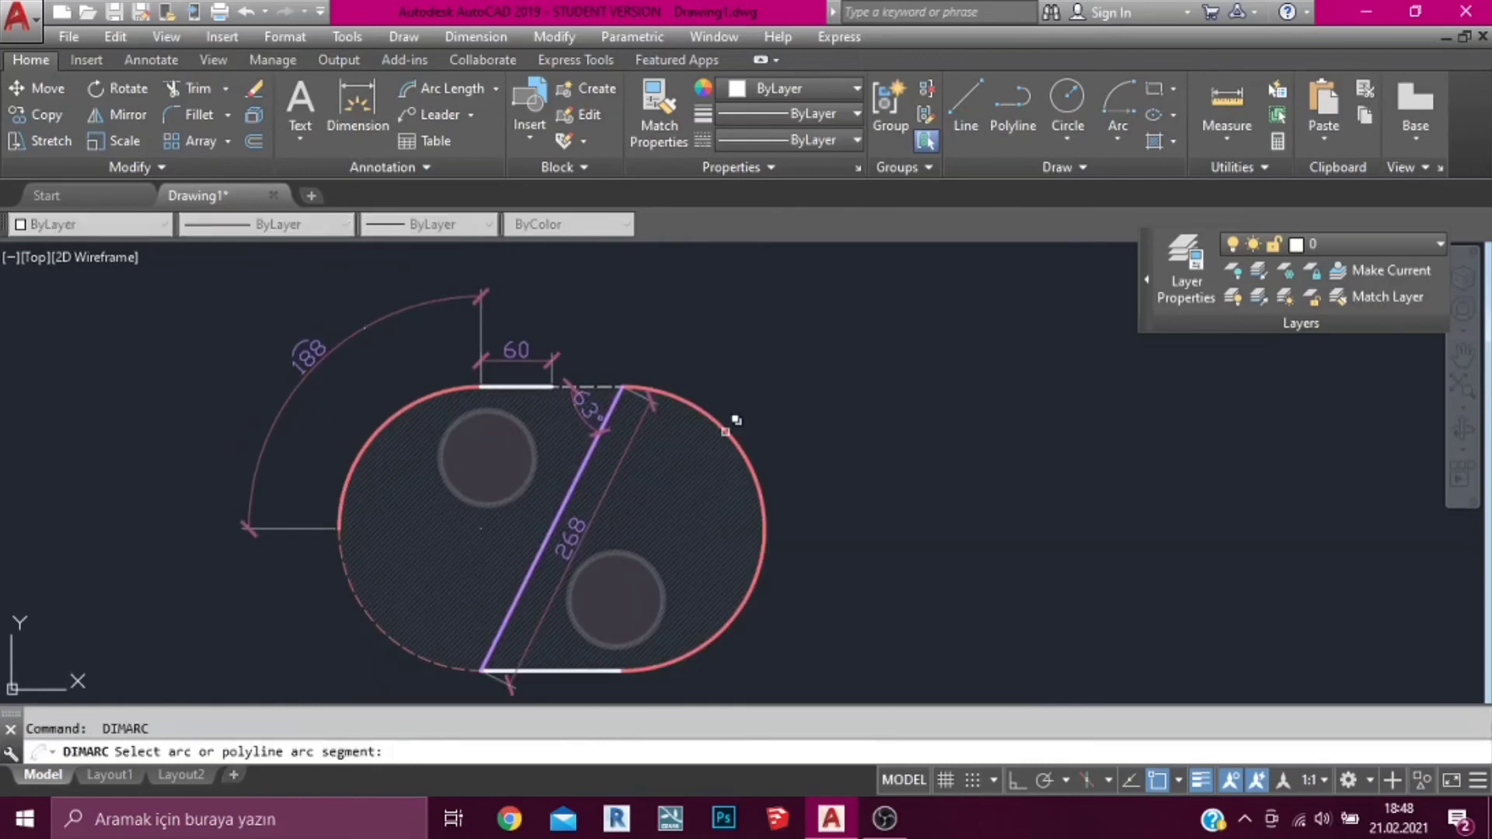
left_click(734, 425)
left_click(807, 517)
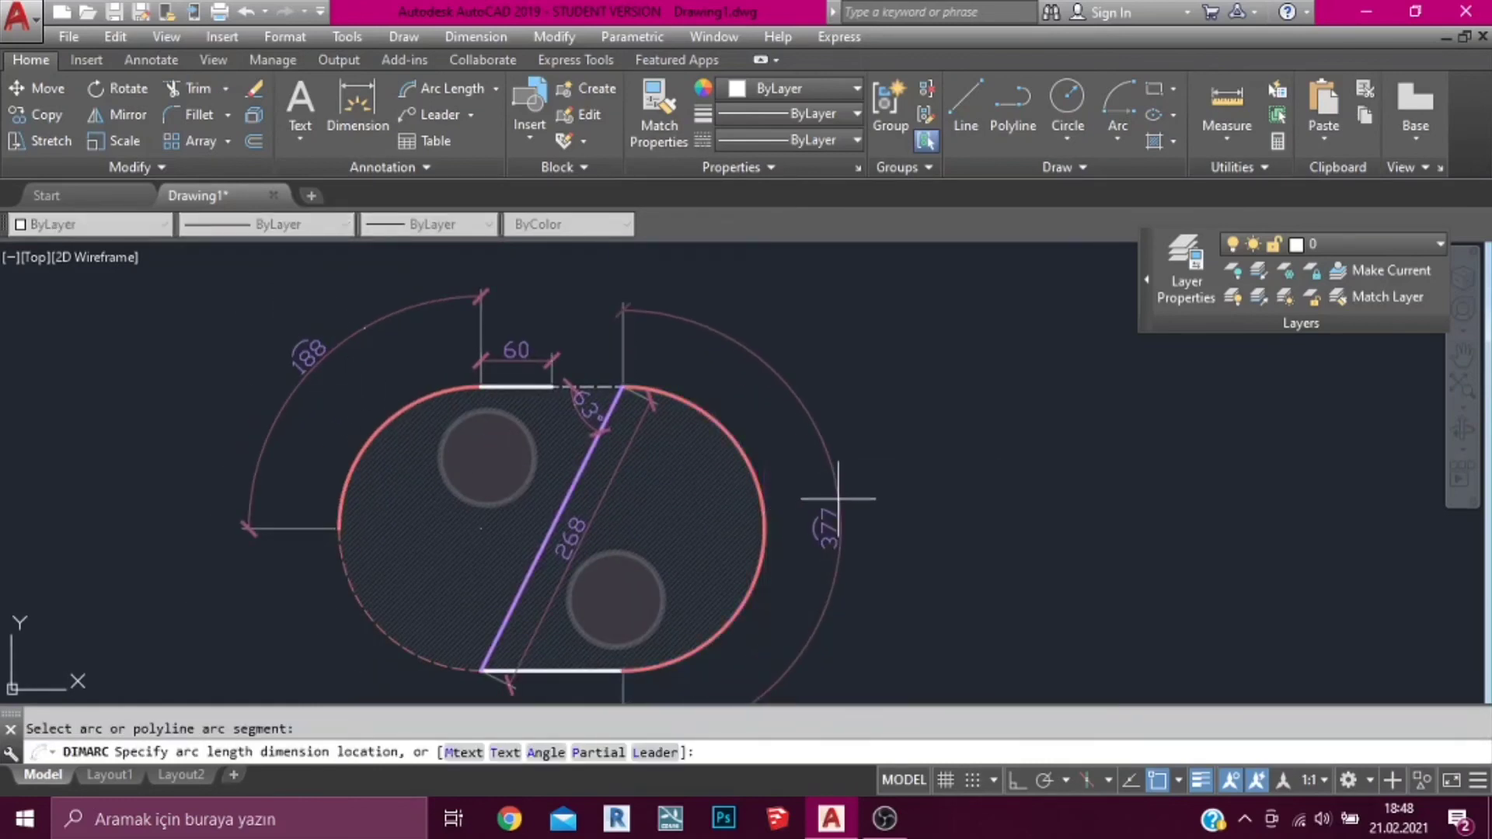
left_click(838, 499)
middle_click_drag(777, 537, 827, 501)
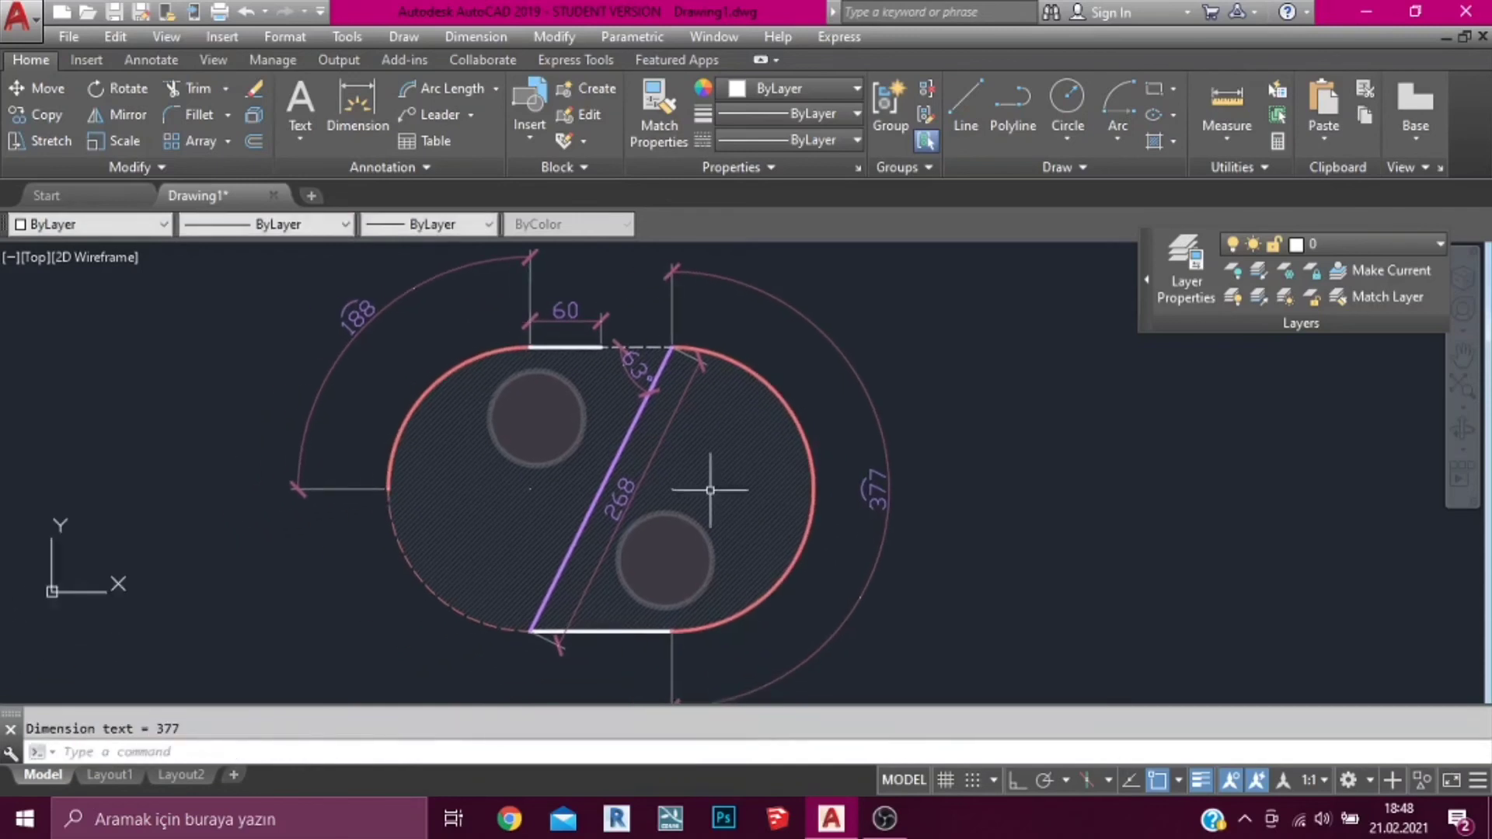
left_click(494, 88)
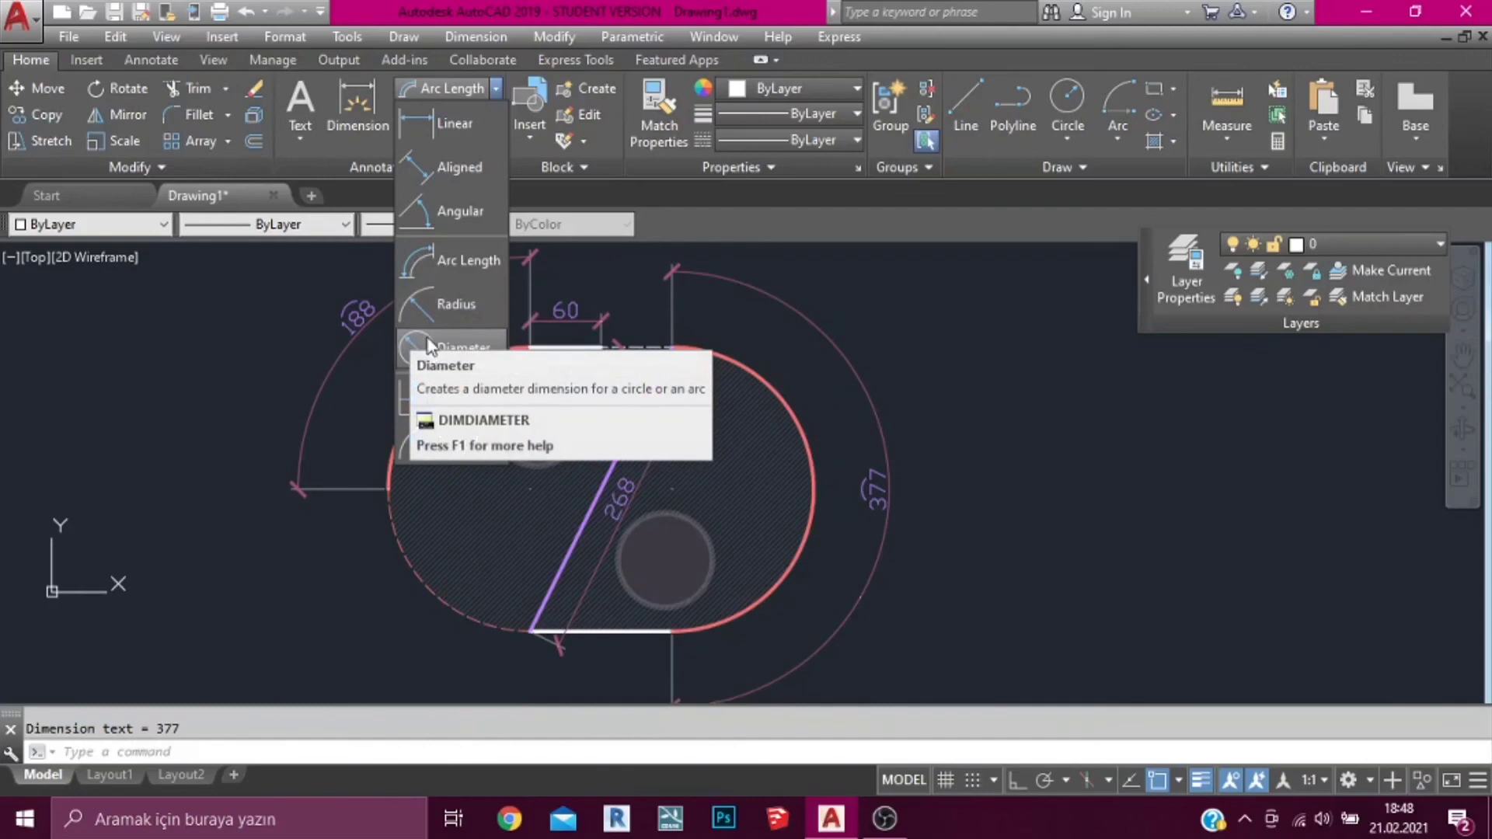
Dimension the lower hole with a Ø80 diameter dimension
left_click(441, 344)
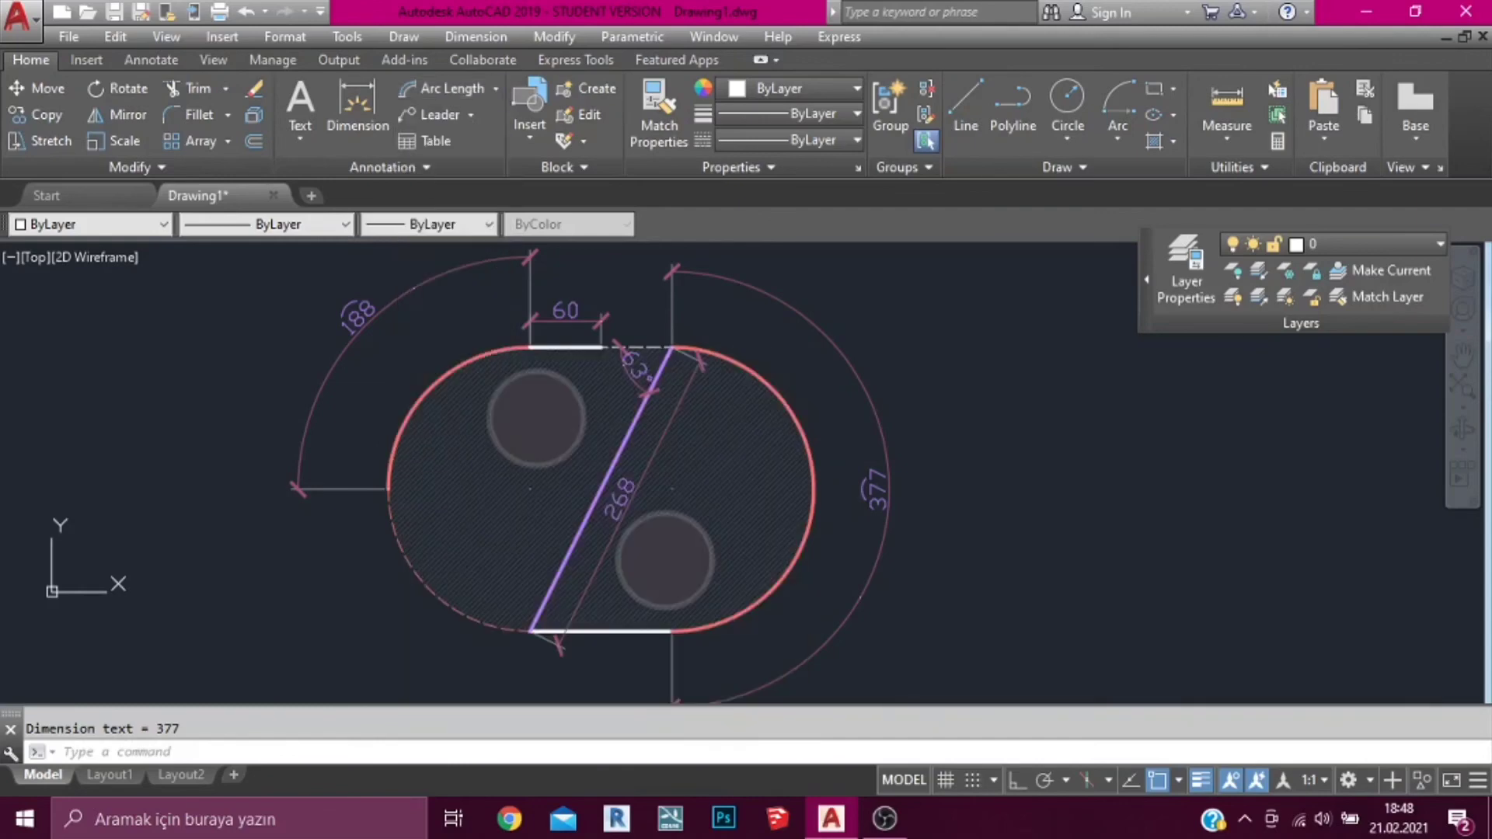
scroll(653, 553, "up", 2)
scroll(650, 533, "up", 2)
middle_click_drag(726, 539, 680, 413)
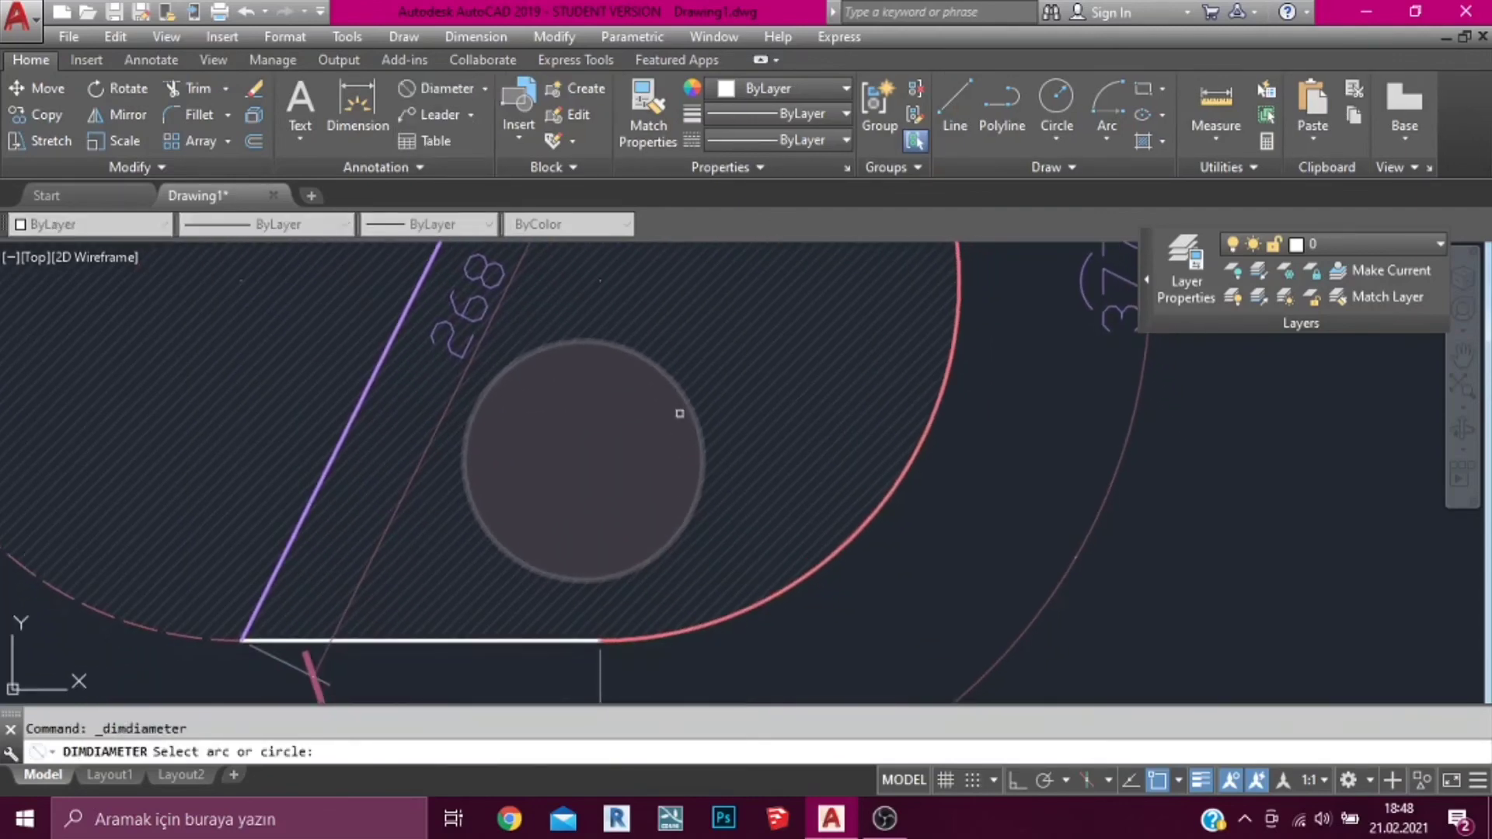
left_click(685, 394)
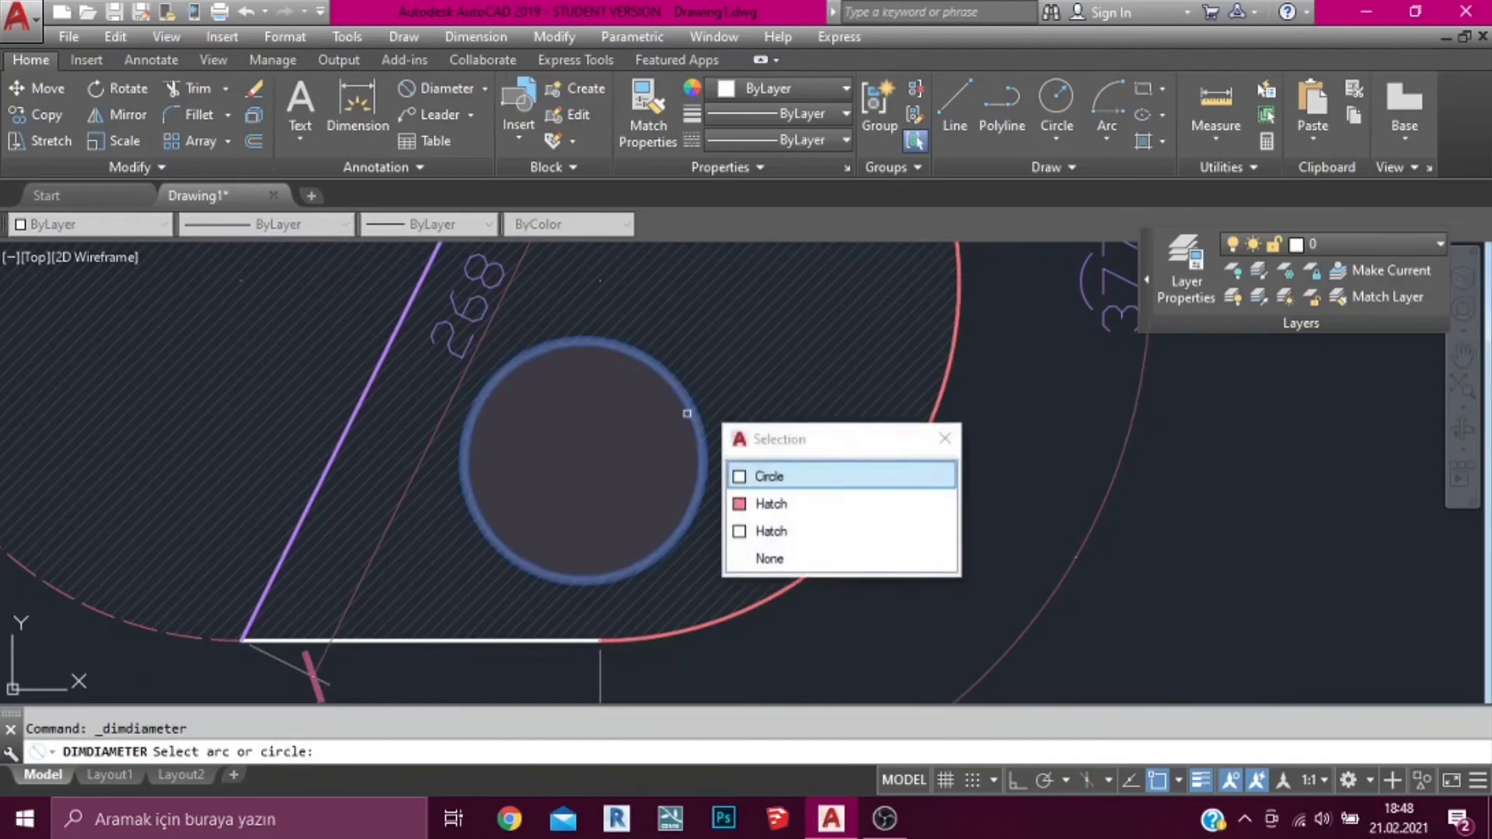
left_click(742, 476)
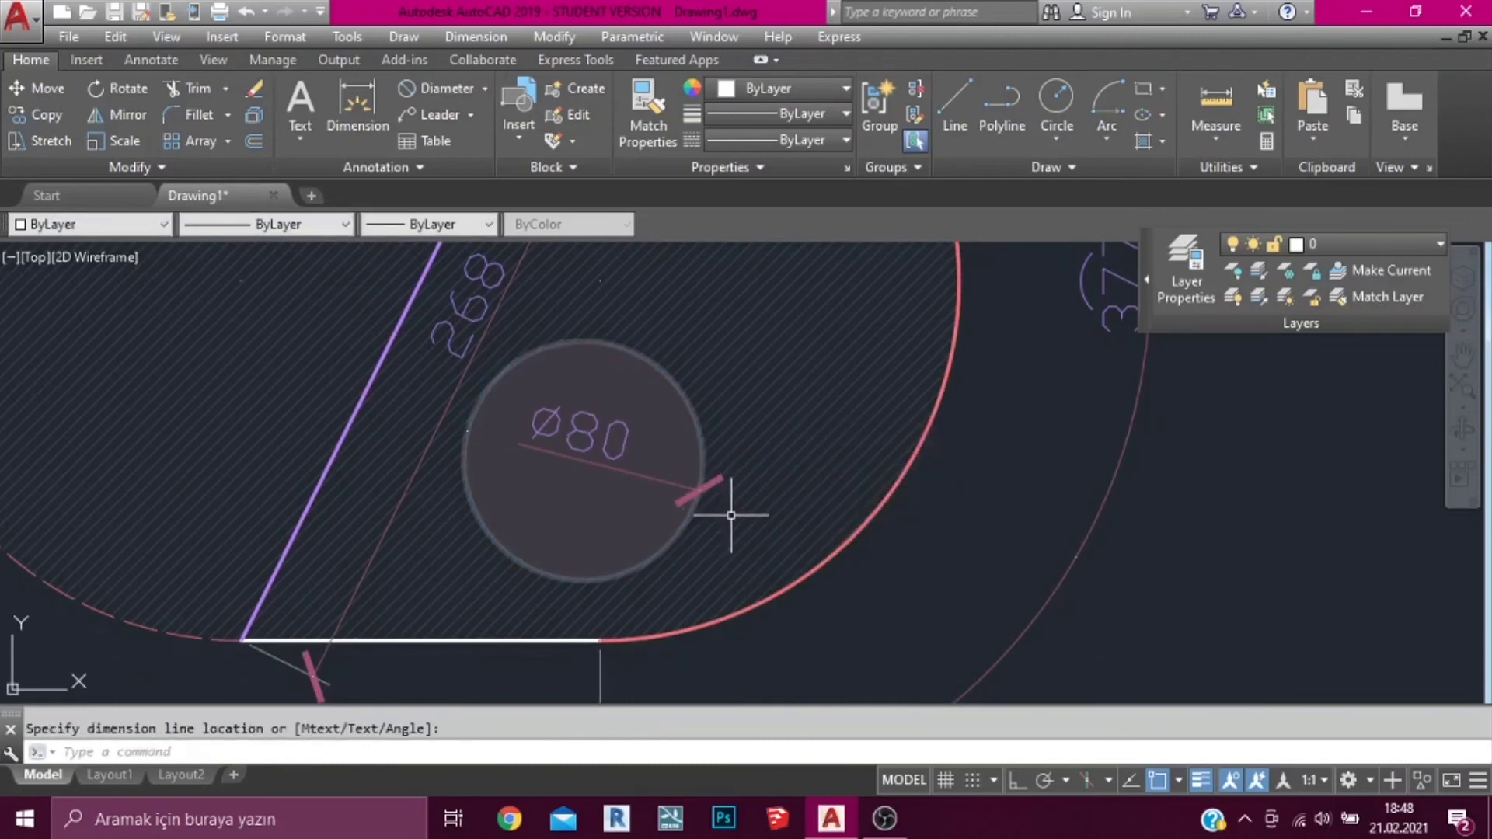
scroll(726, 509, "up", 3)
scroll(616, 528, "down", 6)
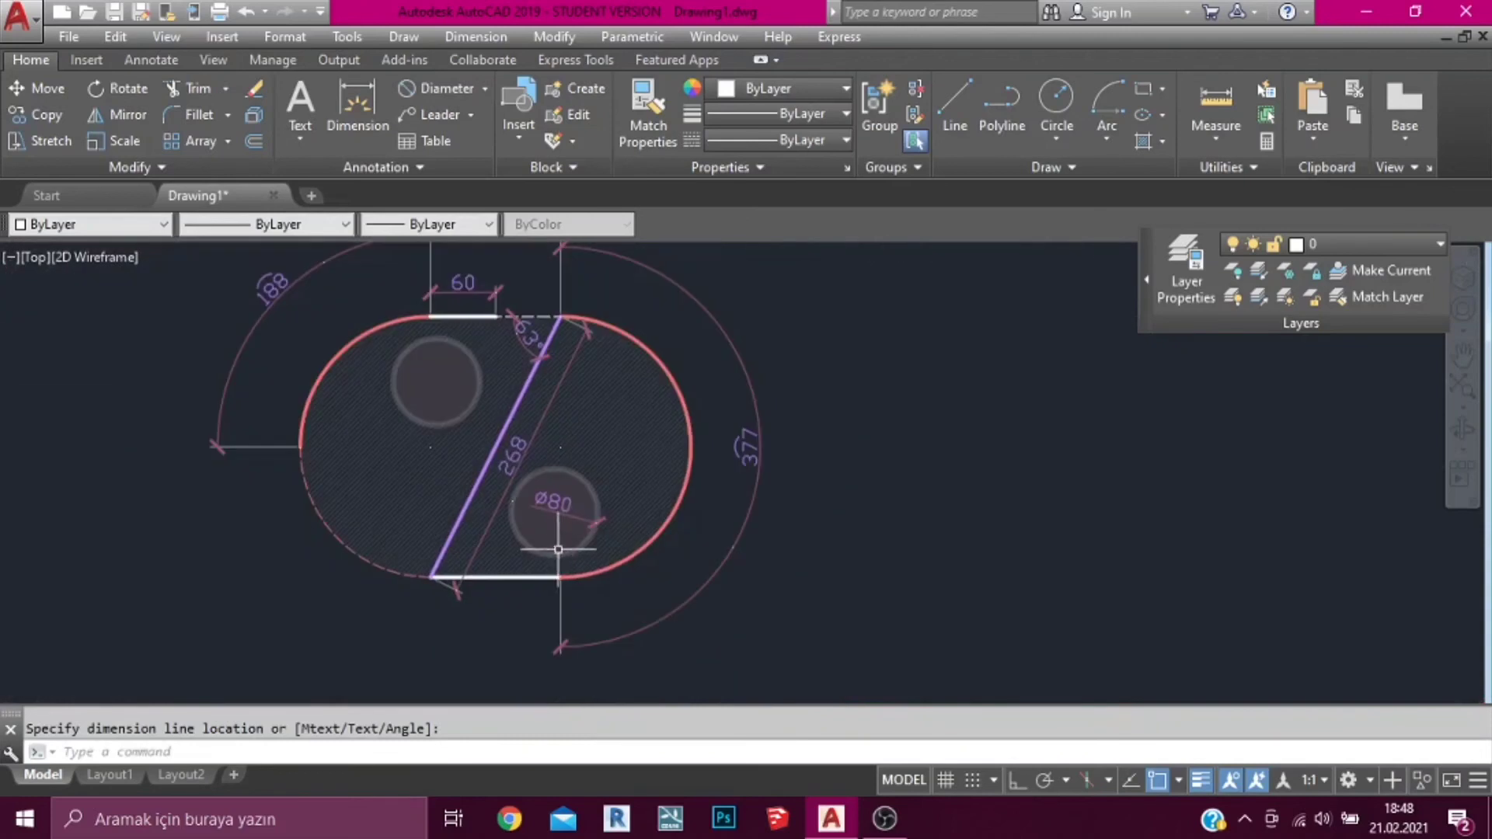
Add ordinate dimensions 435 and 207 from the top edge's midpoint
left_click(484, 86)
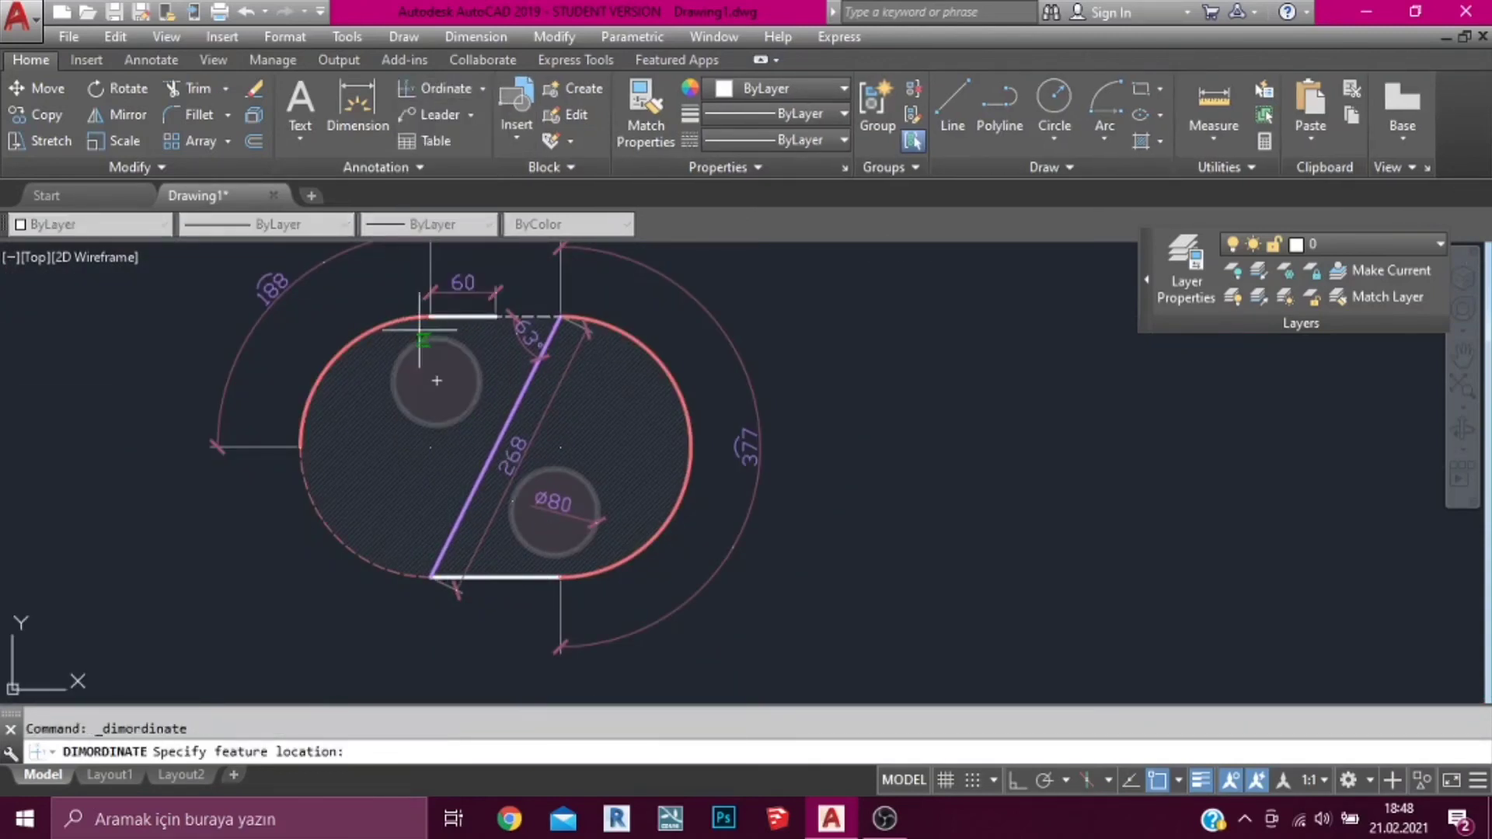
middle_click_drag(387, 357, 433, 488)
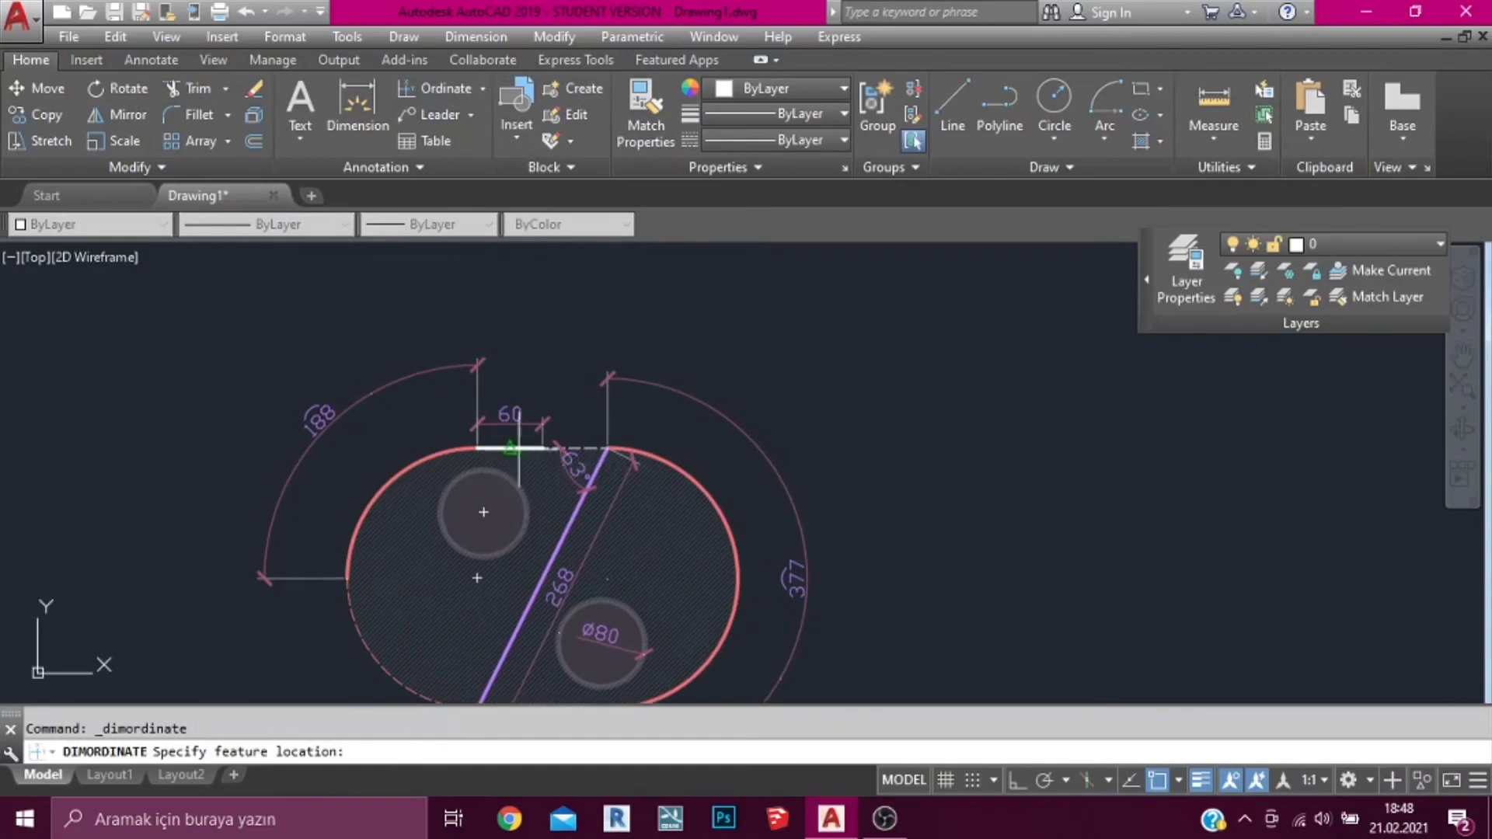
left_click(517, 449)
middle_click_drag(526, 283, 527, 360)
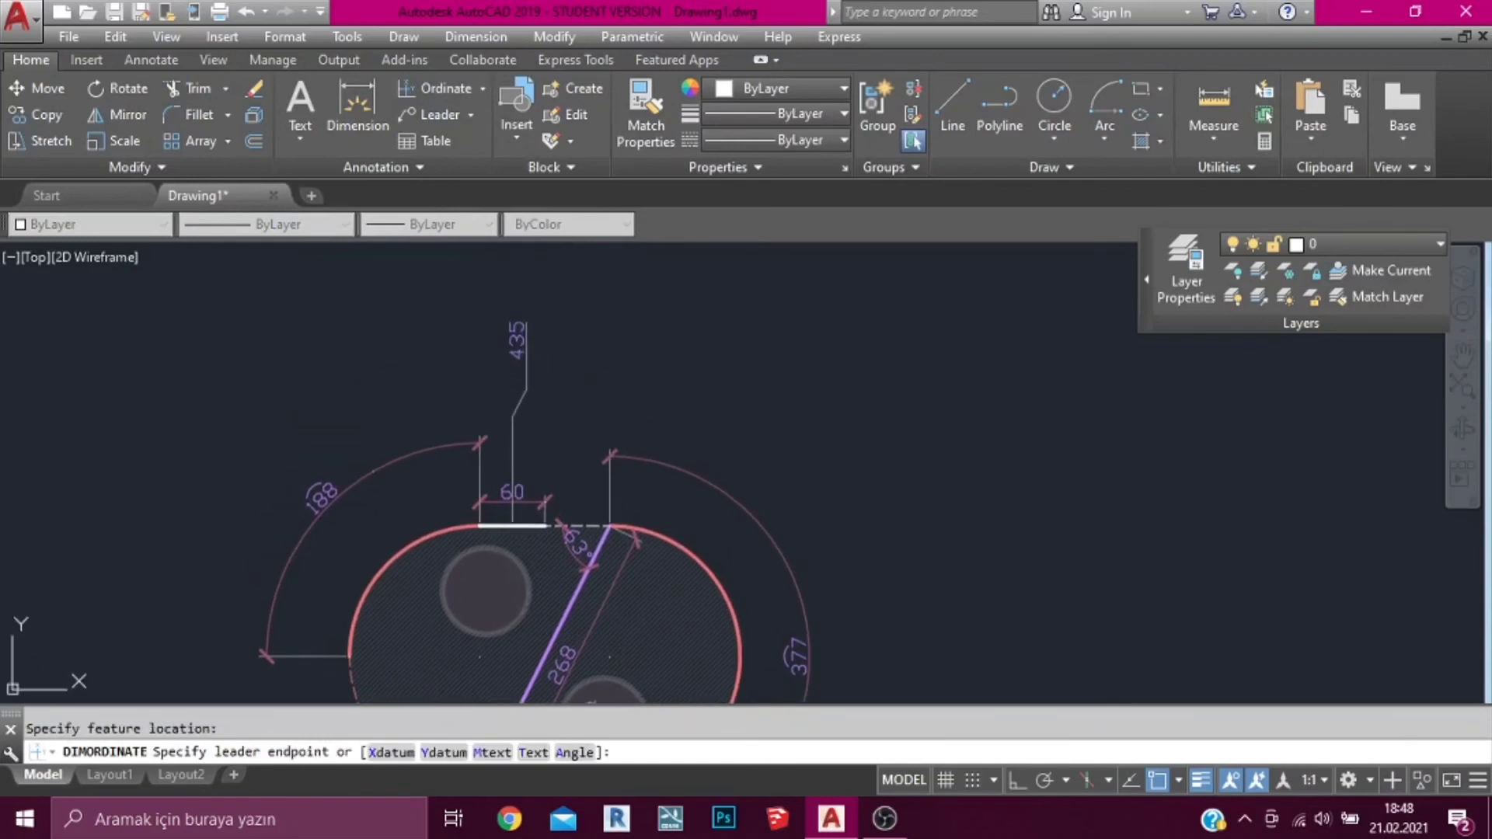
left_click(526, 360)
key("Return")
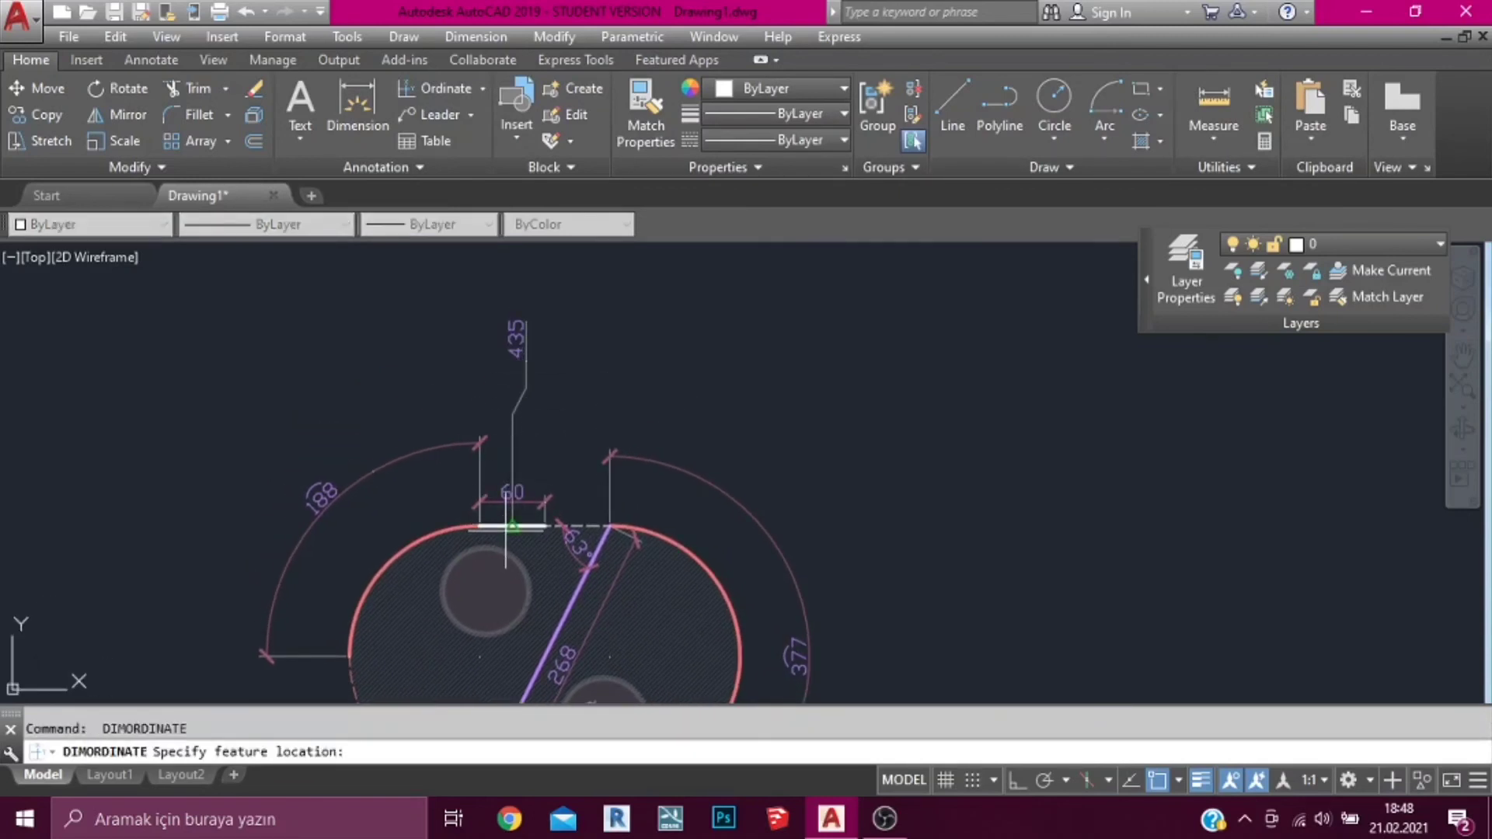
left_click(511, 526)
left_click(847, 543)
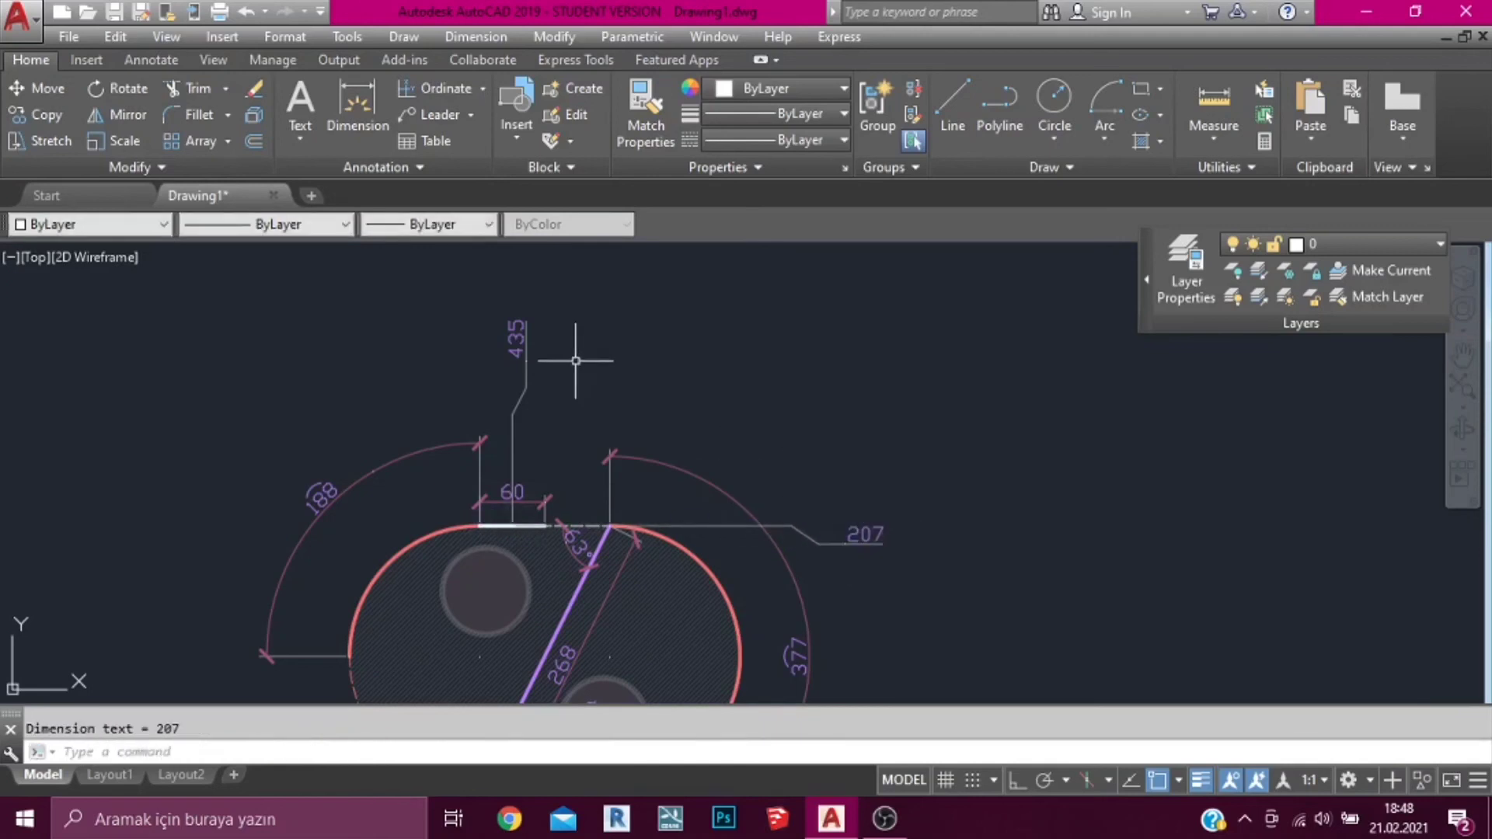
scroll(576, 361, "down", 5)
scroll(576, 360, "down", 1)
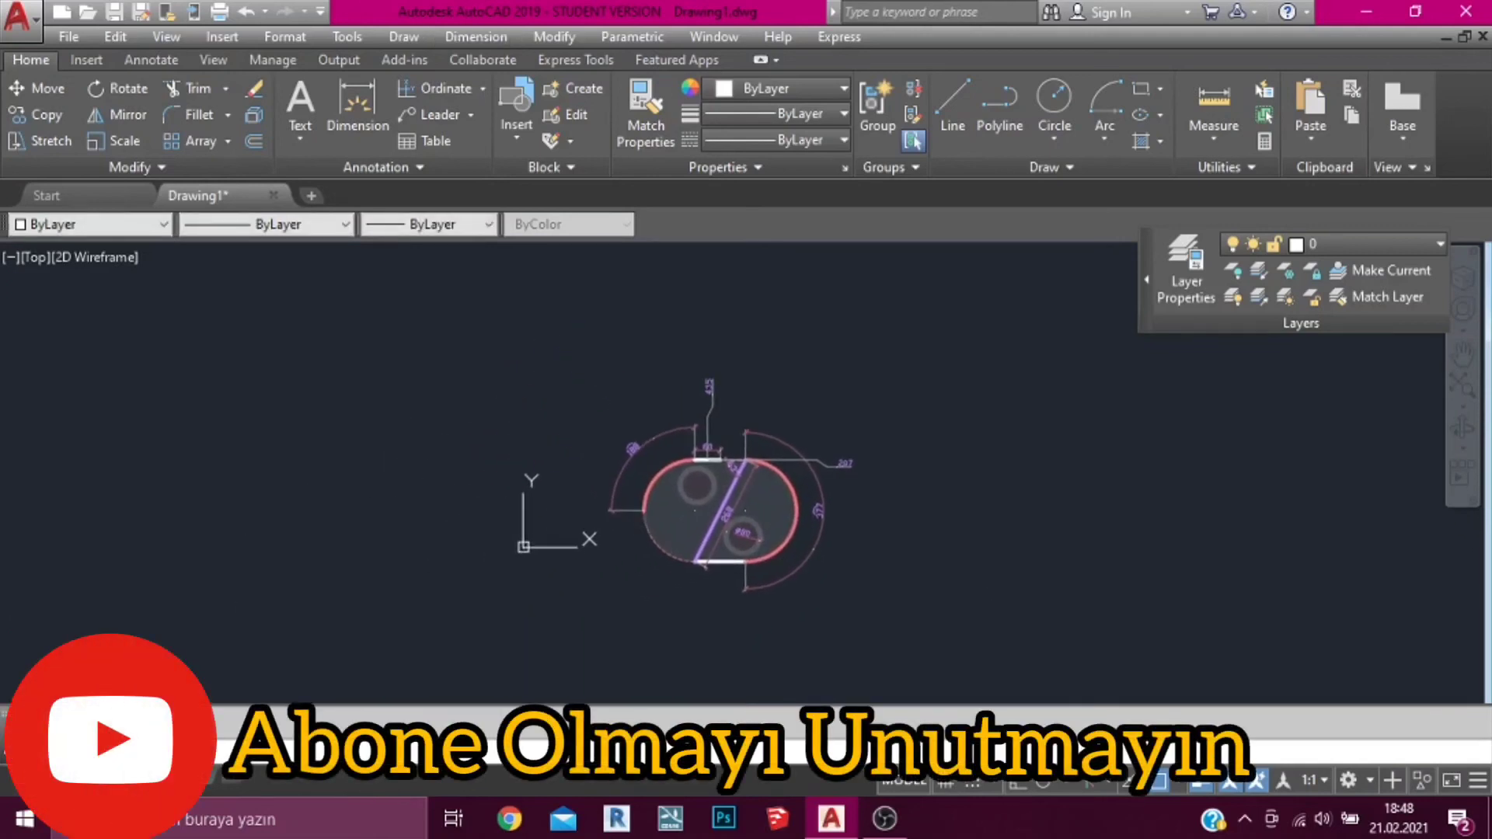
key("Escape")
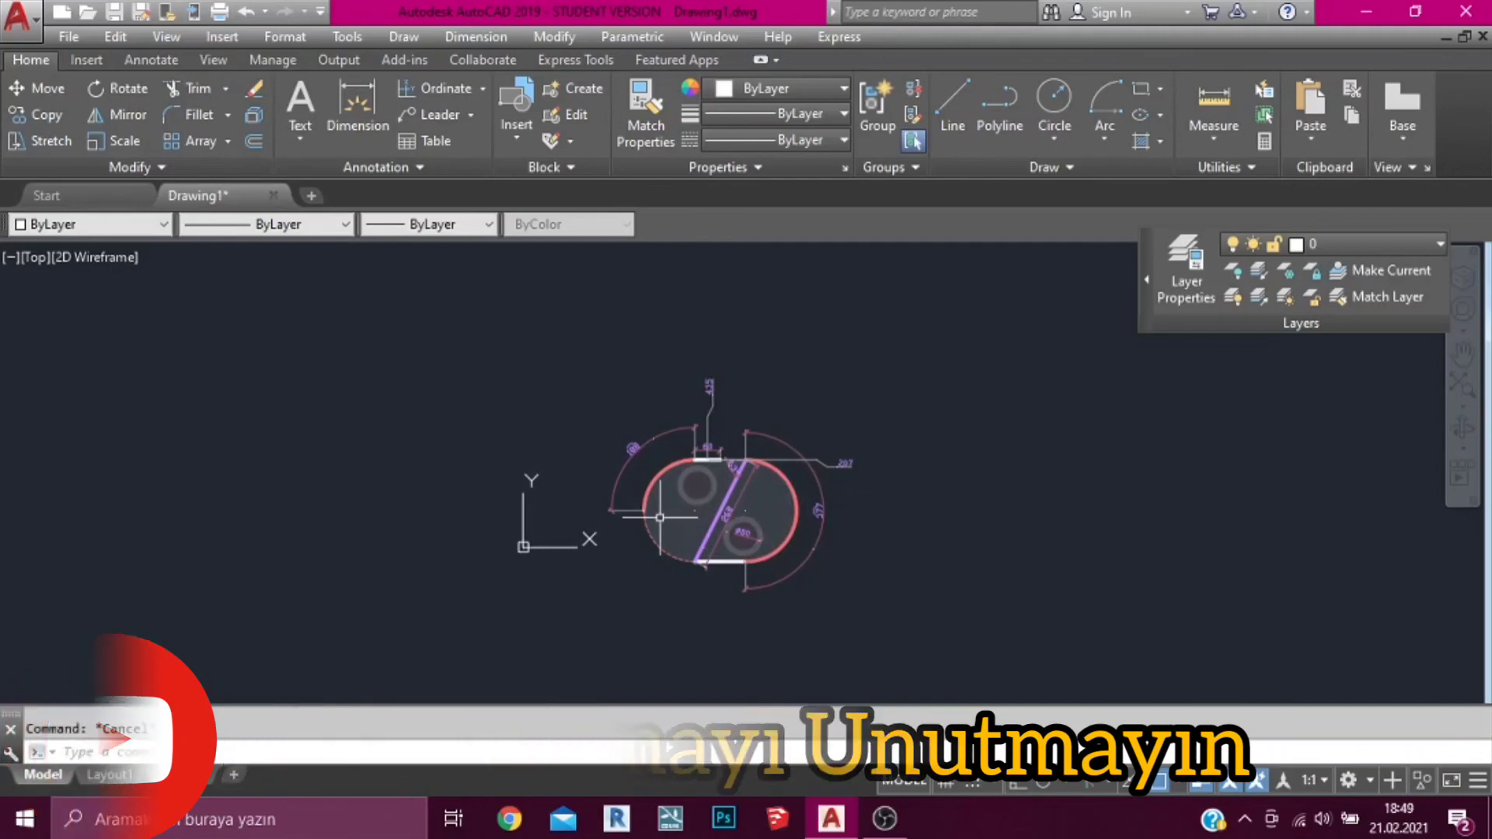